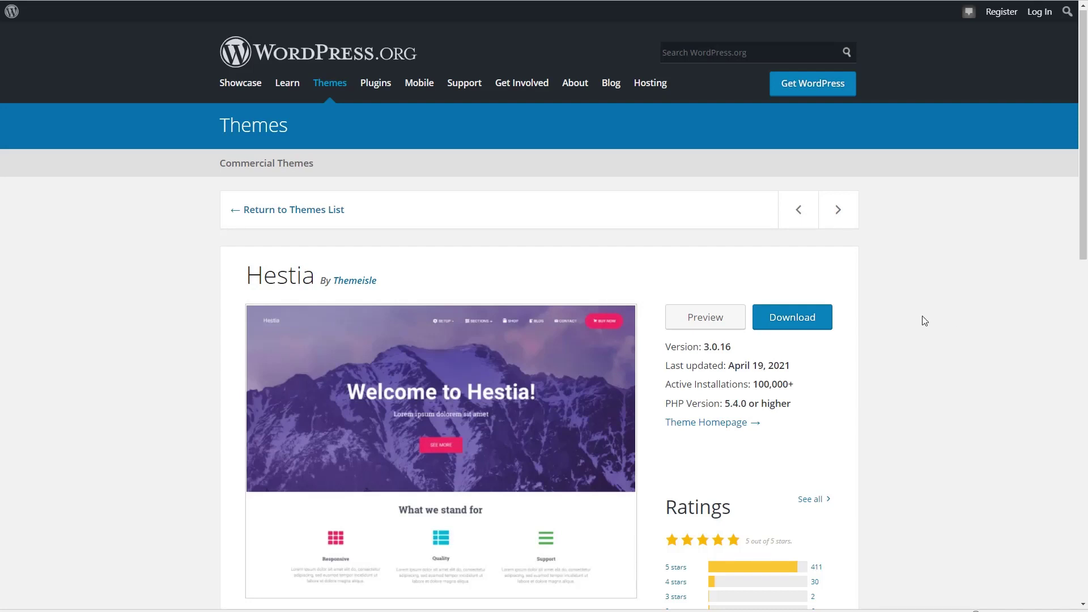
Step: Scroll the Hestia theme page down to its ratings and Downloads Per Day chart, then back up
scroll(922, 315, "down", 4)
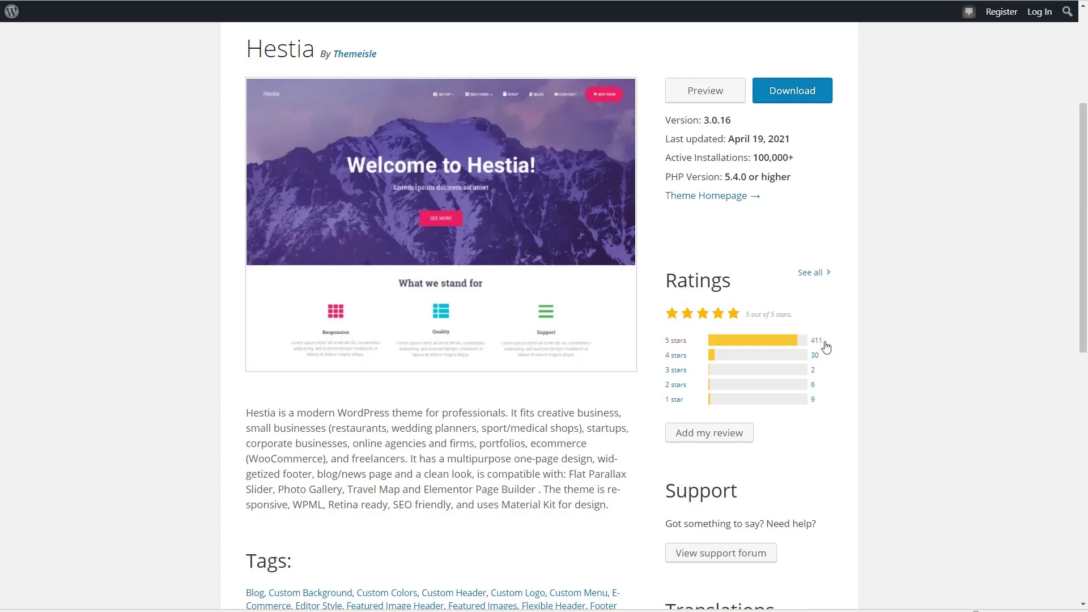
scroll(833, 346, "down", 9)
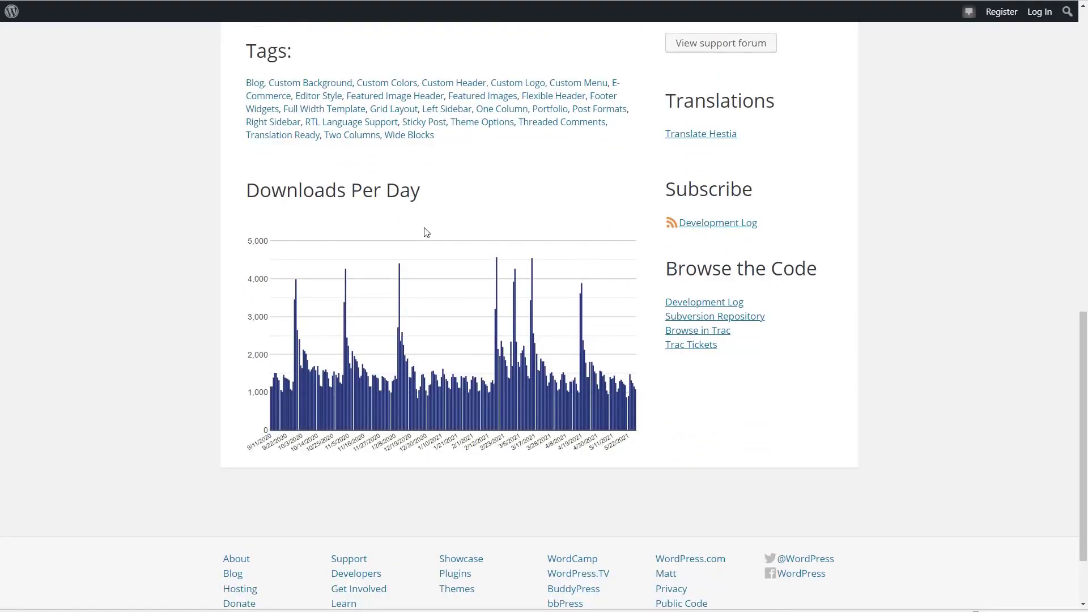
scroll(793, 359, "up", 10)
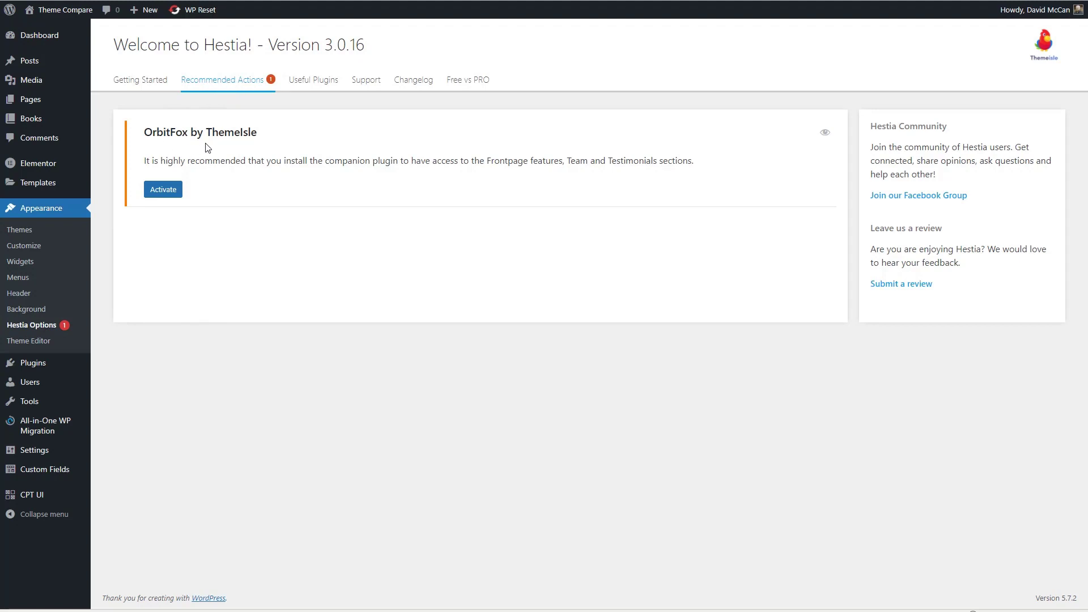
Step: Activate OrbitFox, then expand the first Feature under Frontpage Sections > Features in the Hestia customizer
left_click(157, 192)
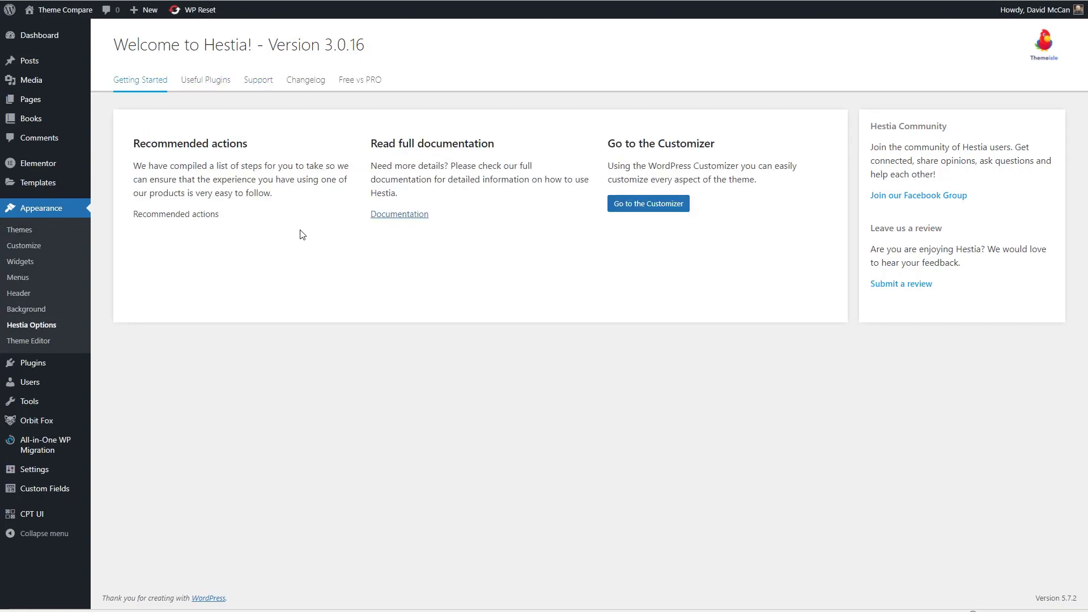
left_click(635, 211)
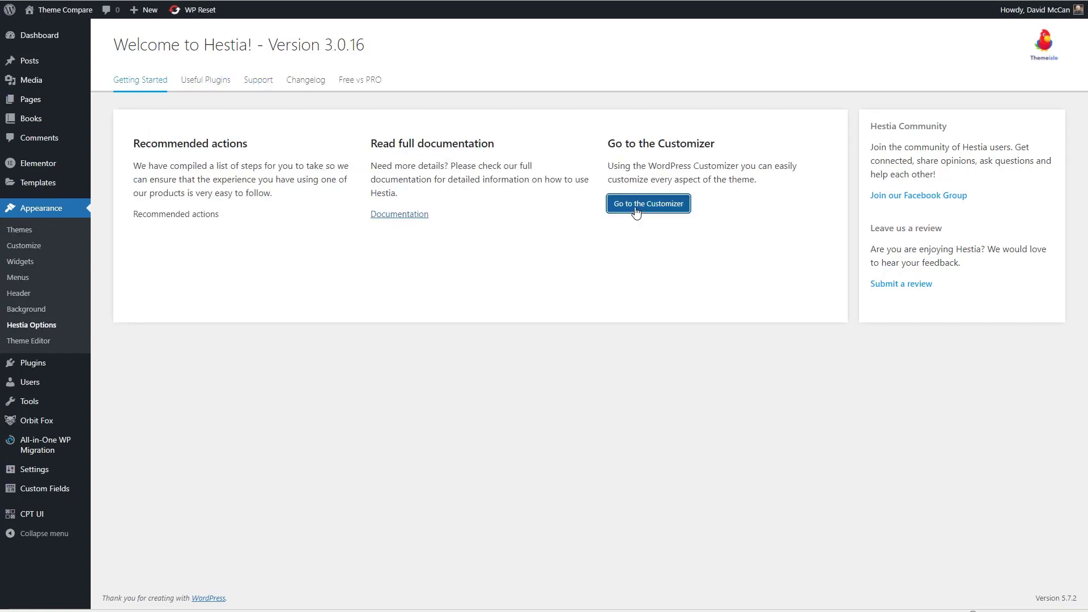
scroll(418, 140, "down", 5)
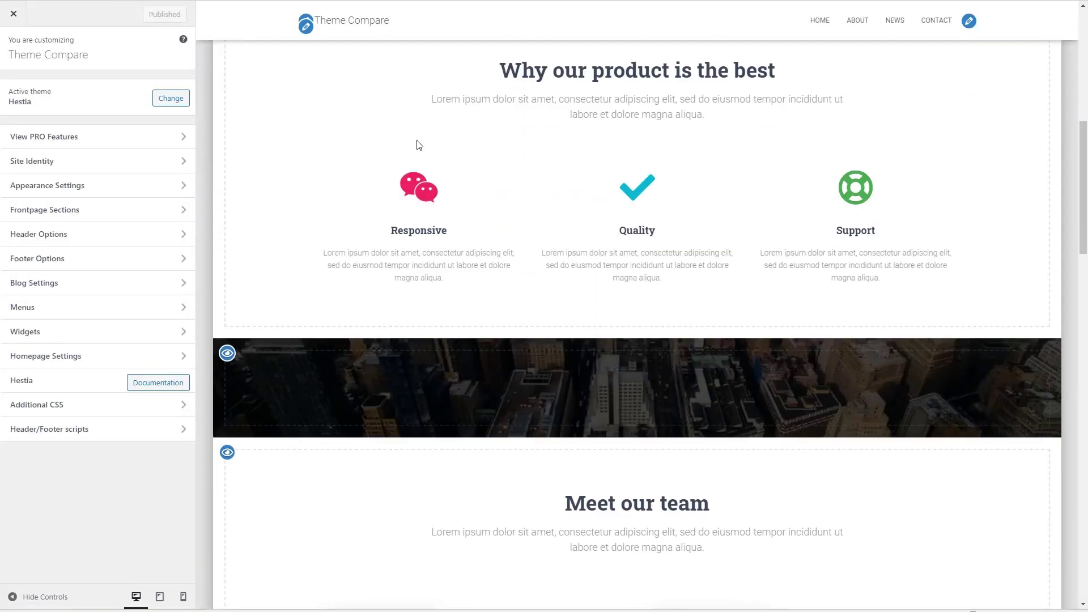
scroll(418, 145, "down", 10)
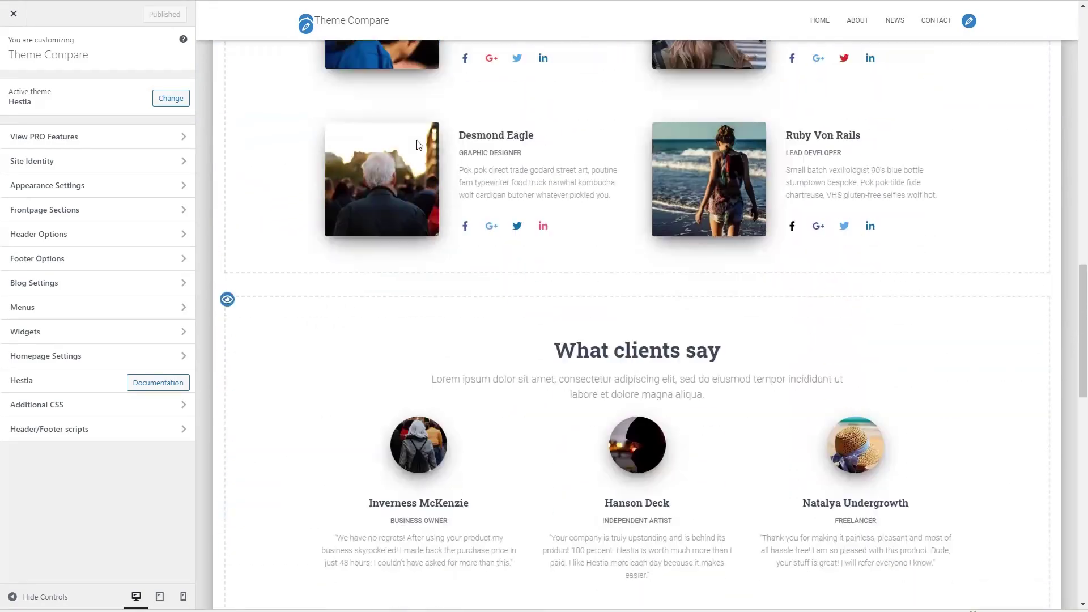
scroll(416, 145, "down", 6)
scroll(416, 145, "up", 14)
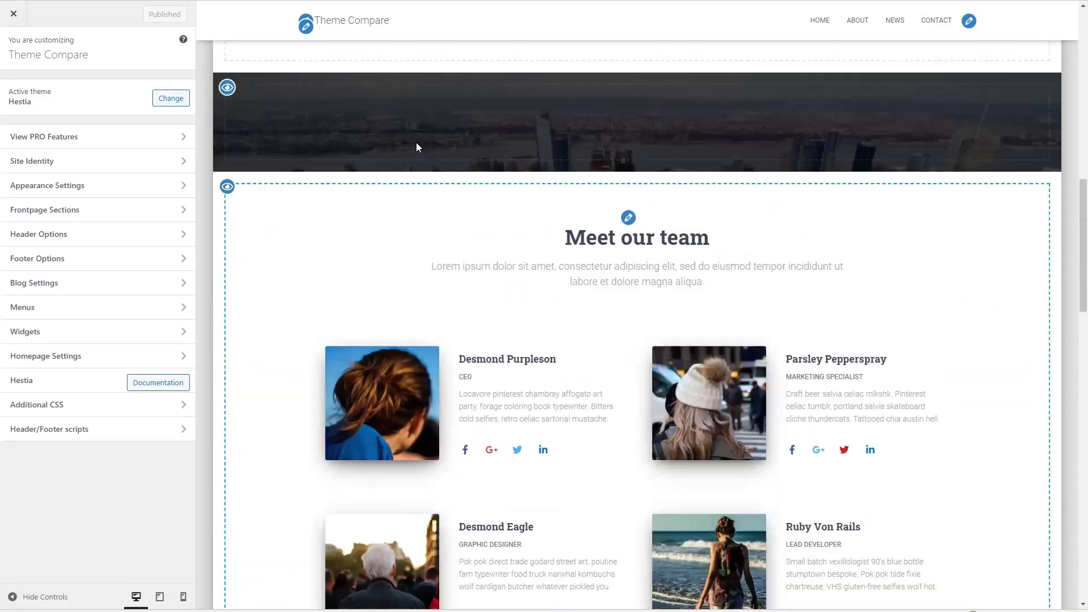
scroll(416, 147, "up", 8)
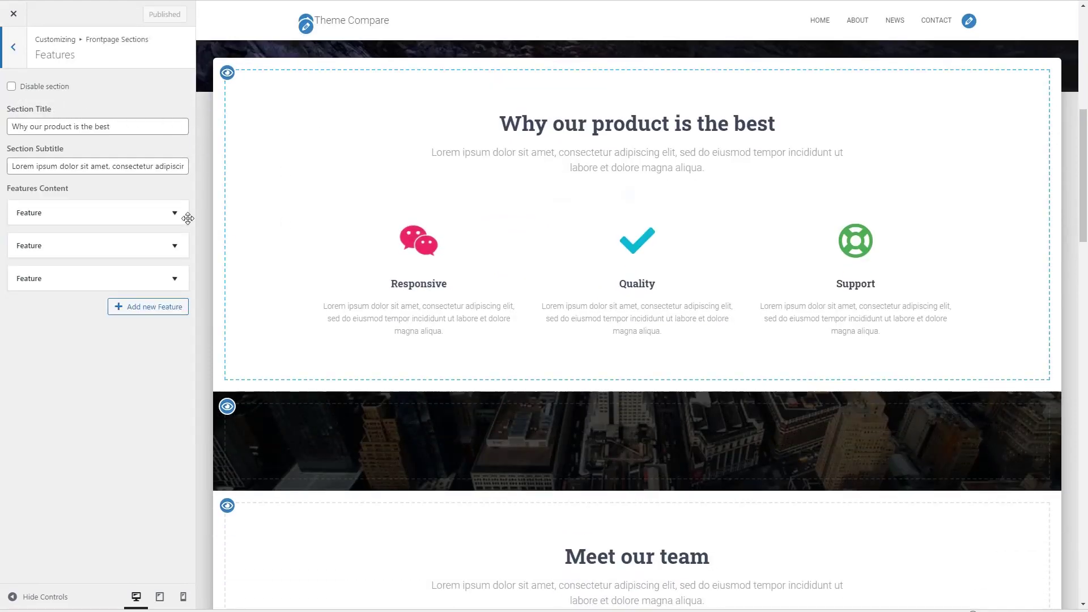
left_click(172, 212)
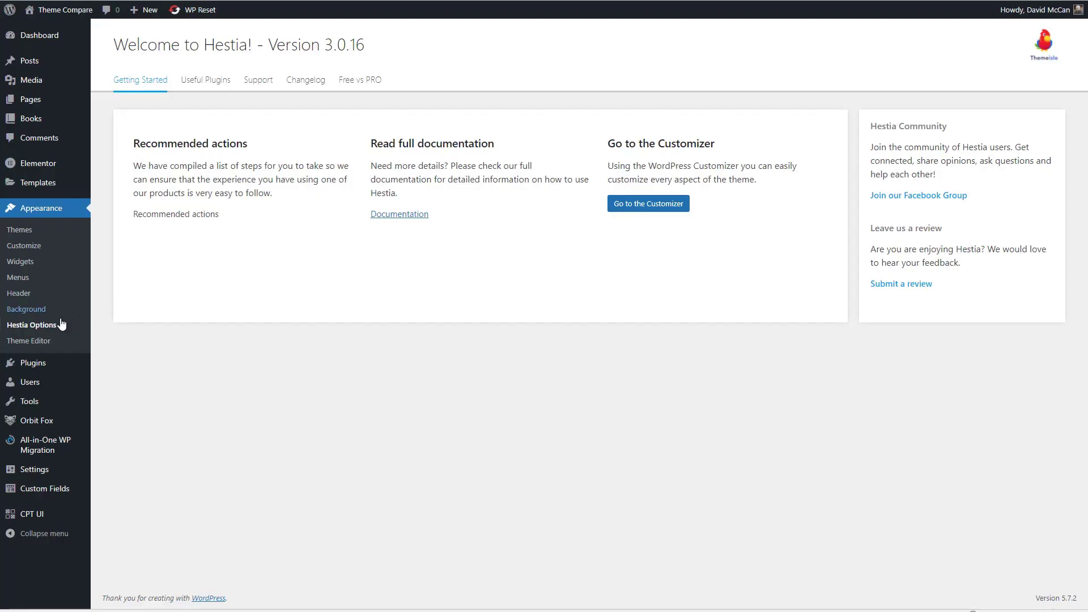
Step: Browse Orbit Fox's General Settings module list, then view its Template Directory
mouse_move(79, 422)
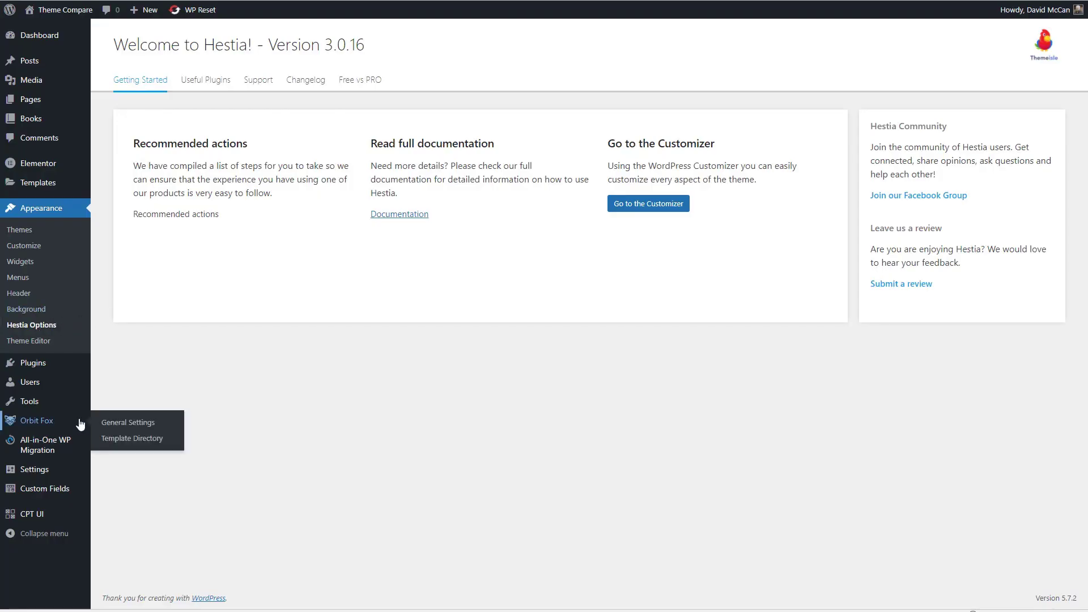
left_click(116, 424)
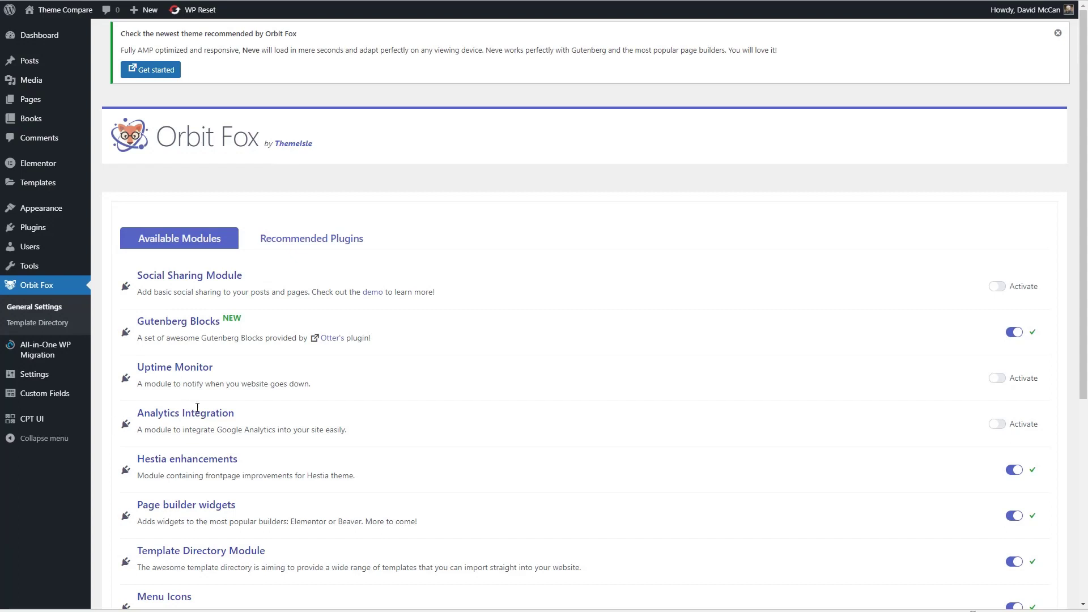
scroll(432, 272, "down", 2)
scroll(288, 155, "down", 2)
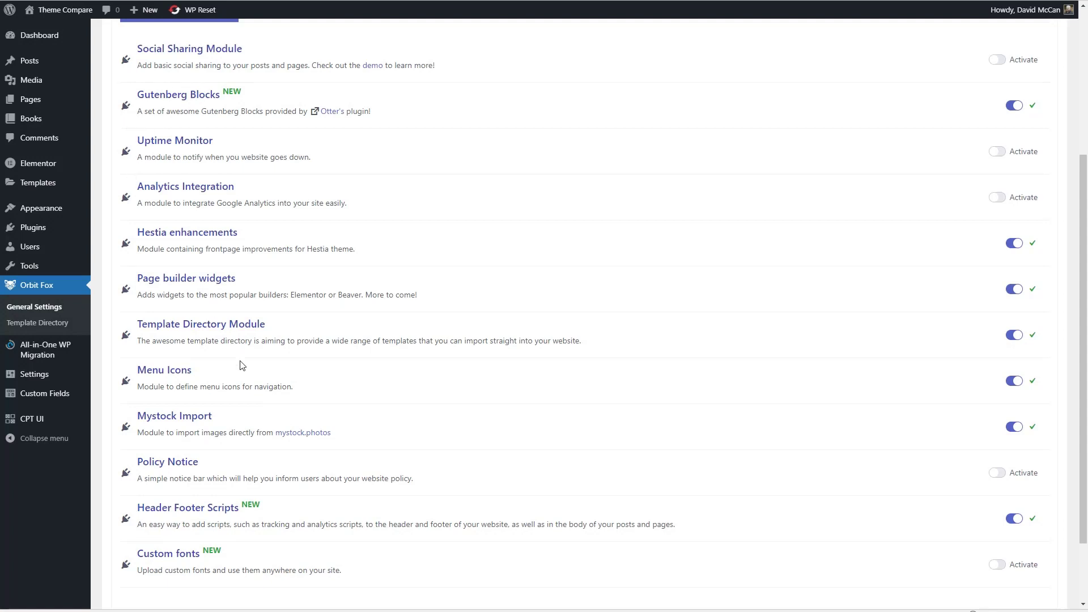
left_click(40, 326)
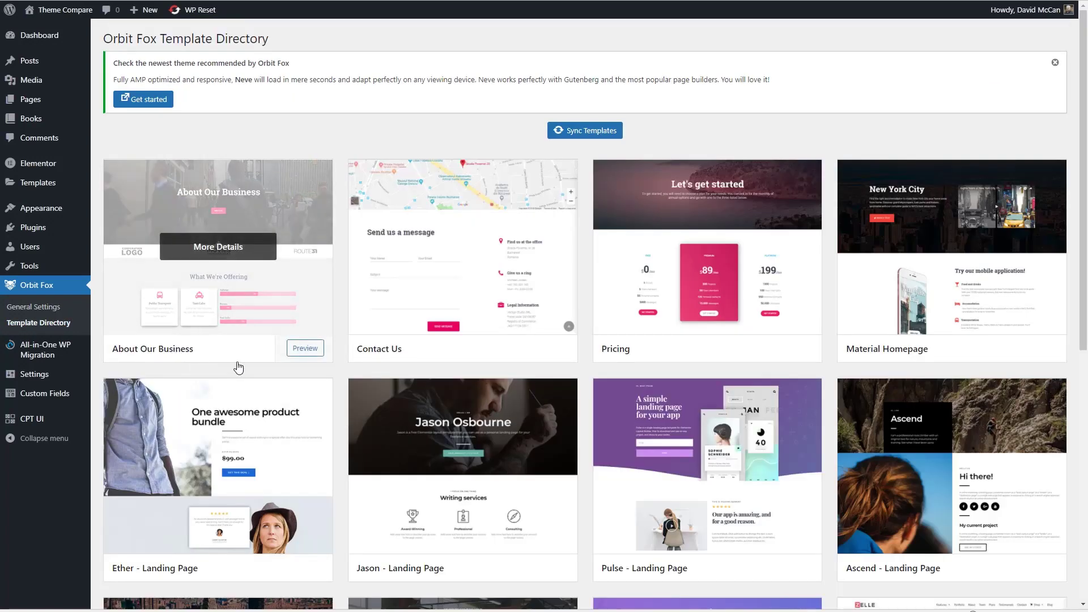
scroll(243, 366, "down", 1)
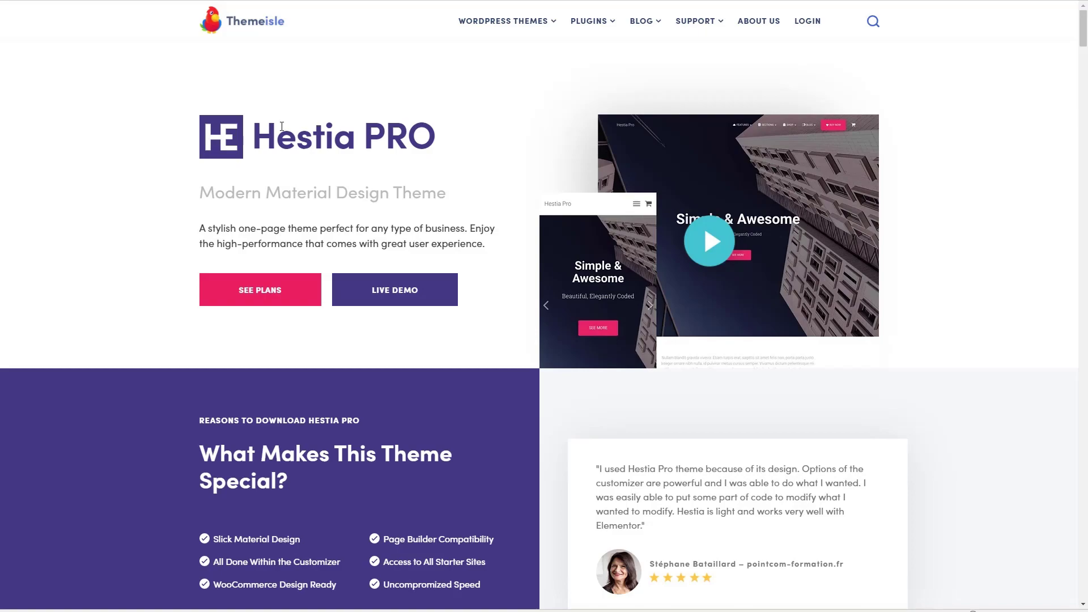
Step: Jump to the Hestia PRO Pricing section via SEE PLANS
left_click(260, 290)
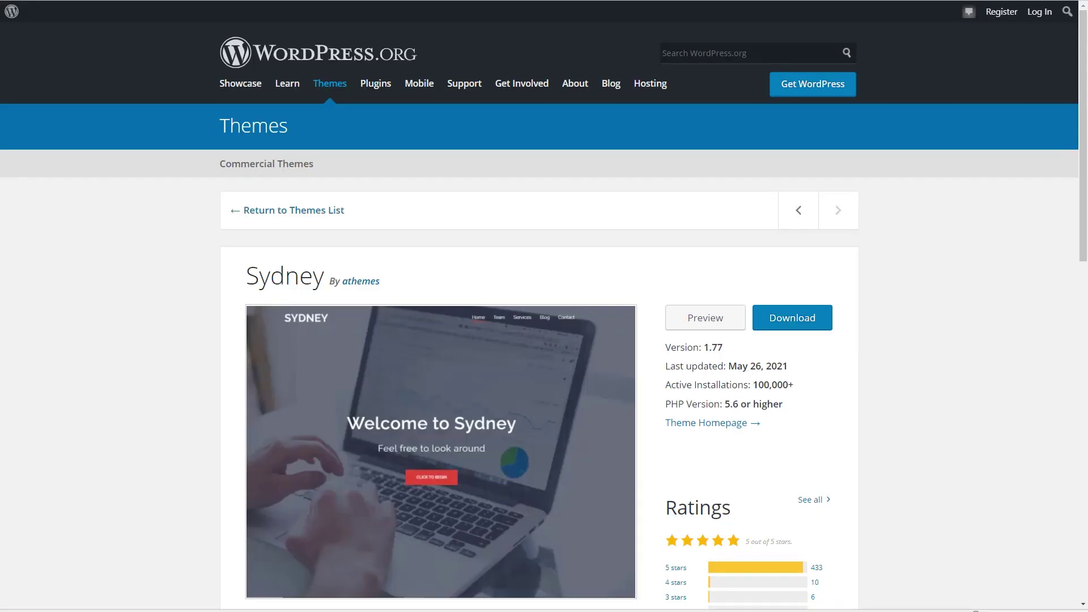
Step: Scroll the Sydney page past Ratings and Tags to the Downloads Per Day chart
scroll(887, 266, "down", 5)
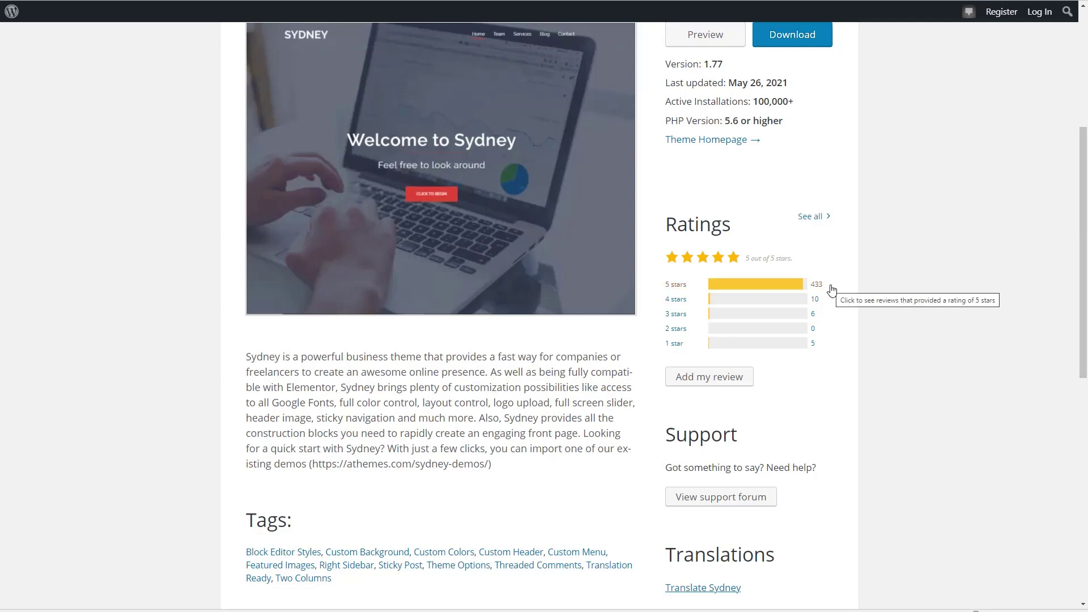
scroll(831, 290, "down", 8)
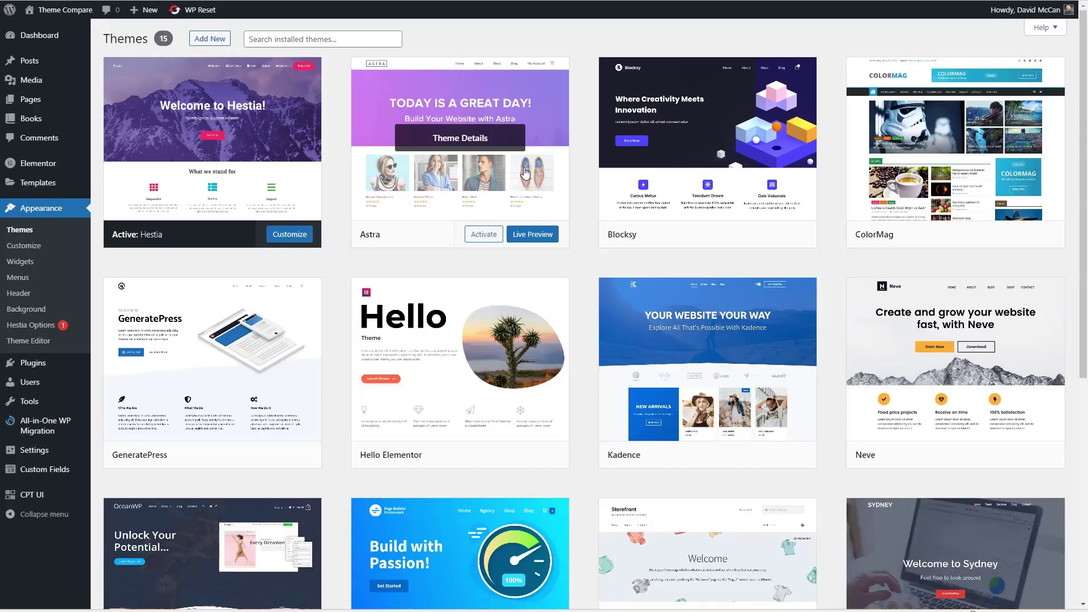
Step: Activate the Sydney theme and install the Sydney Toolbox plugin found by searching 'sydney'
scroll(539, 201, "down", 4)
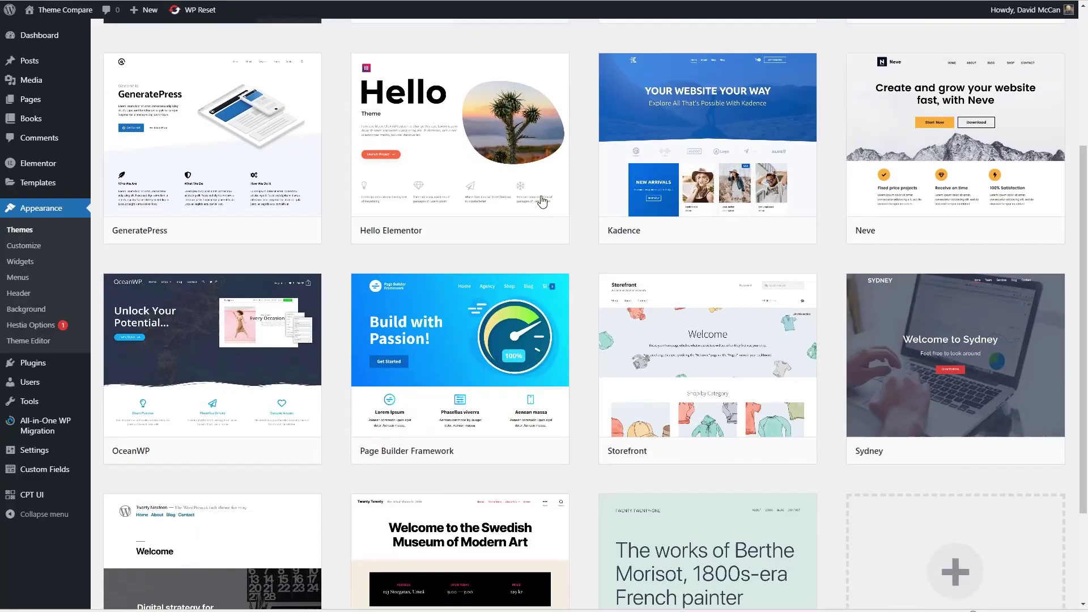
left_click(979, 448)
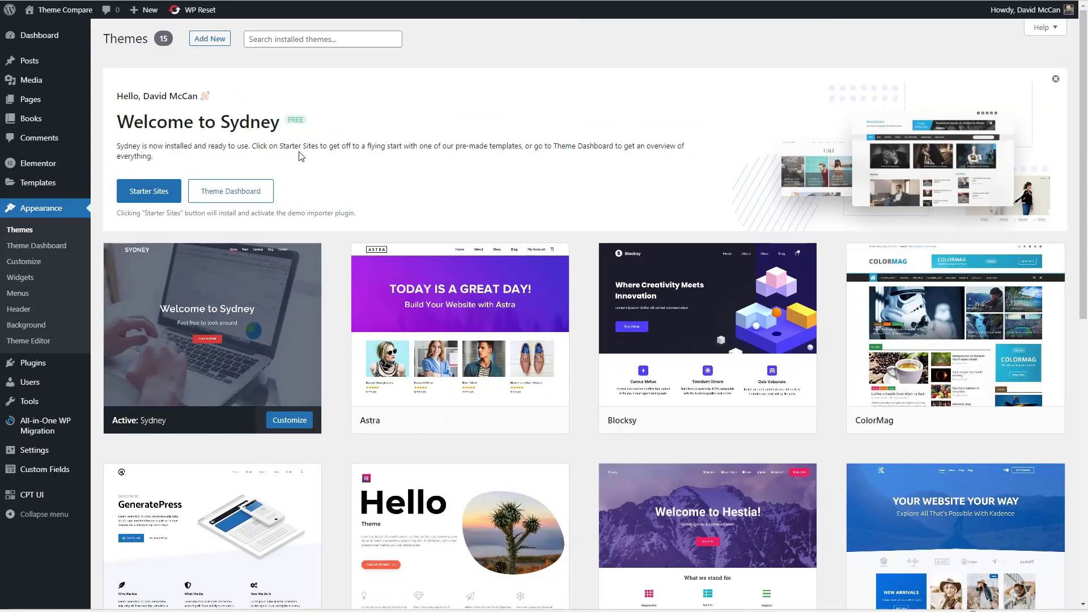
left_click(111, 387)
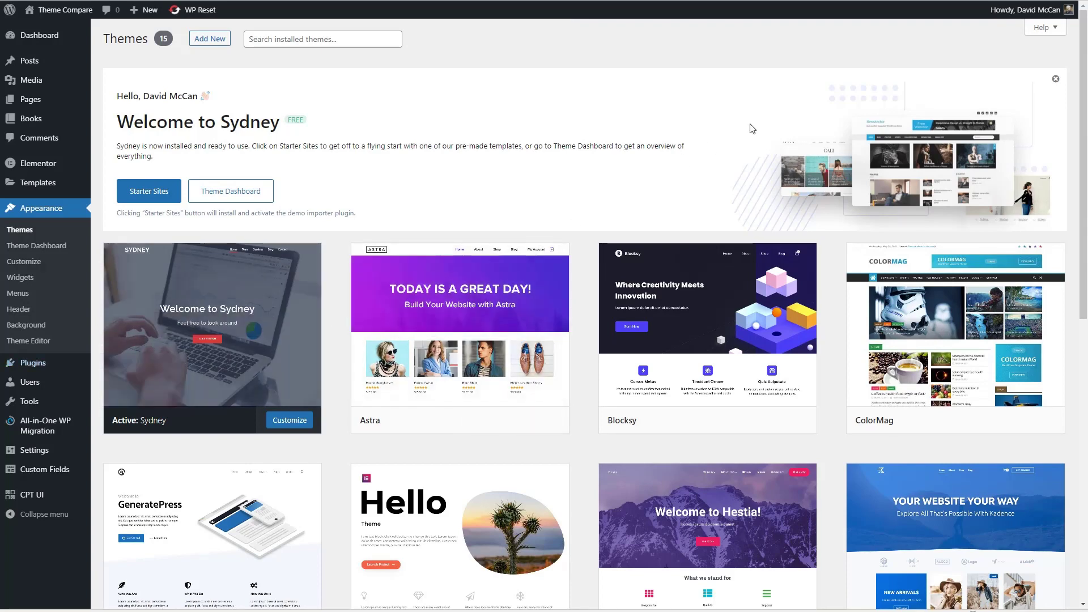
left_click(945, 70)
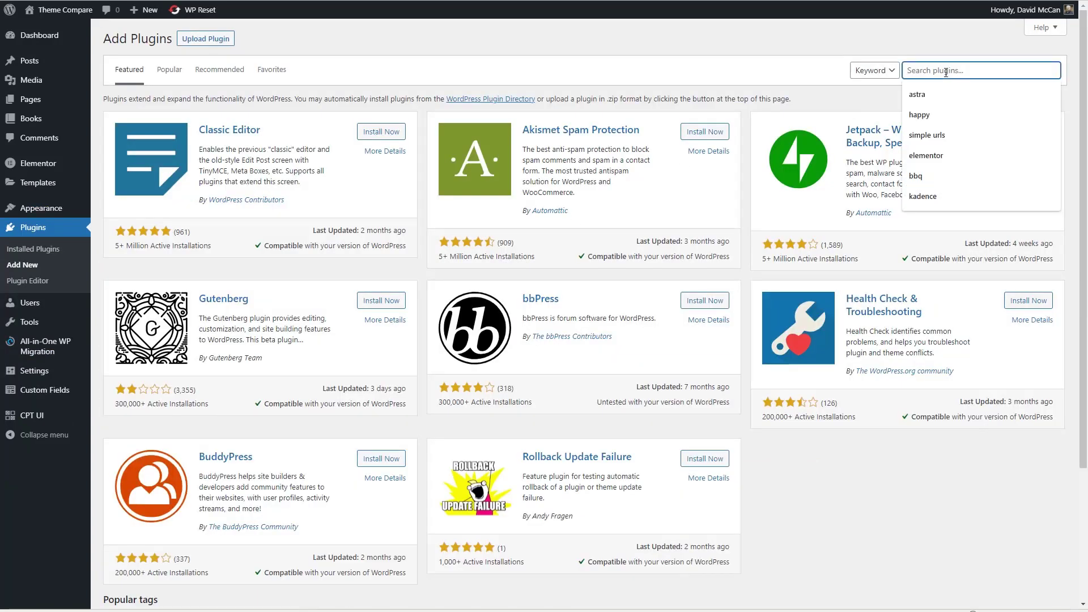
type("sydney")
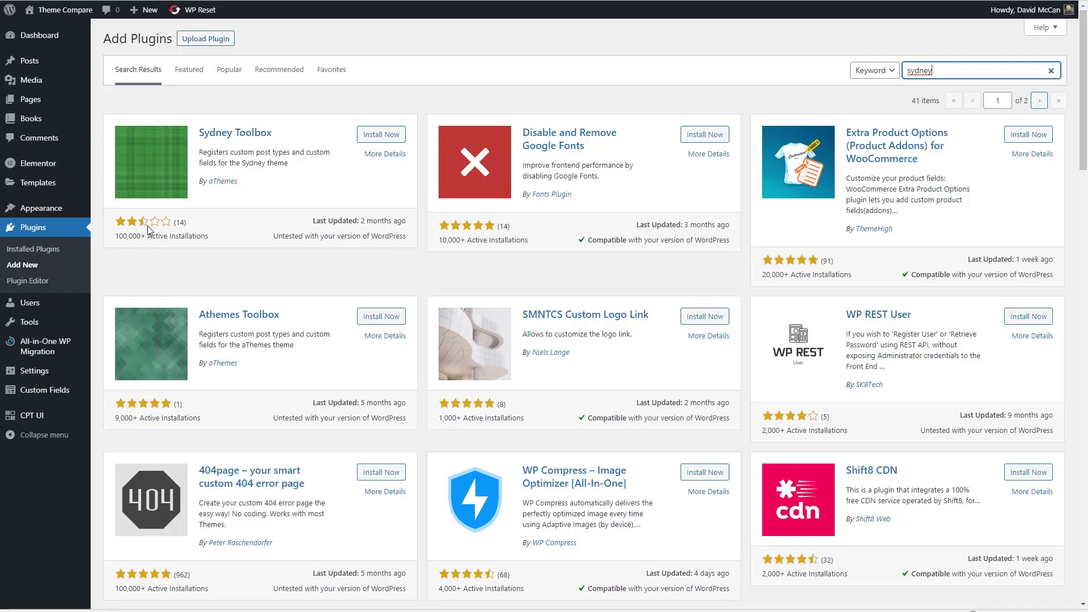
left_click(380, 134)
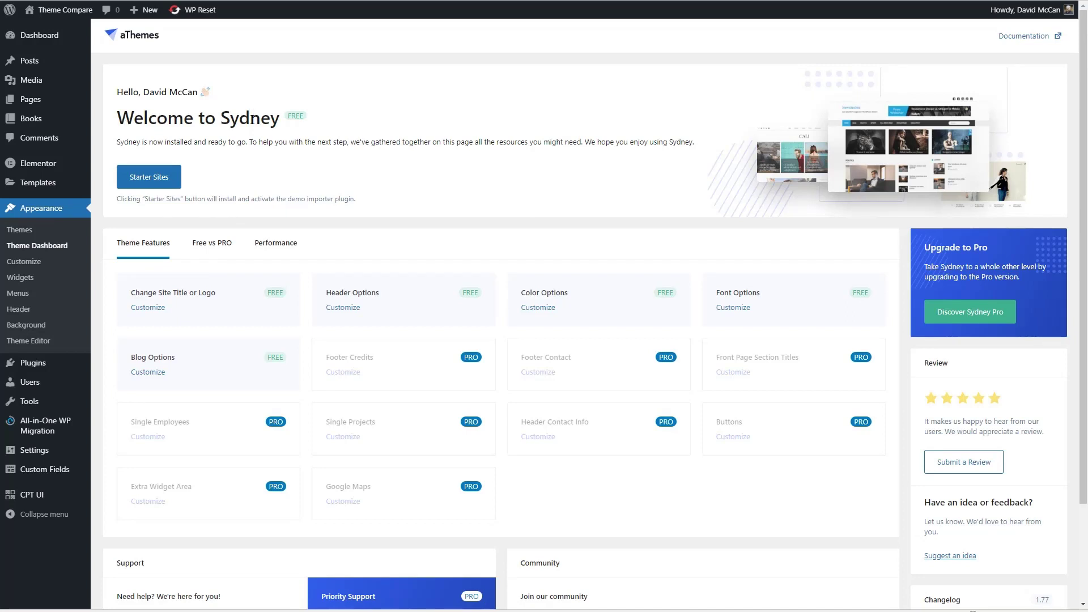
Step: Browse the categories of Sydney's Starter Sites, then go to the All Pages list
left_click(149, 178)
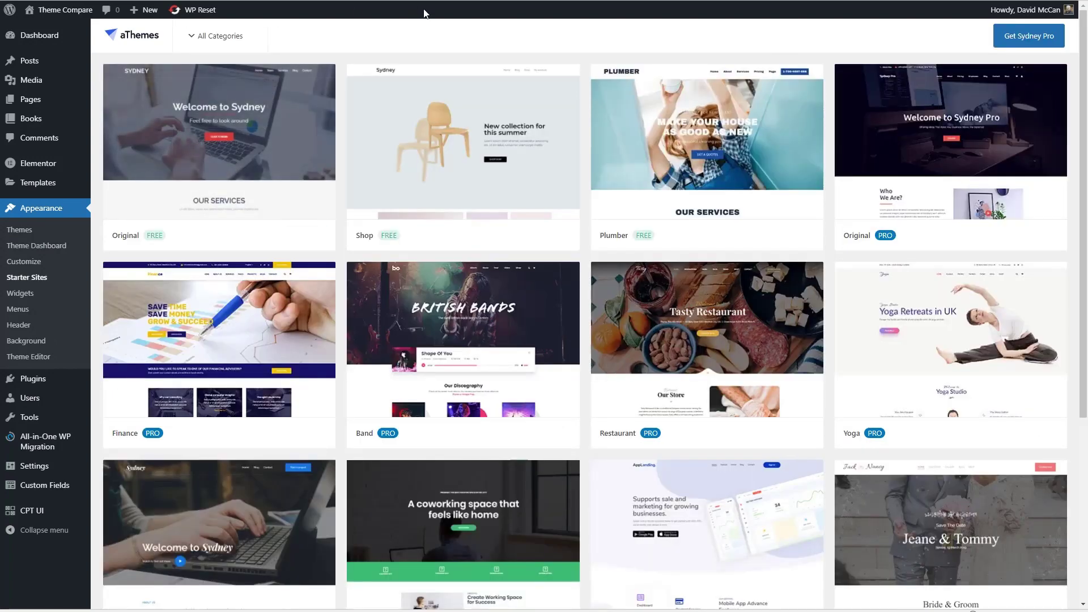
left_click(233, 37)
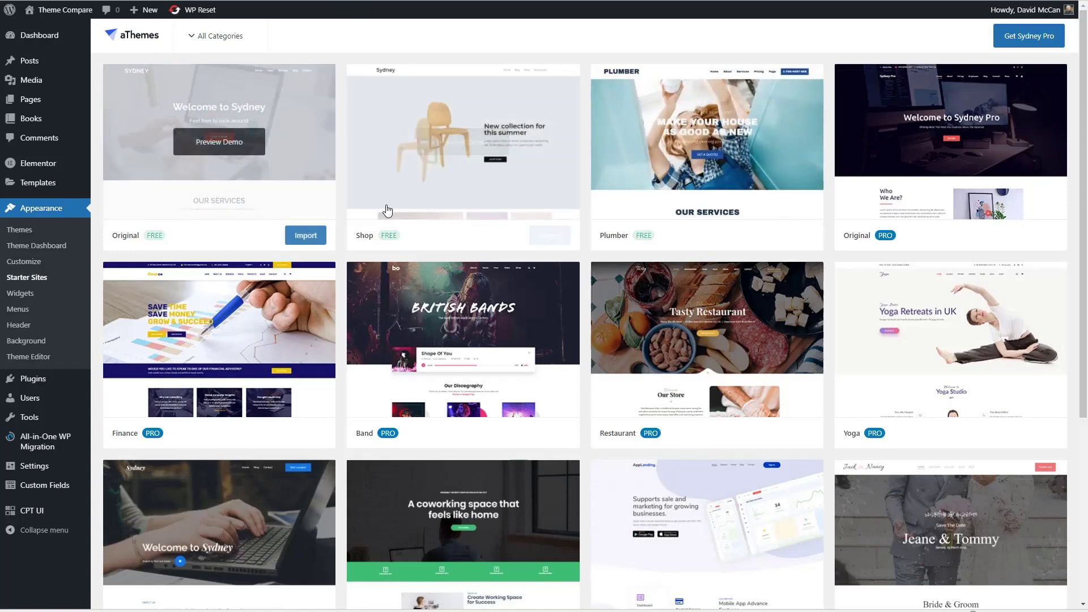
mouse_move(654, 179)
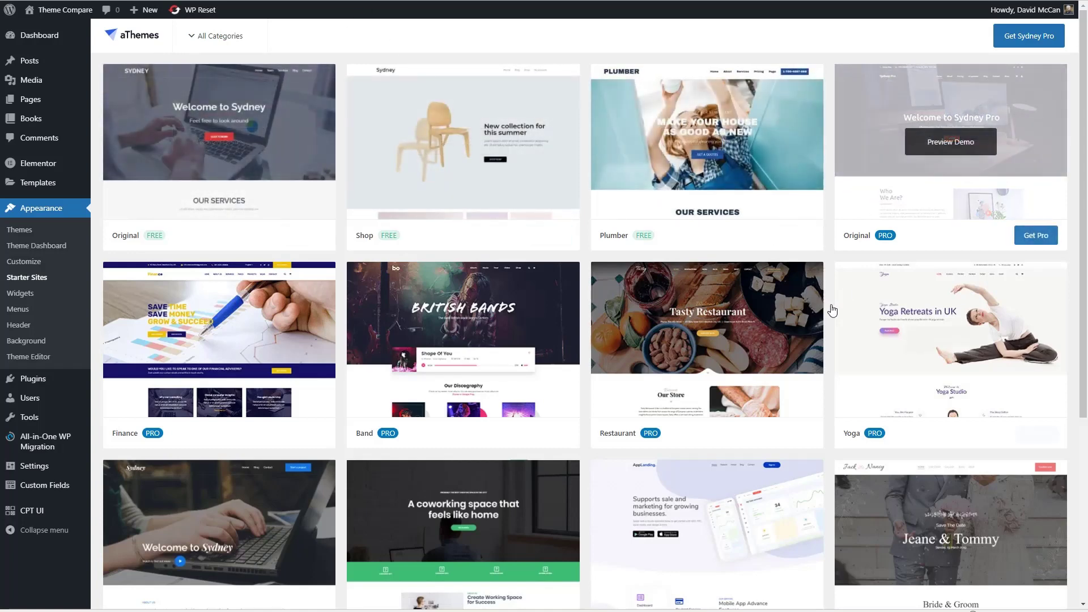
mouse_move(847, 320)
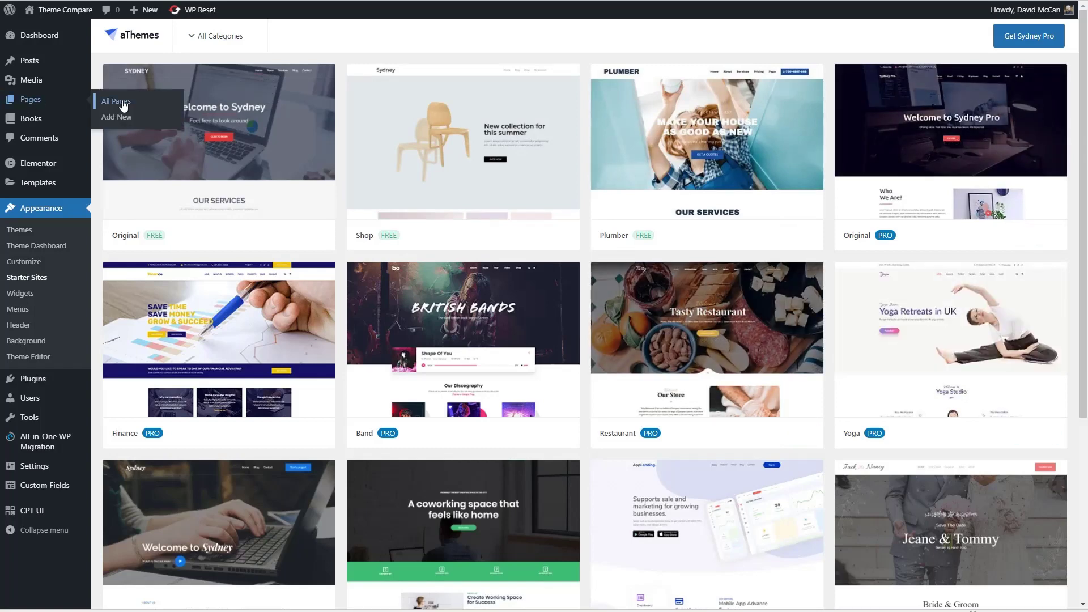
left_click(123, 105)
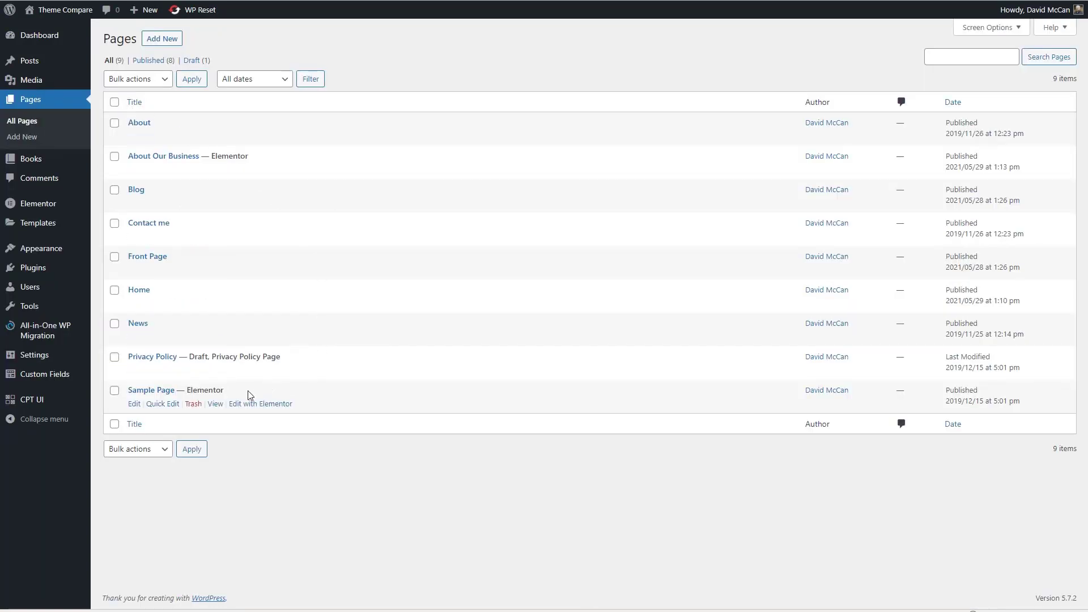
Step: Edit the Sample Page with Elementor, collapsing the Basic and General widget groups to reveal others
left_click(278, 404)
left_click(57, 87)
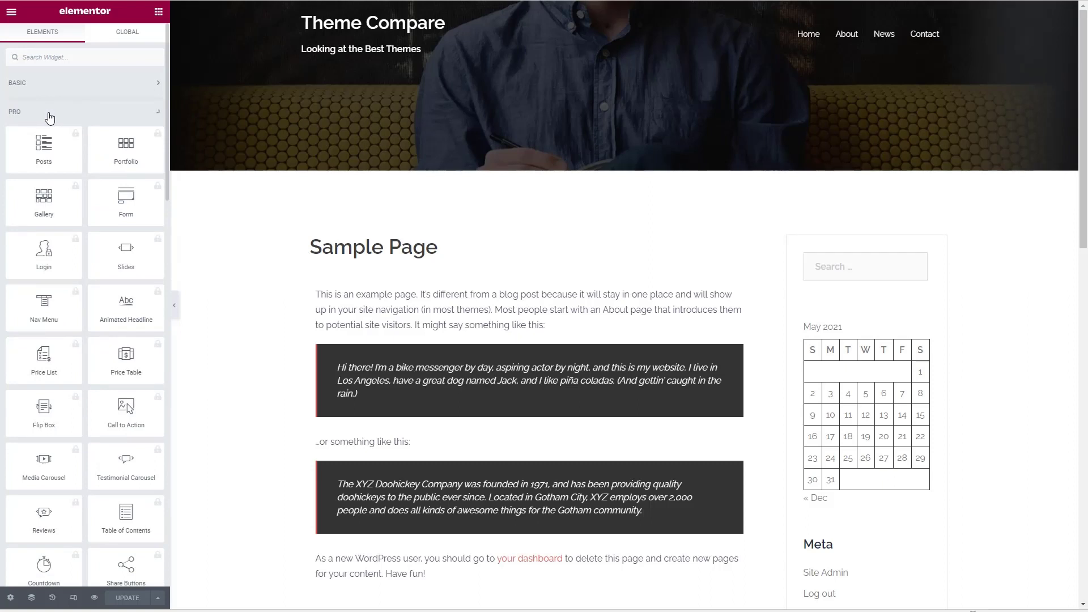
left_click(57, 140)
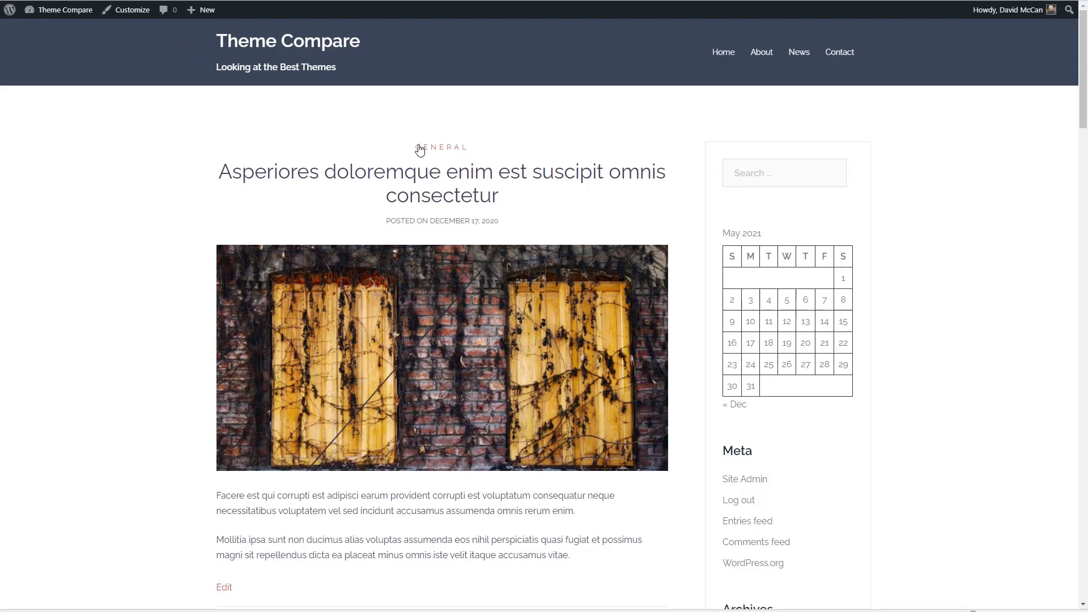
Step: Open the Sydney Customizer and review the Header type settings under Header area
scroll(217, 147, "down", 9)
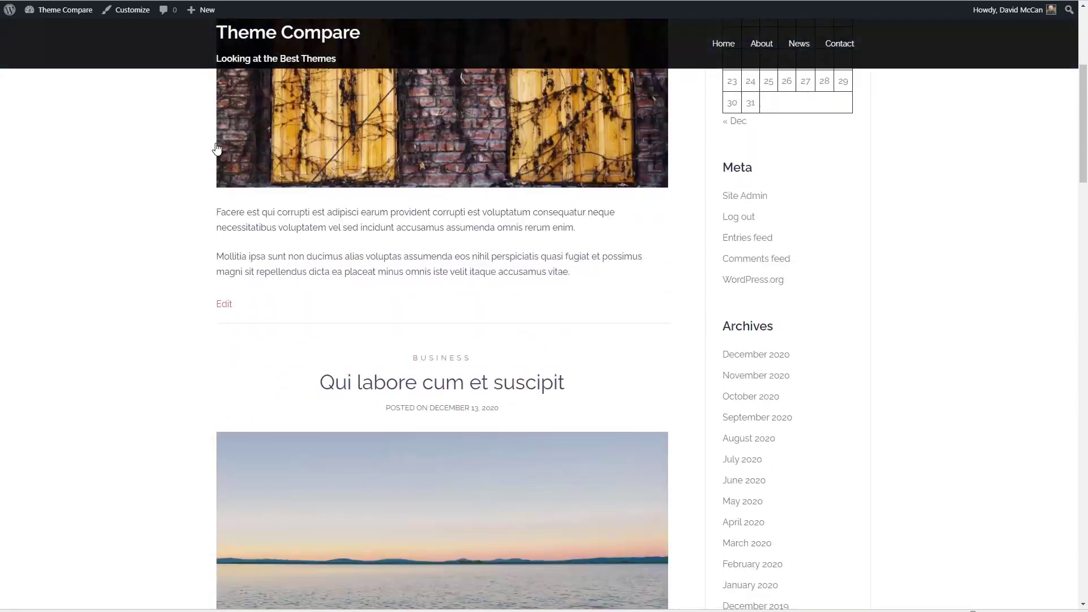
scroll(217, 147, "down", 4)
scroll(217, 148, "up", 7)
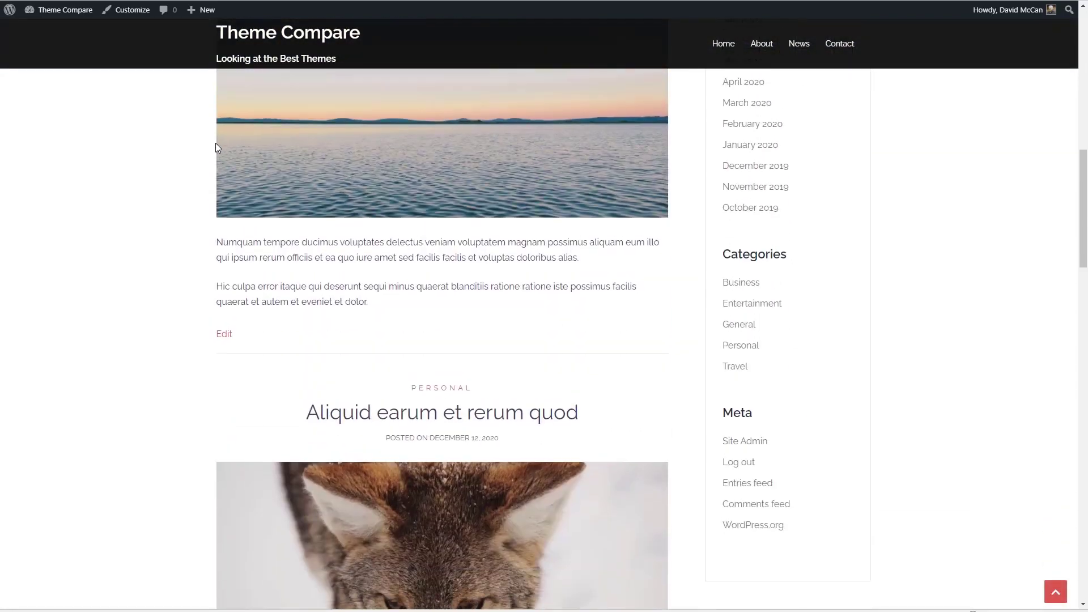
scroll(216, 147, "up", 4)
left_click(129, 9)
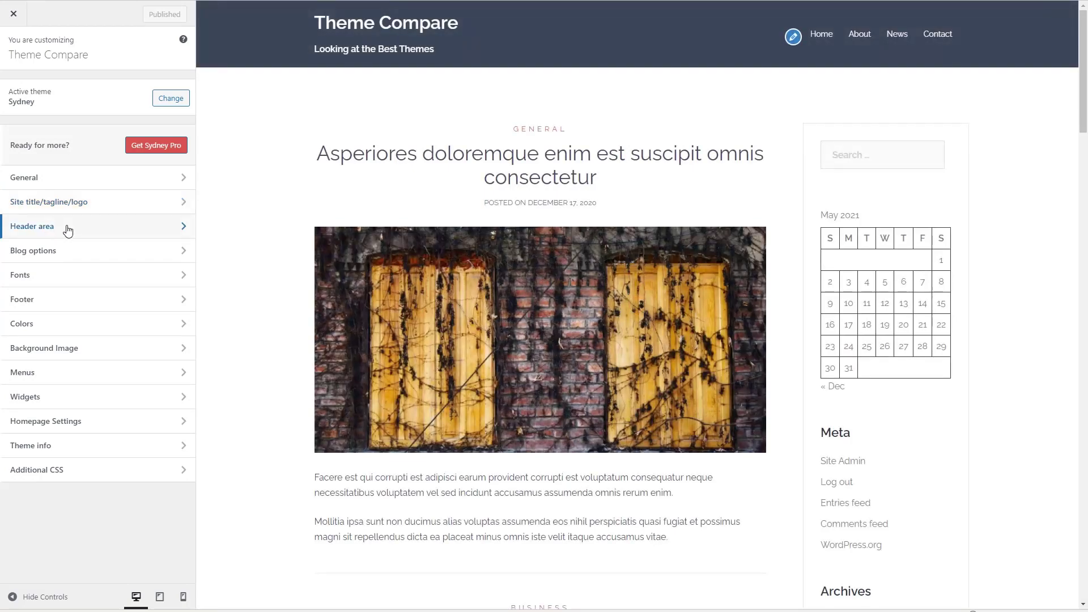
left_click(63, 230)
left_click(88, 92)
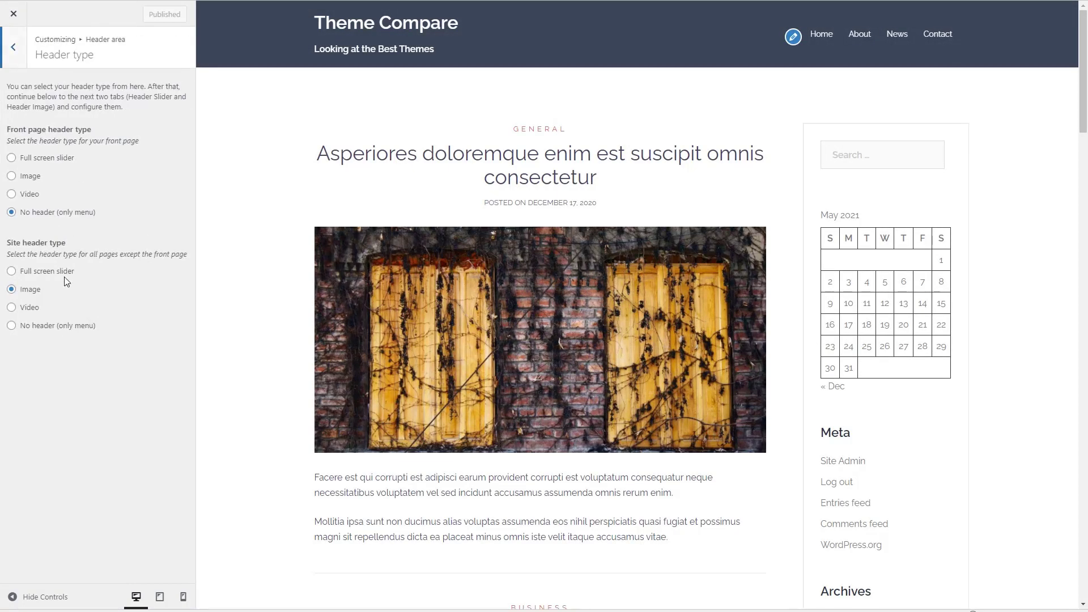
left_click(14, 48)
Step: Review the Header Slider, Header Media and Blog options settings, returning to the top level
left_click(34, 113)
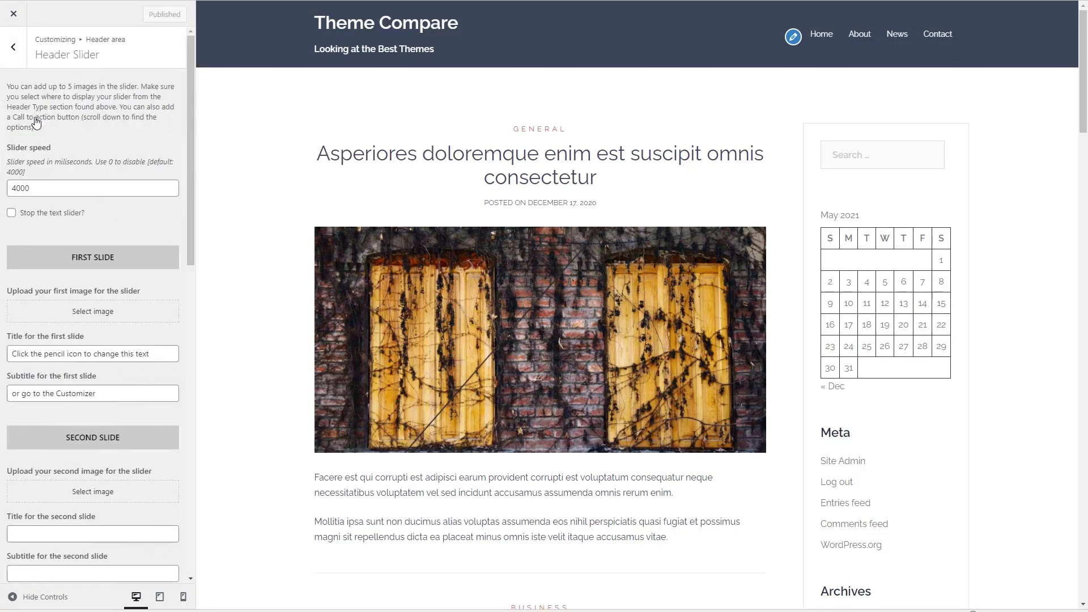
left_click(14, 48)
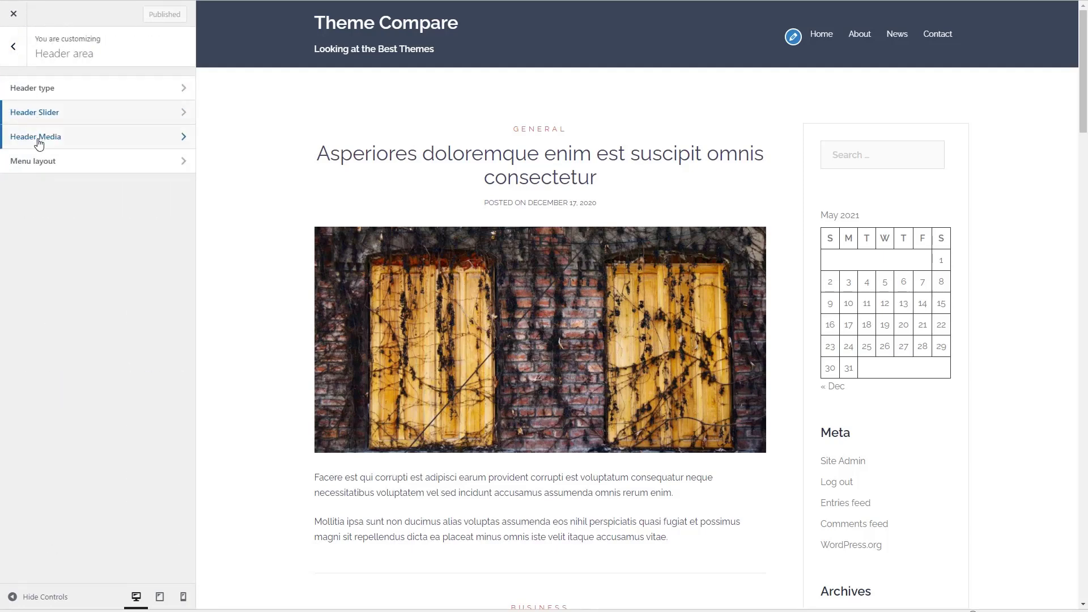
left_click(38, 140)
left_click(17, 52)
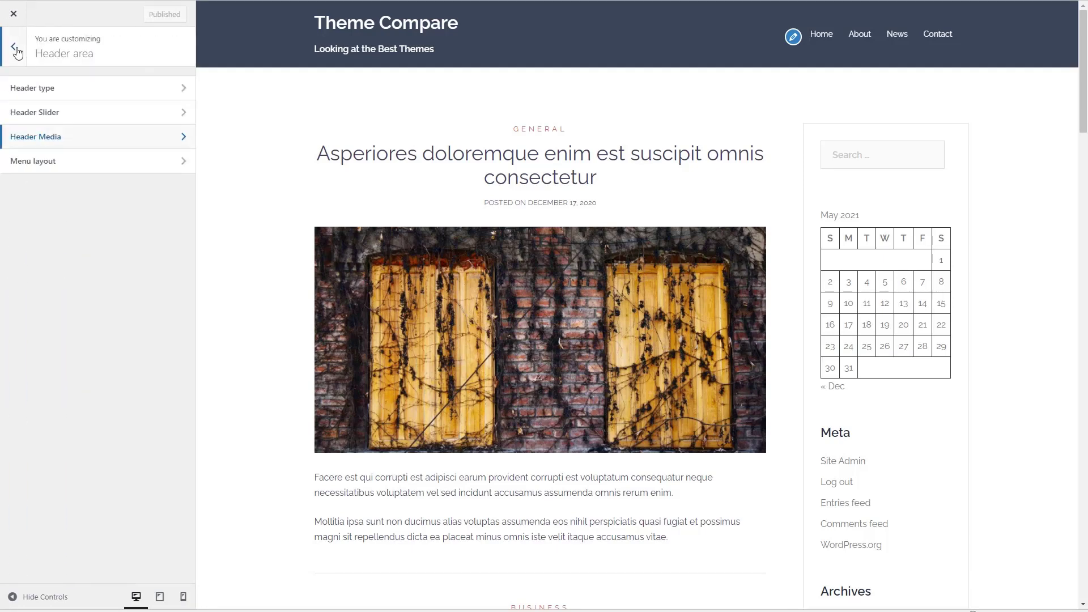
left_click(17, 52)
left_click(52, 251)
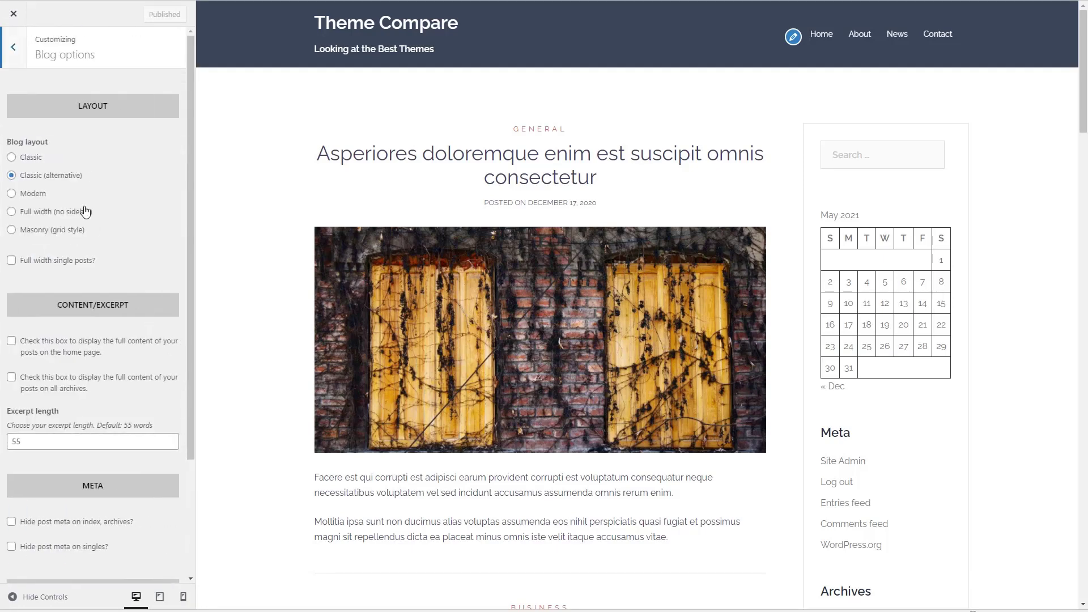
left_click(12, 50)
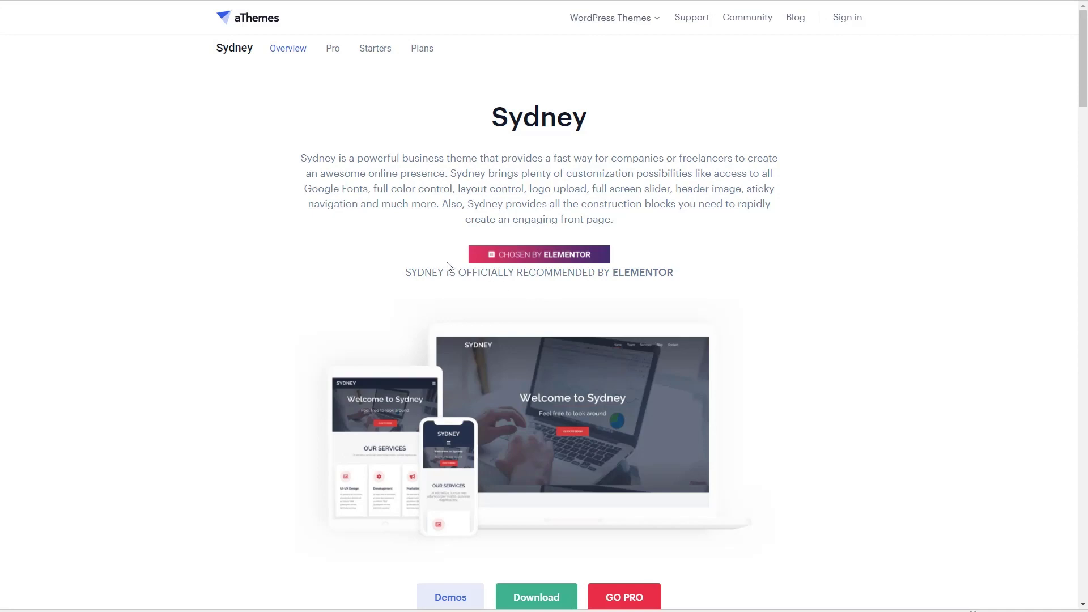
Step: Open the Sydney Pro page and scroll down to its Pricing section
left_click(610, 597)
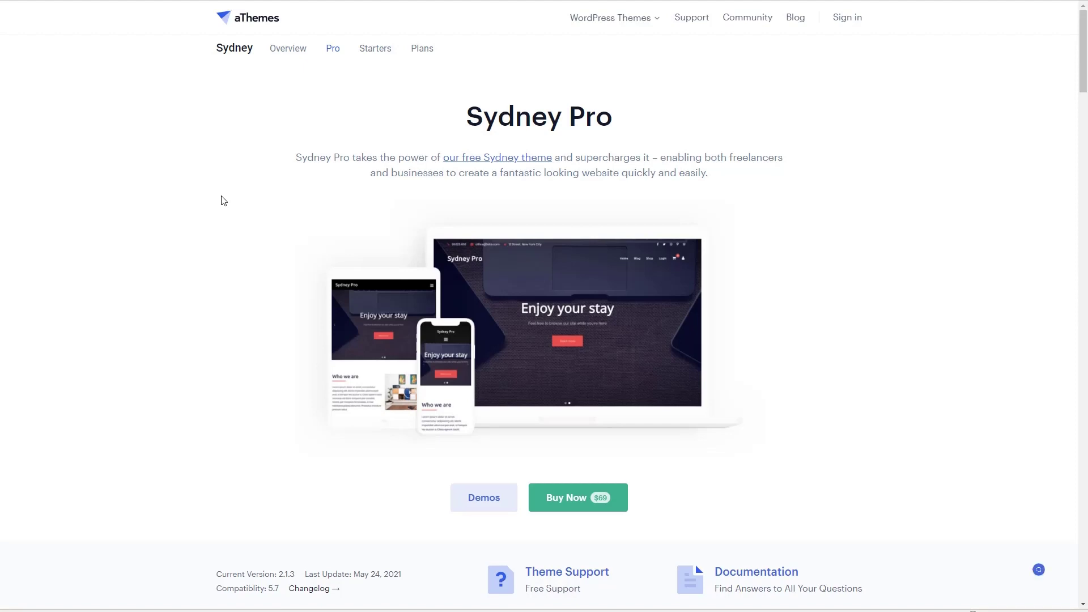
scroll(340, 295, "down", 15)
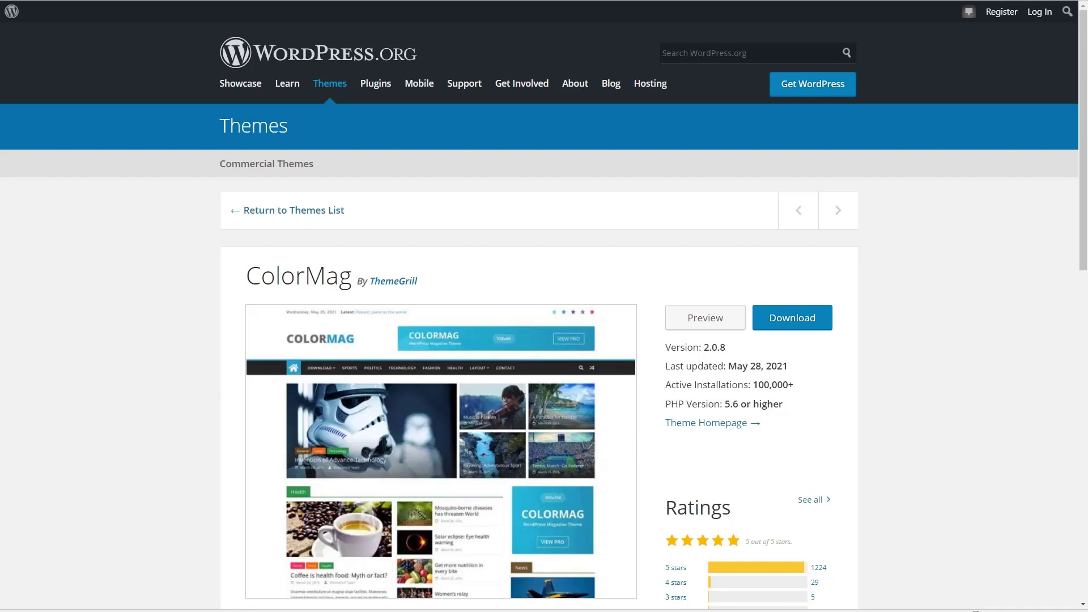
scroll(957, 328, "down", 3)
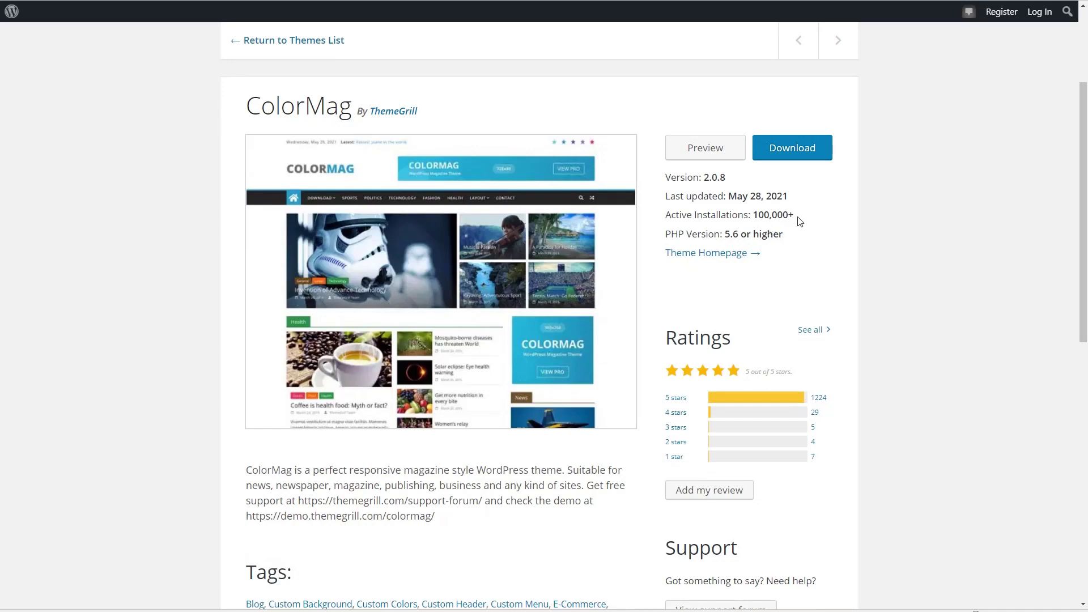
scroll(799, 221, "down", 1)
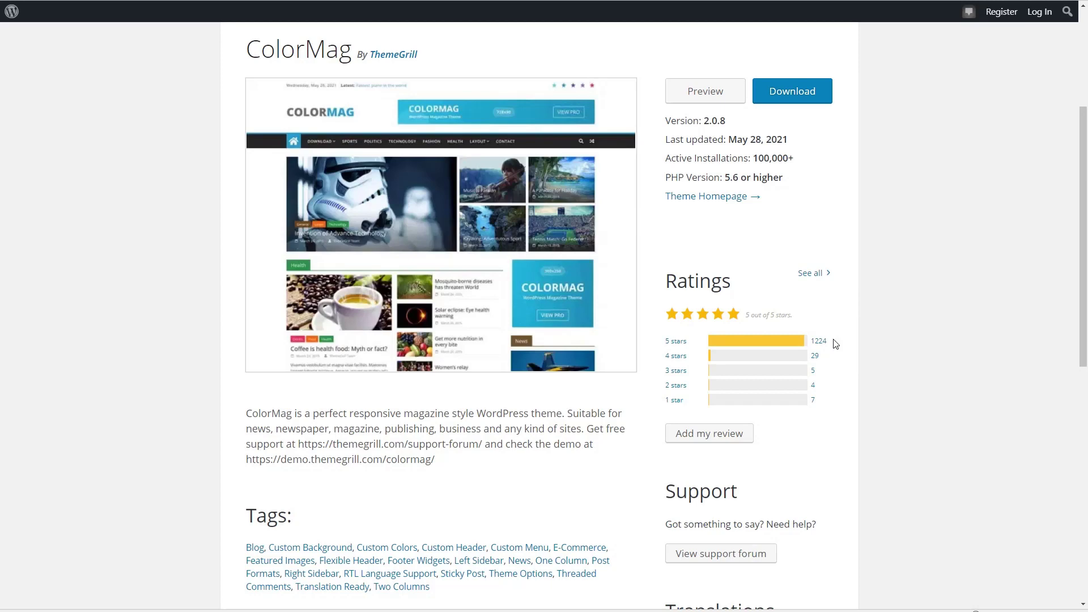
scroll(832, 343, "down", 7)
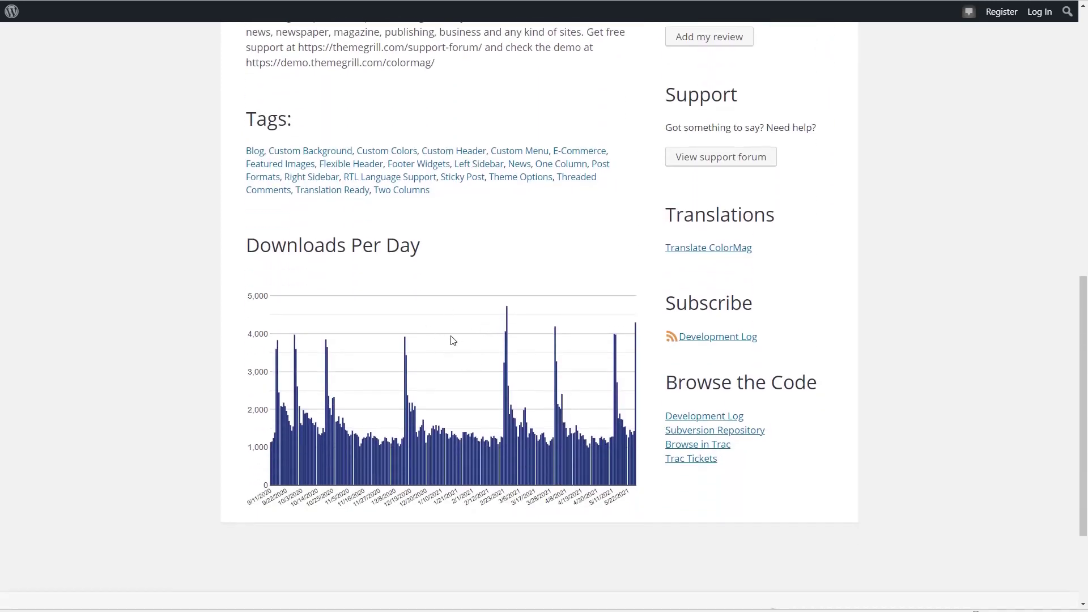
mouse_move(508, 423)
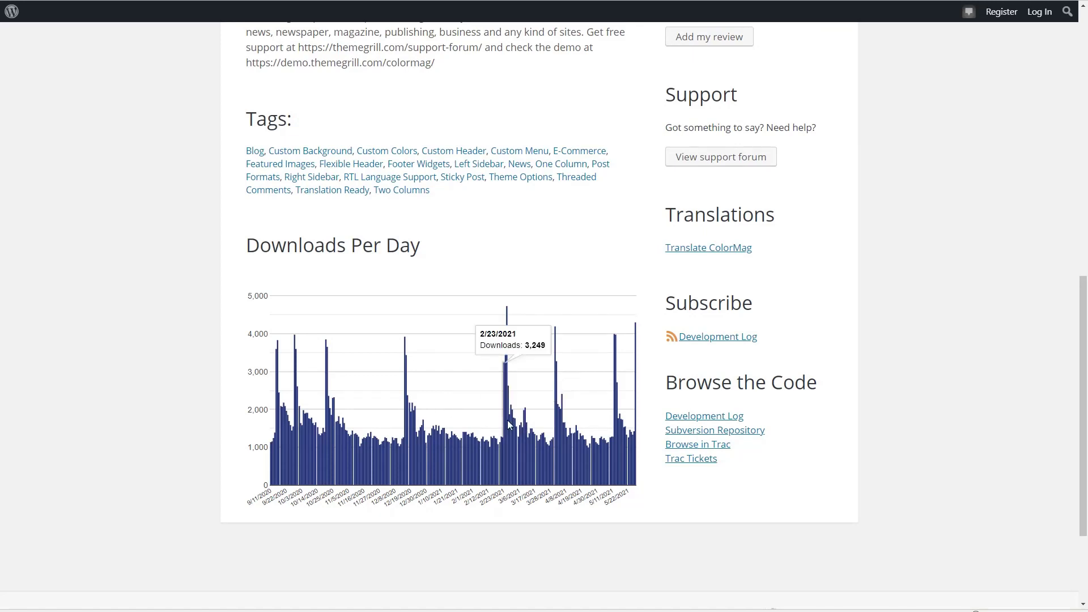
scroll(929, 271, "up", 8)
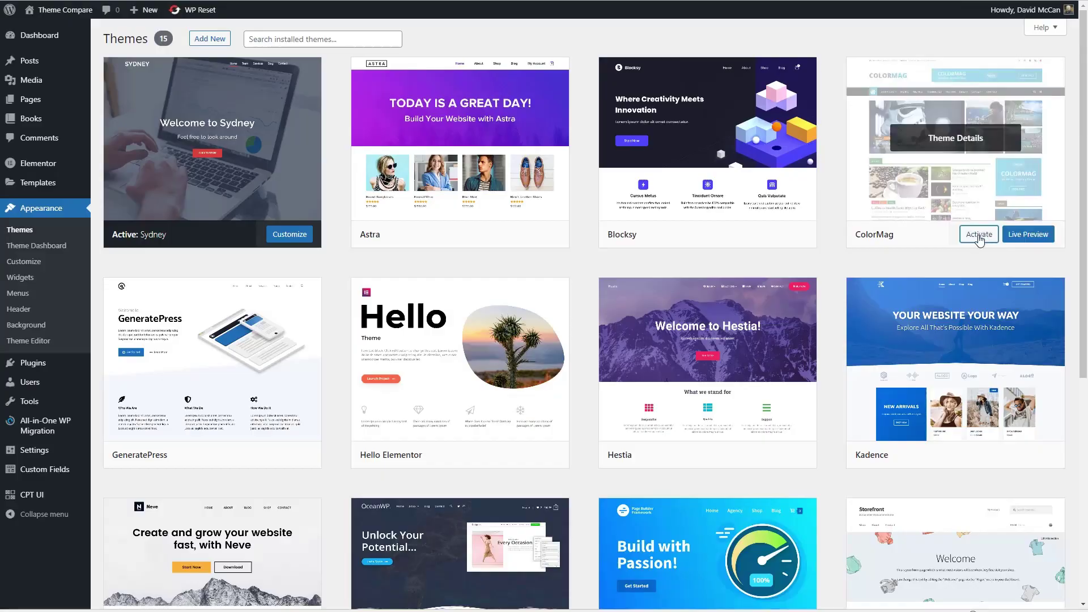
Step: Activate the ColorMag card in Appearance > Themes
left_click(973, 234)
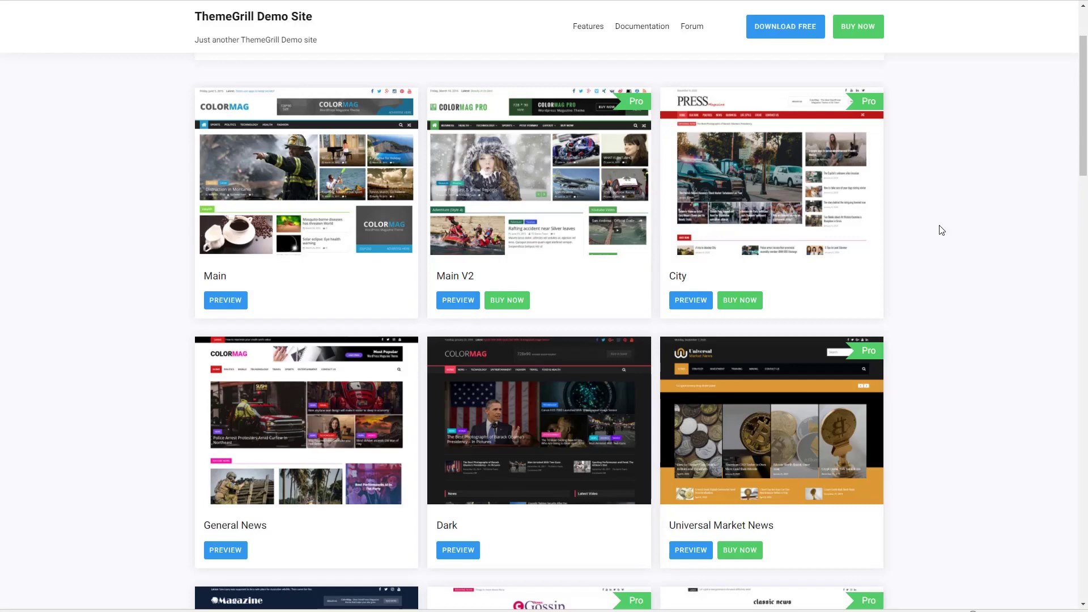
scroll(926, 236, "down", 8)
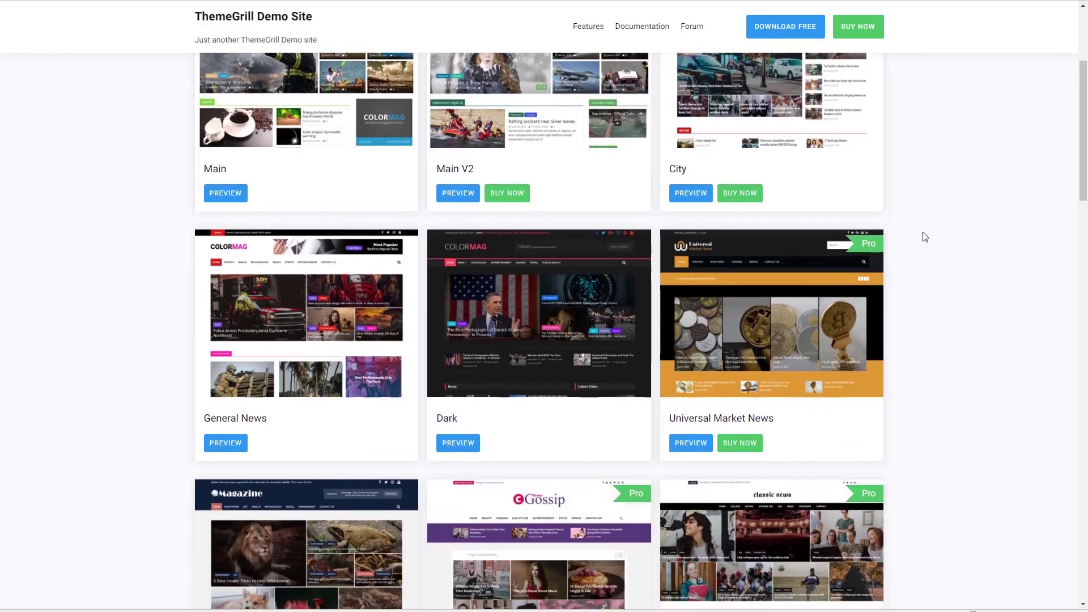
scroll(924, 237, "down", 4)
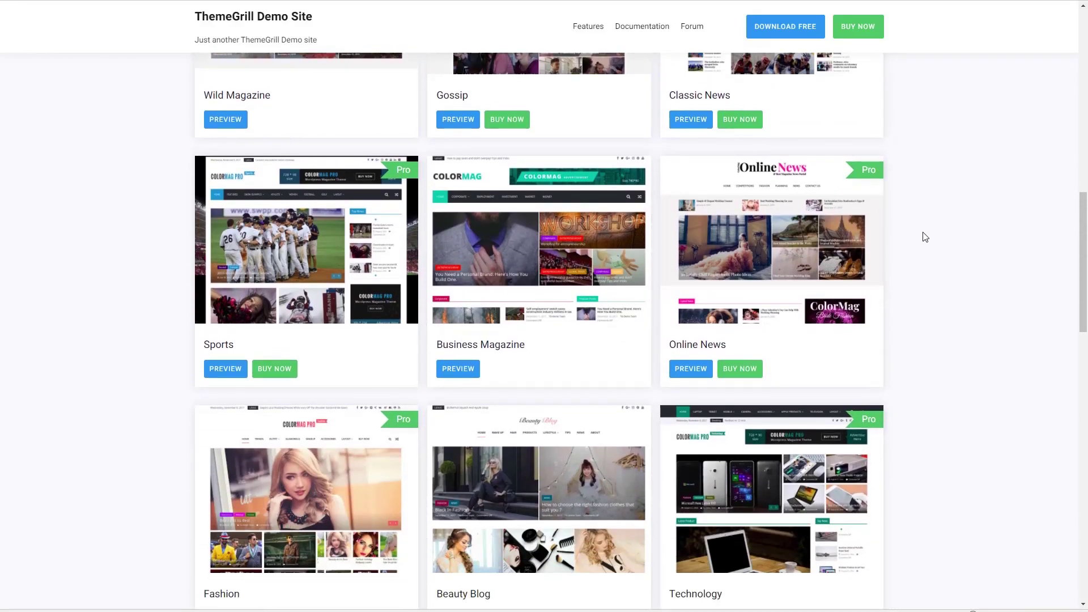
scroll(925, 237, "down", 7)
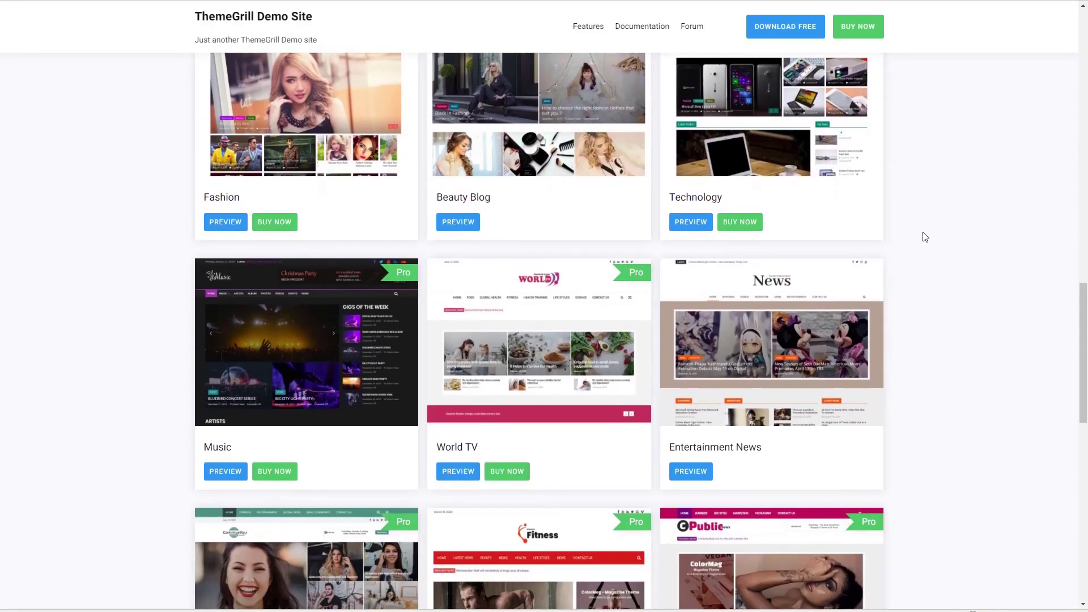
scroll(925, 237, "down", 7)
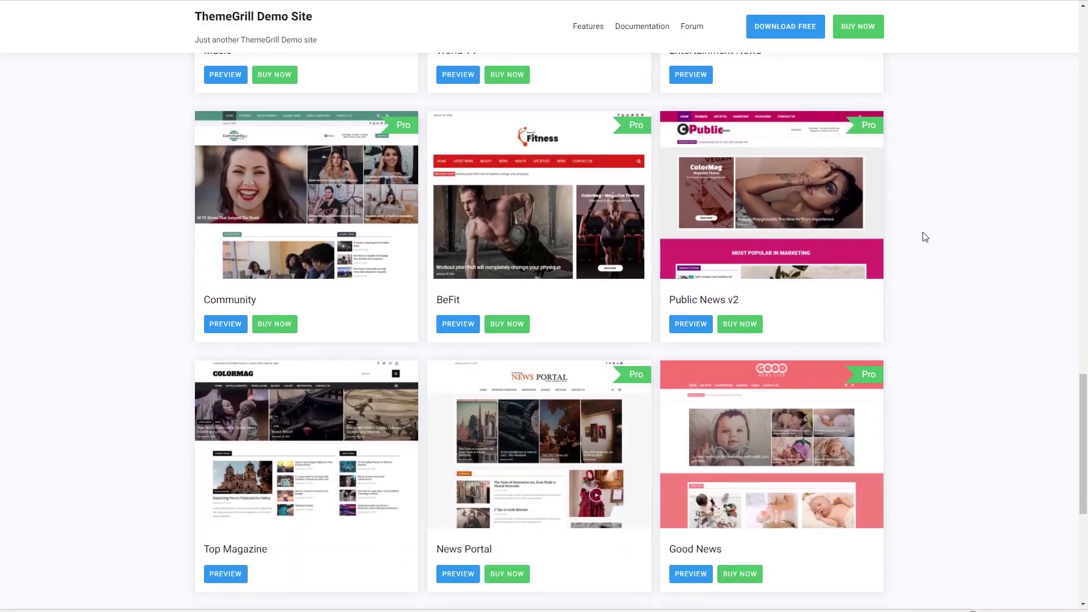
scroll(925, 237, "up", 5)
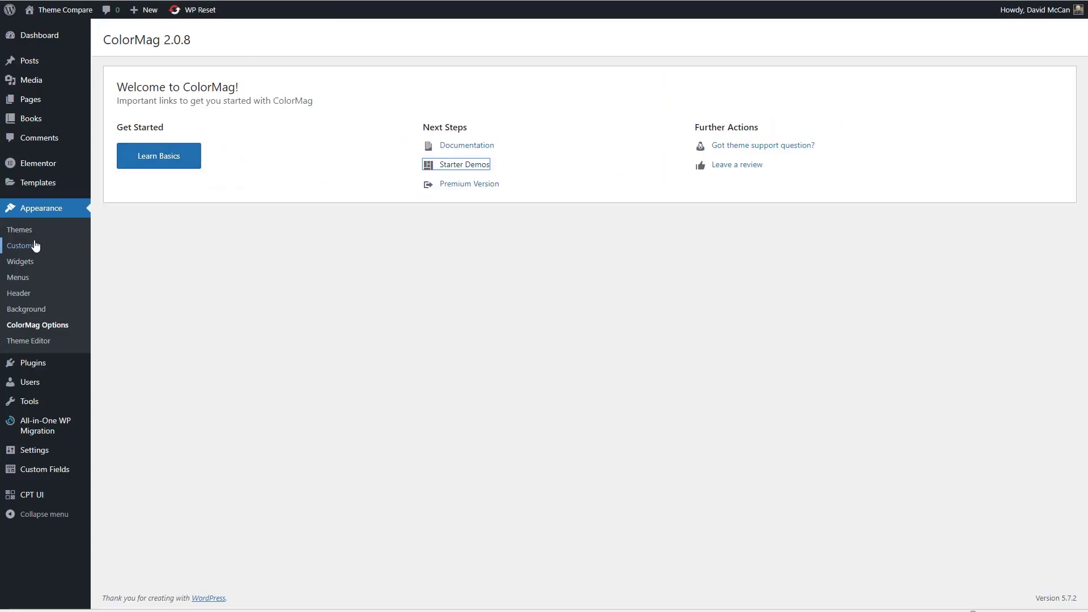
Step: Open the ColorMag Customizer and check the Global > Category Colors settings
left_click(35, 244)
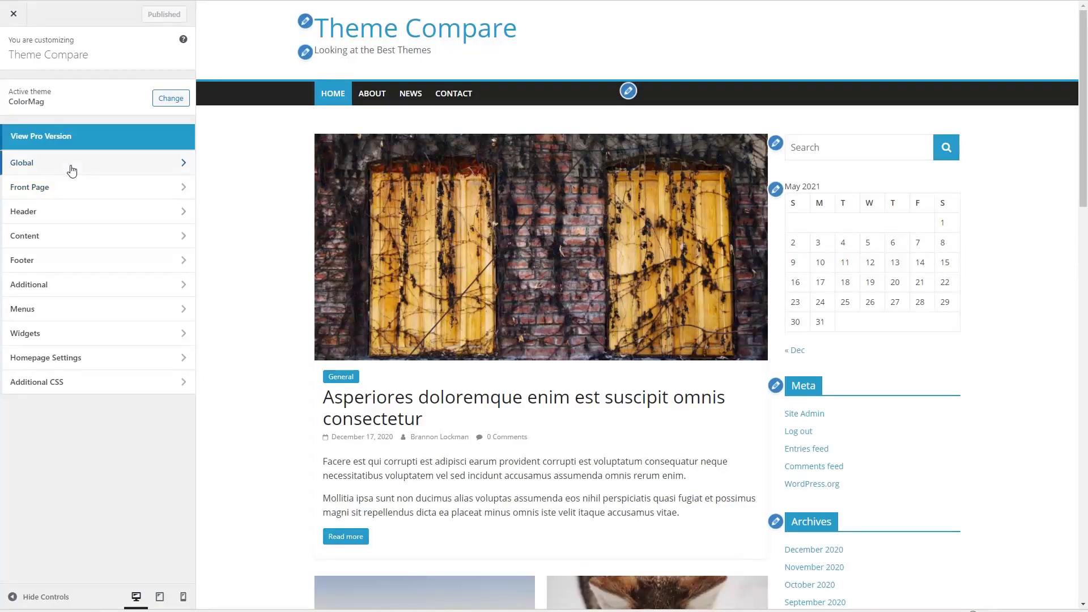
left_click(72, 171)
left_click(26, 139)
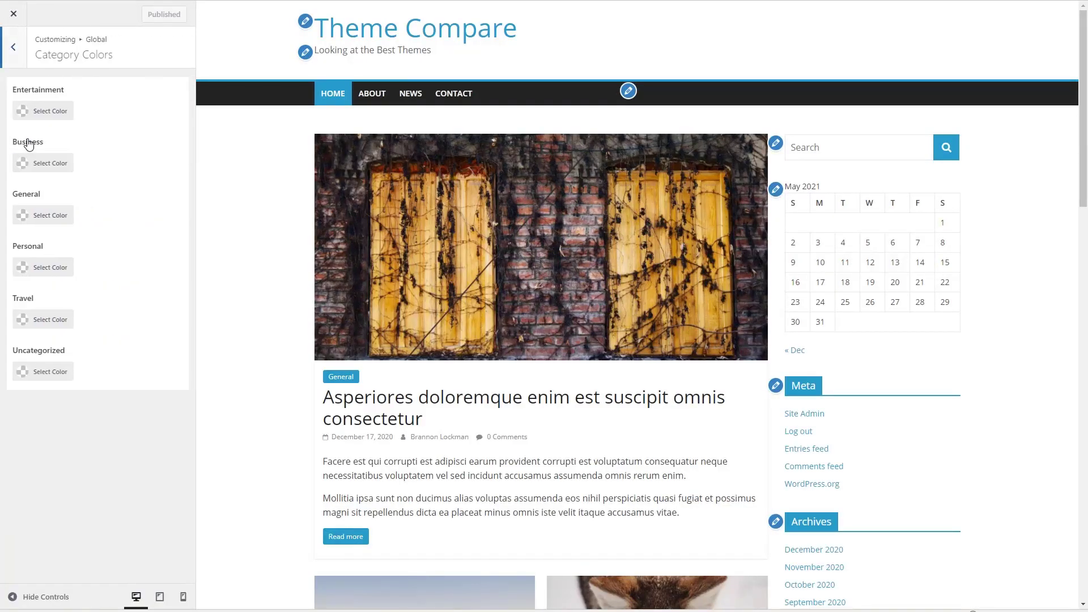
left_click(13, 46)
Step: Review the Header Media and Primary Header settings, then scroll through the site preview
left_click(40, 114)
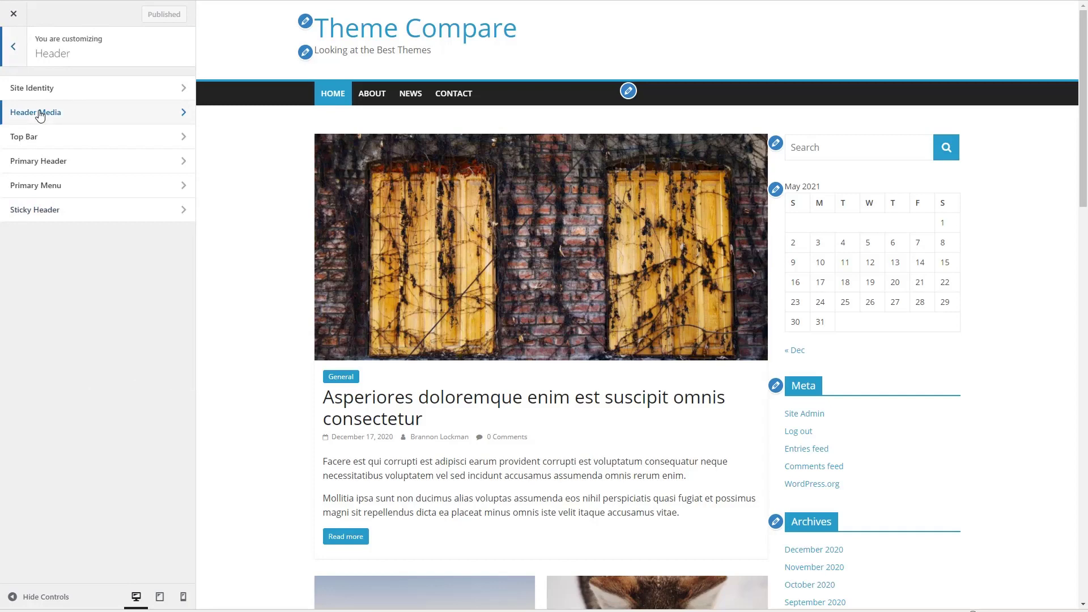
left_click(40, 113)
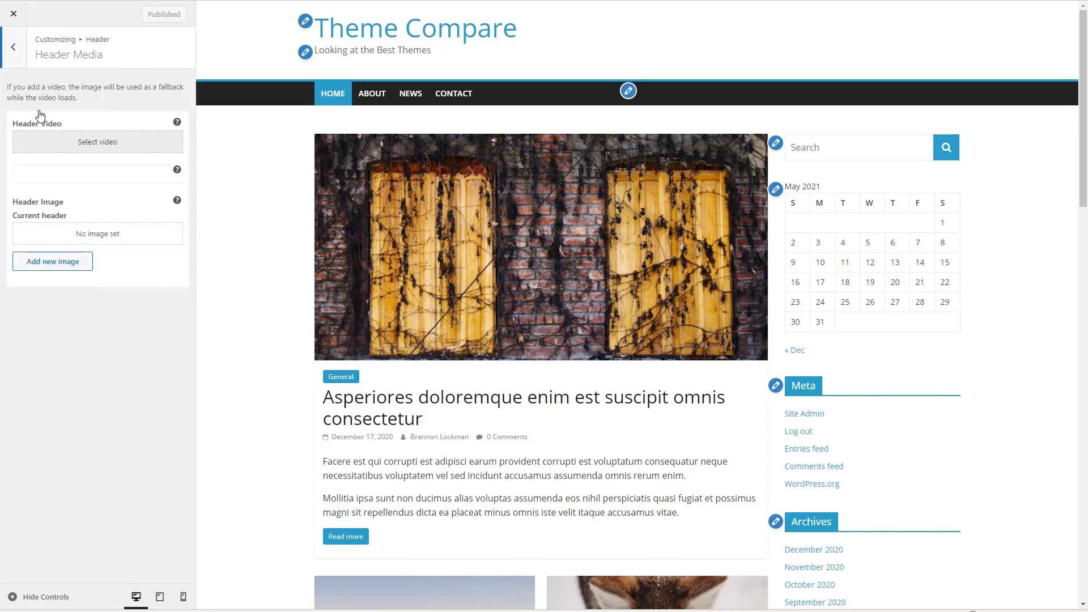
left_click(13, 48)
left_click(29, 169)
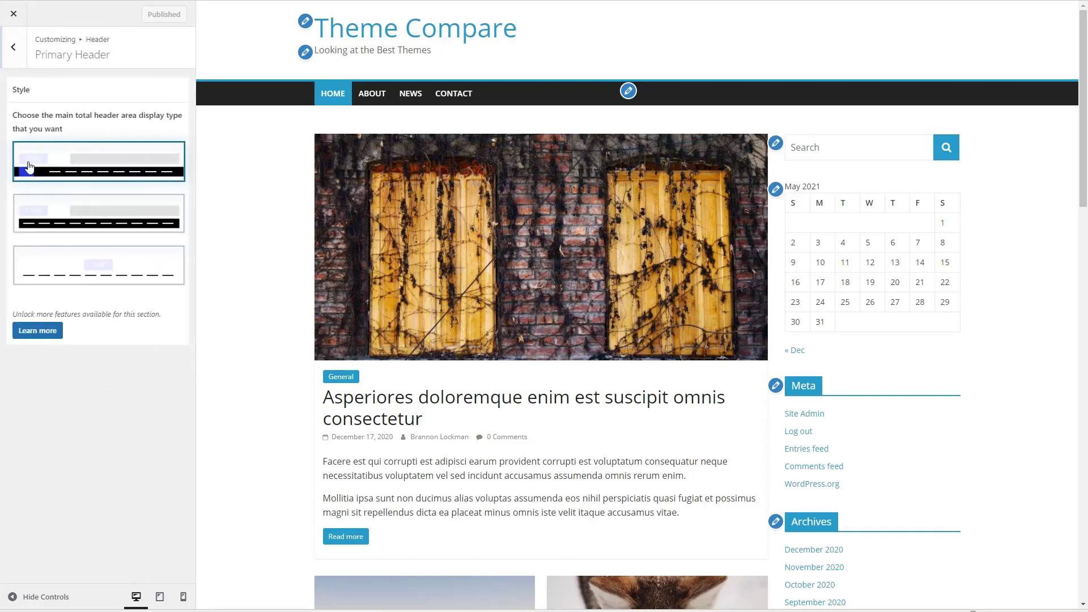
left_click(12, 50)
left_click(12, 51)
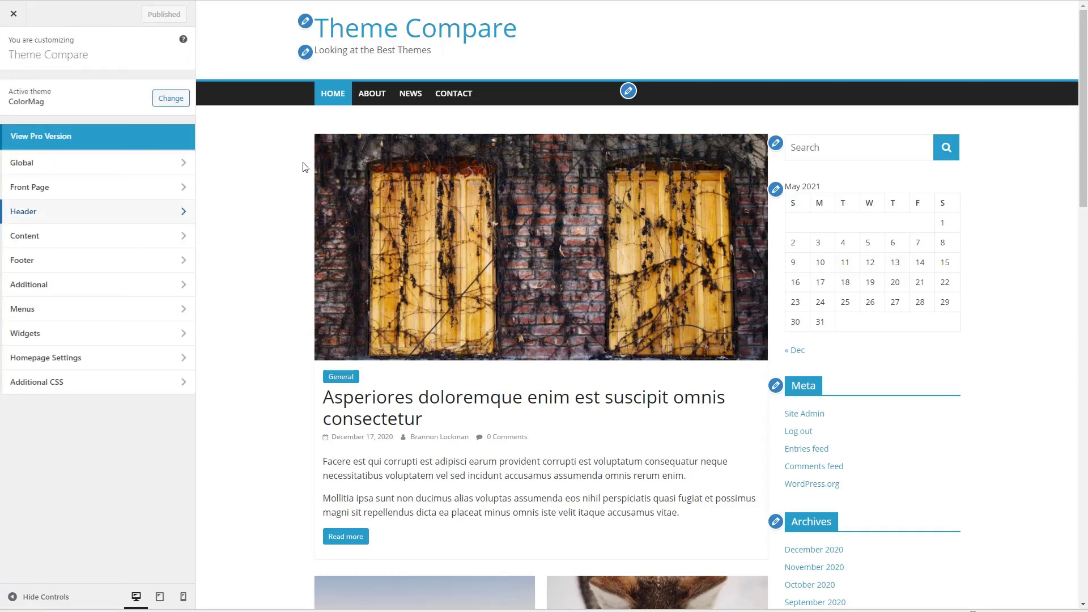
scroll(309, 161, "down", 1)
scroll(307, 161, "down", 8)
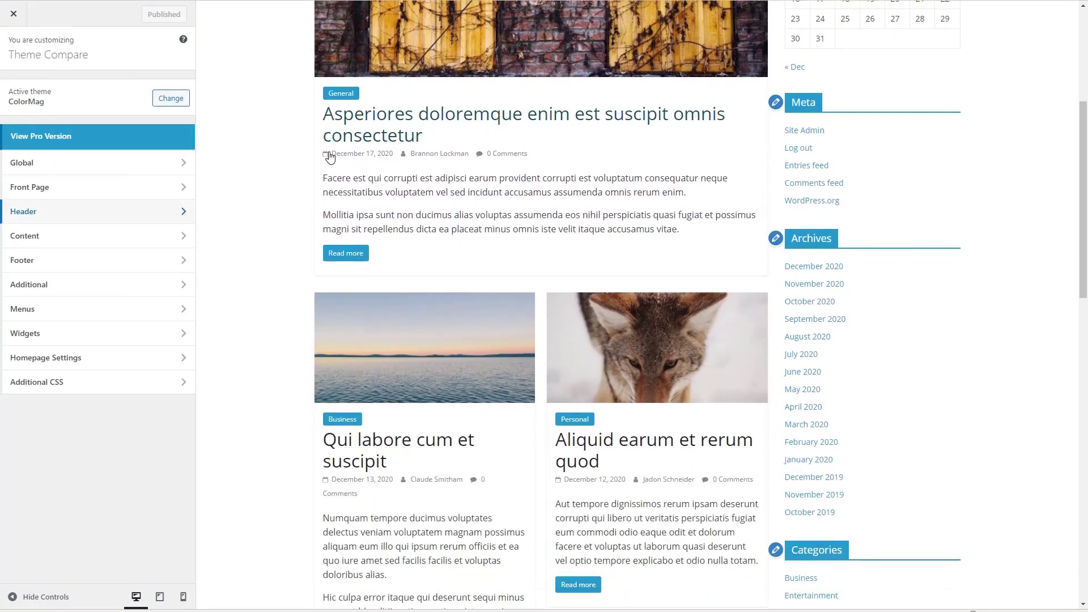
scroll(293, 164, "down", 4)
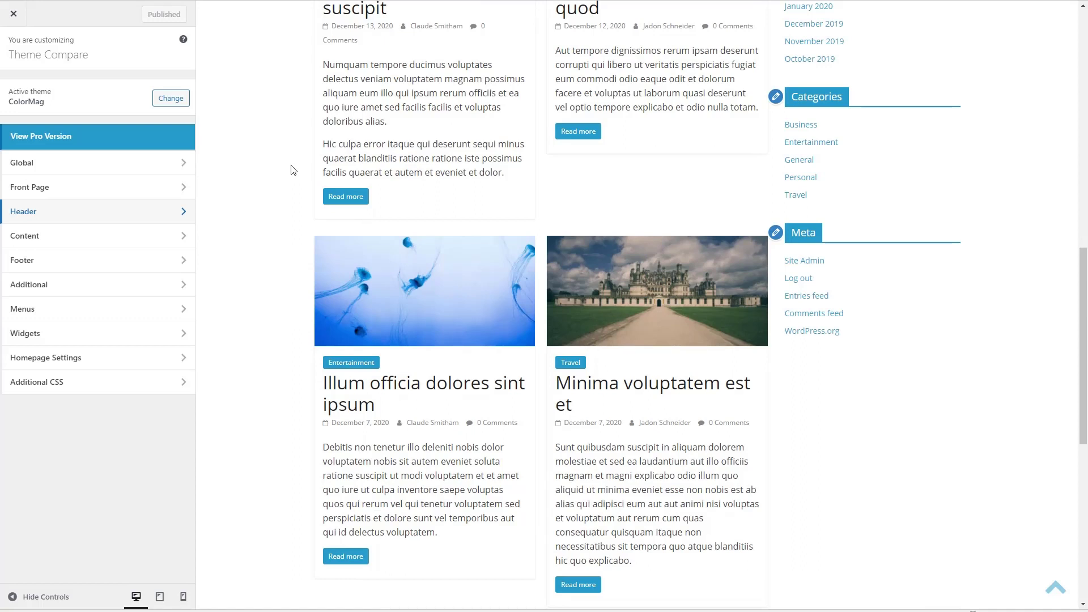
scroll(293, 170, "down", 1)
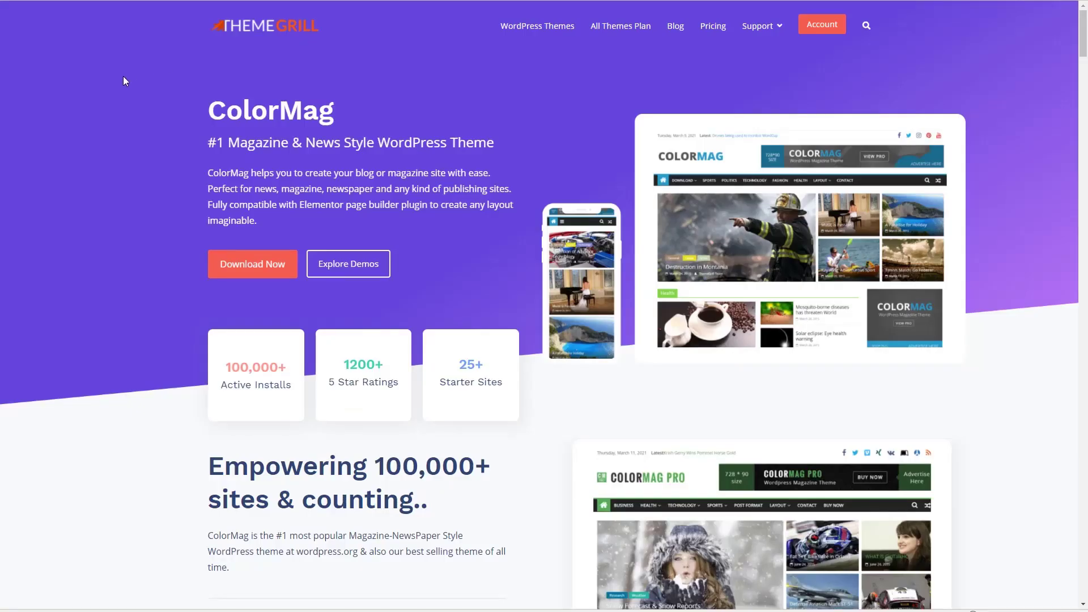
Step: Switch ColorMag plans to lifetime pricing: $169 single theme, $239 all themes
scroll(122, 75, "down", 1)
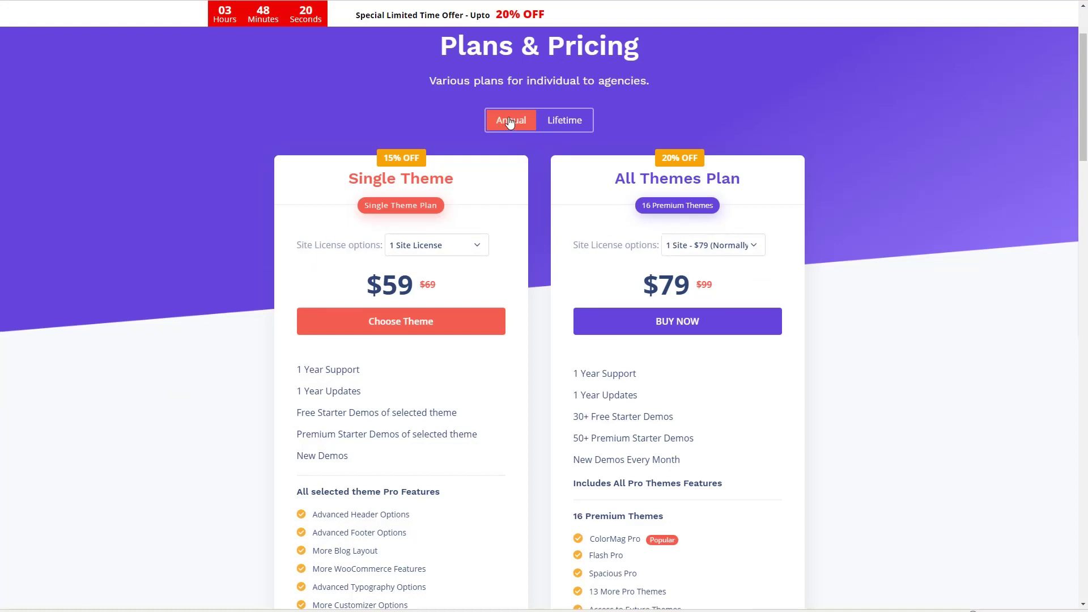
left_click(567, 122)
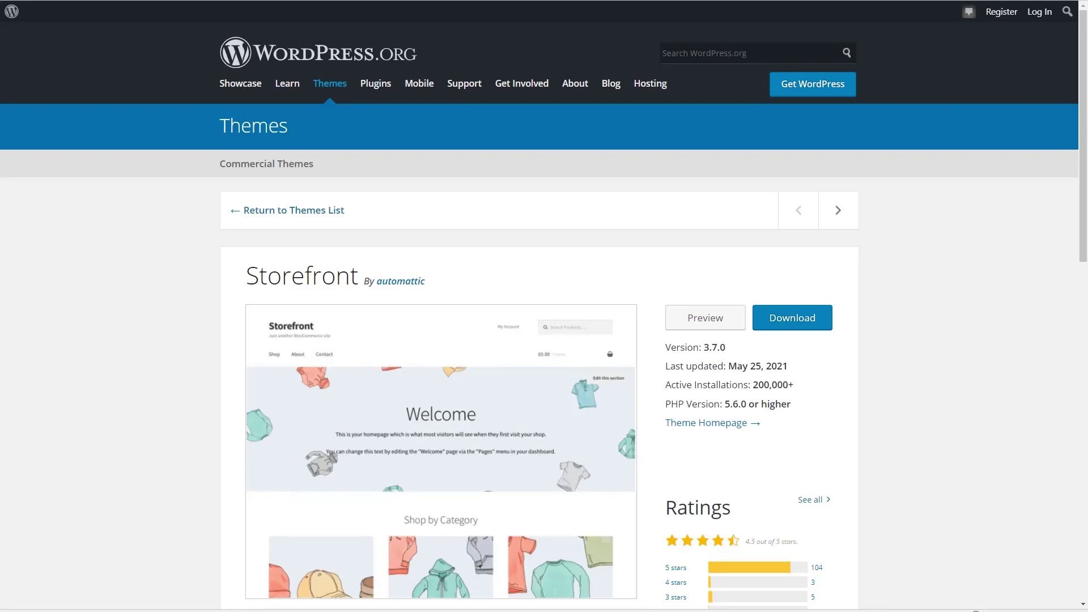
Step: Scroll the Storefront theme page past ratings and tags to the Downloads Per Day chart
scroll(913, 329, "down", 2)
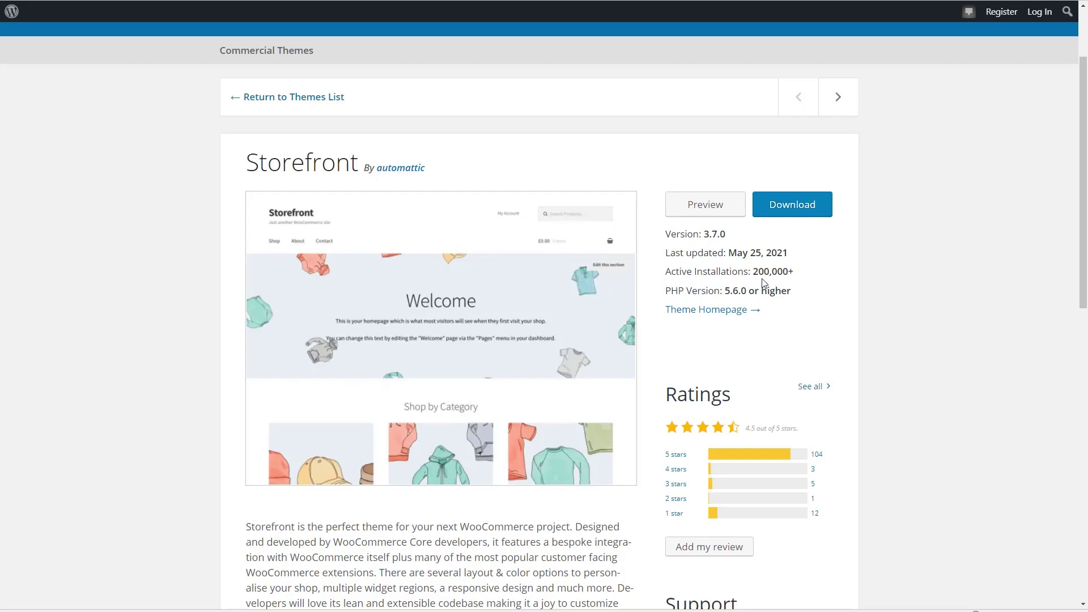
scroll(832, 277, "down", 3)
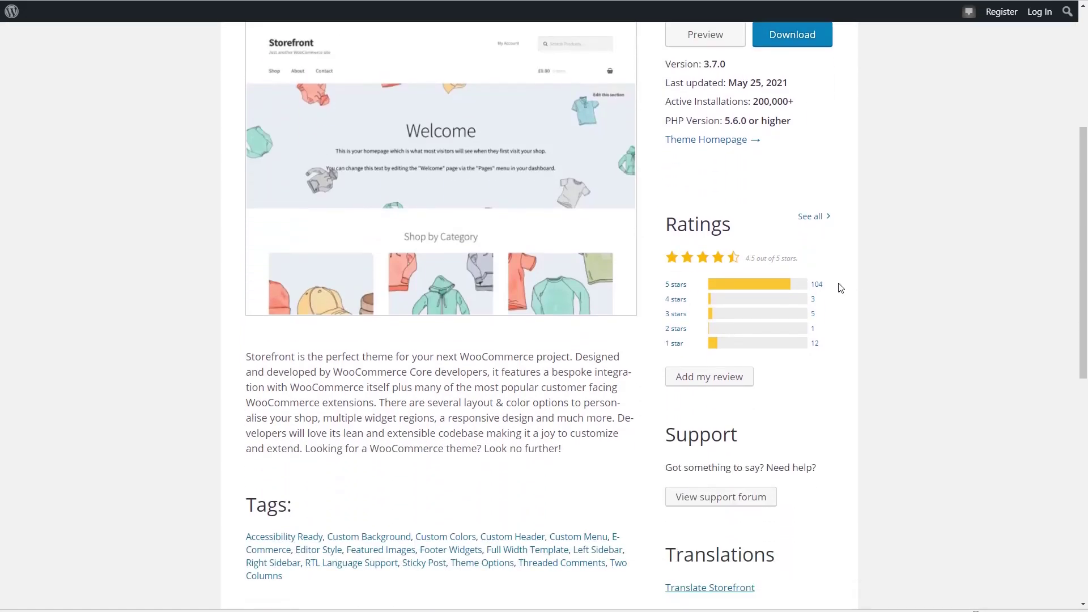
scroll(838, 289, "down", 2)
scroll(840, 288, "down", 5)
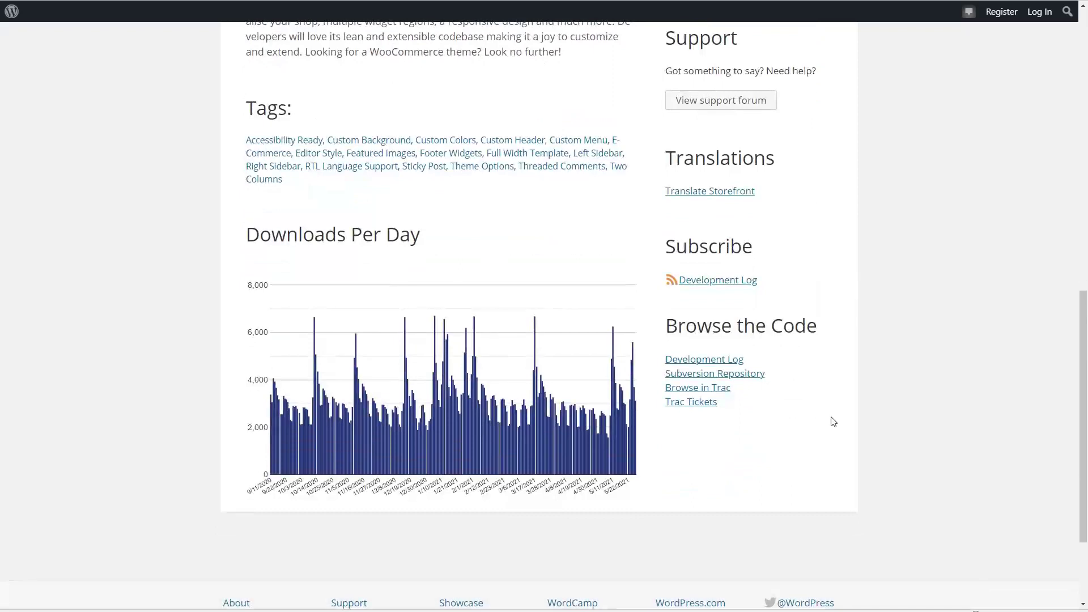
mouse_move(378, 436)
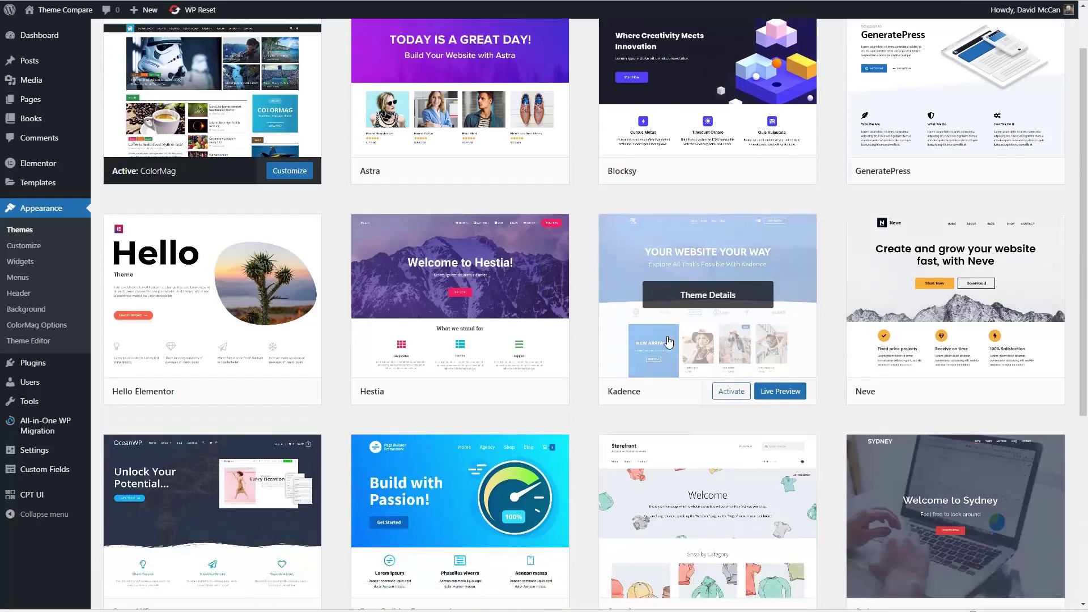
scroll(745, 431, "down", 4)
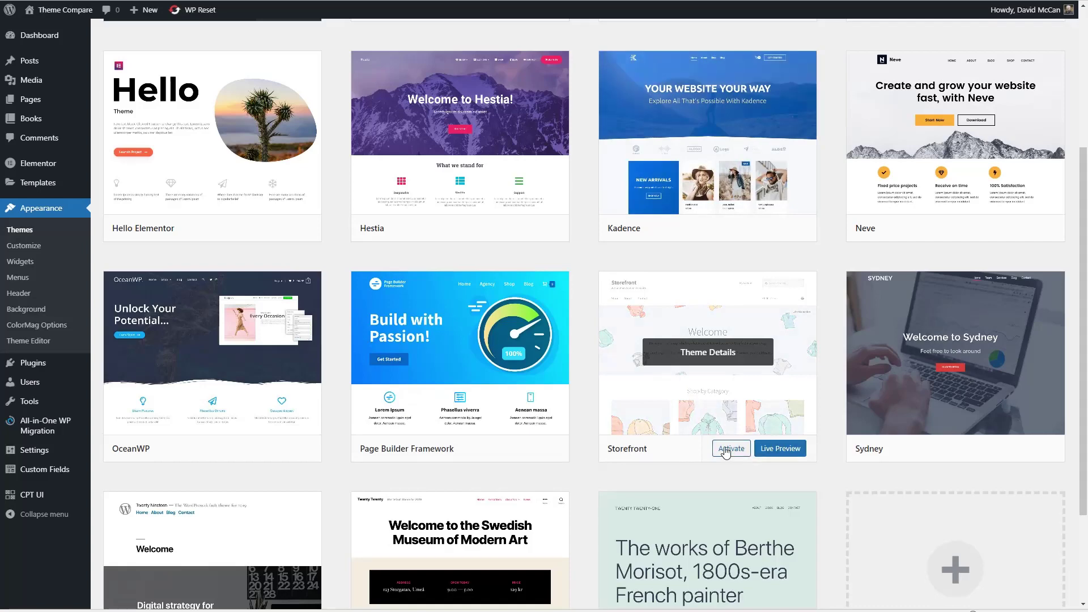
Step: Activate Storefront and scroll through the site's front page with the new theme
left_click(729, 448)
mouse_move(50, 16)
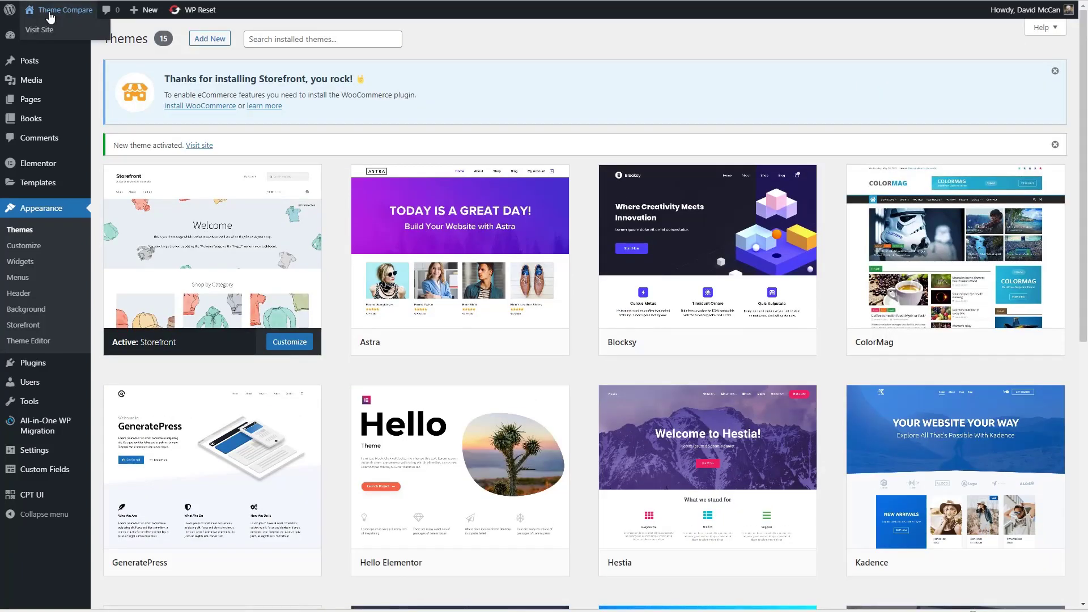
left_click(49, 15)
scroll(159, 99, "down", 2)
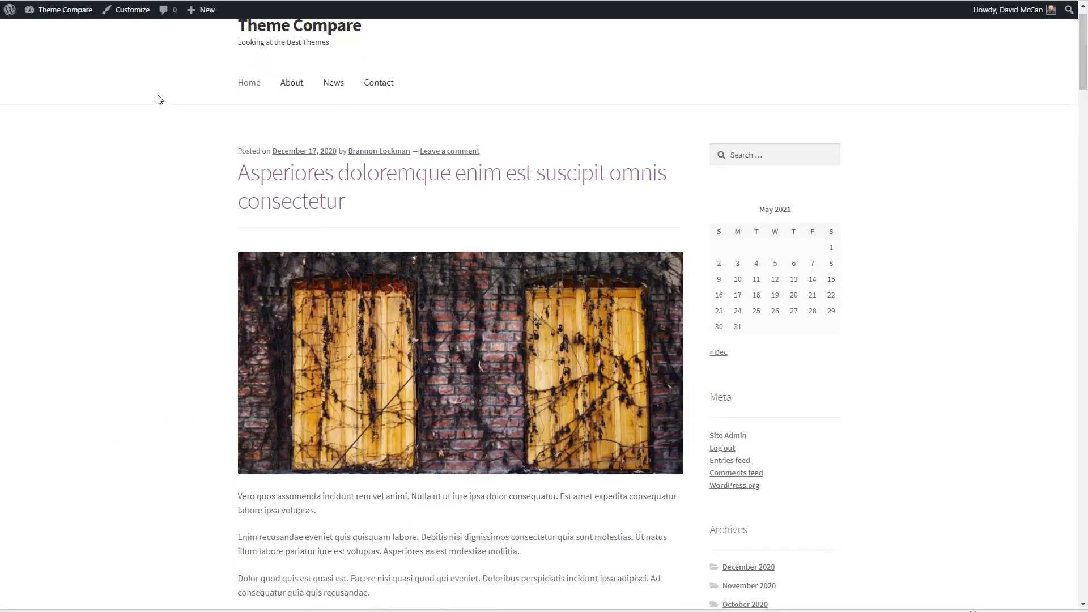
scroll(159, 99, "down", 10)
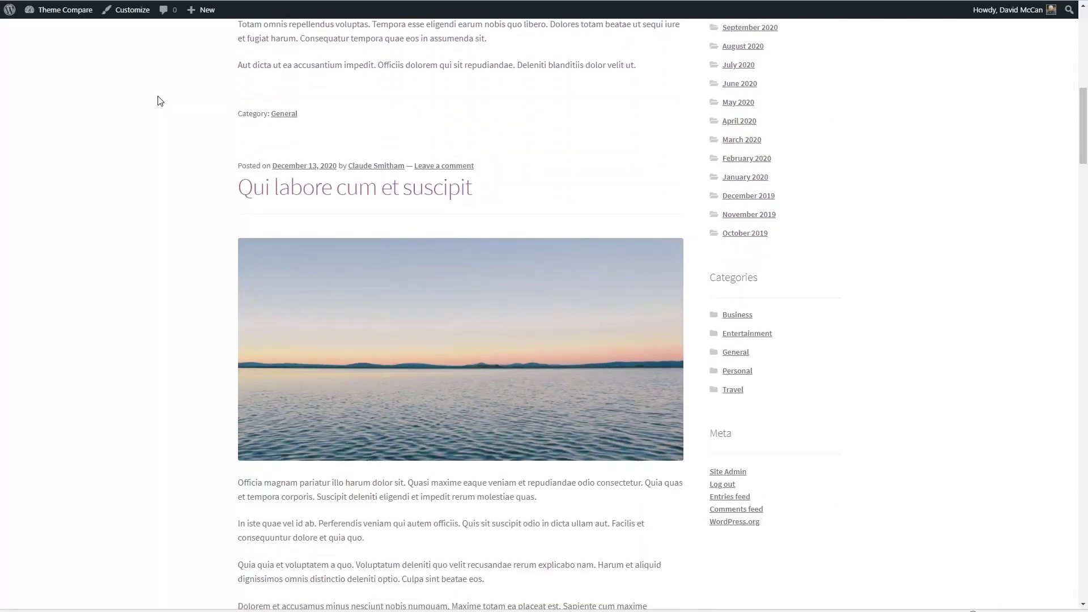
scroll(159, 100, "down", 15)
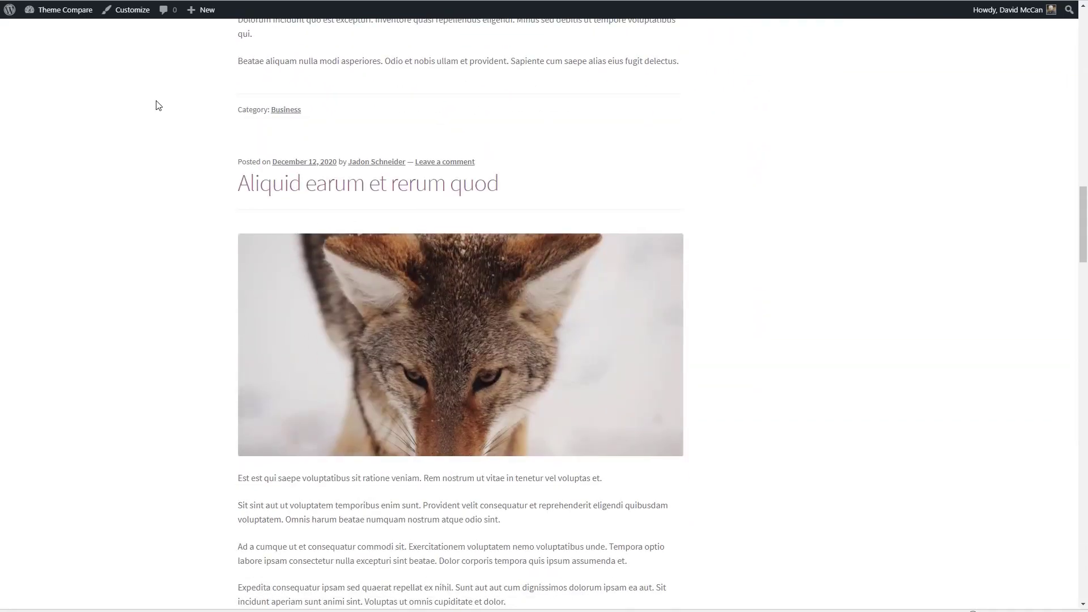
scroll(158, 106, "up", 20)
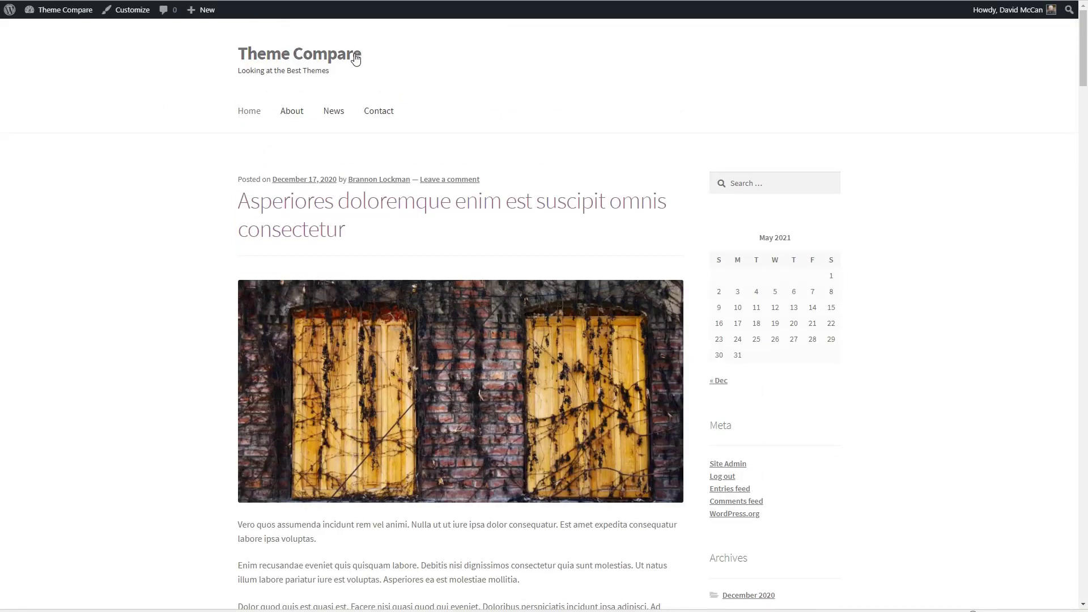
left_click(132, 17)
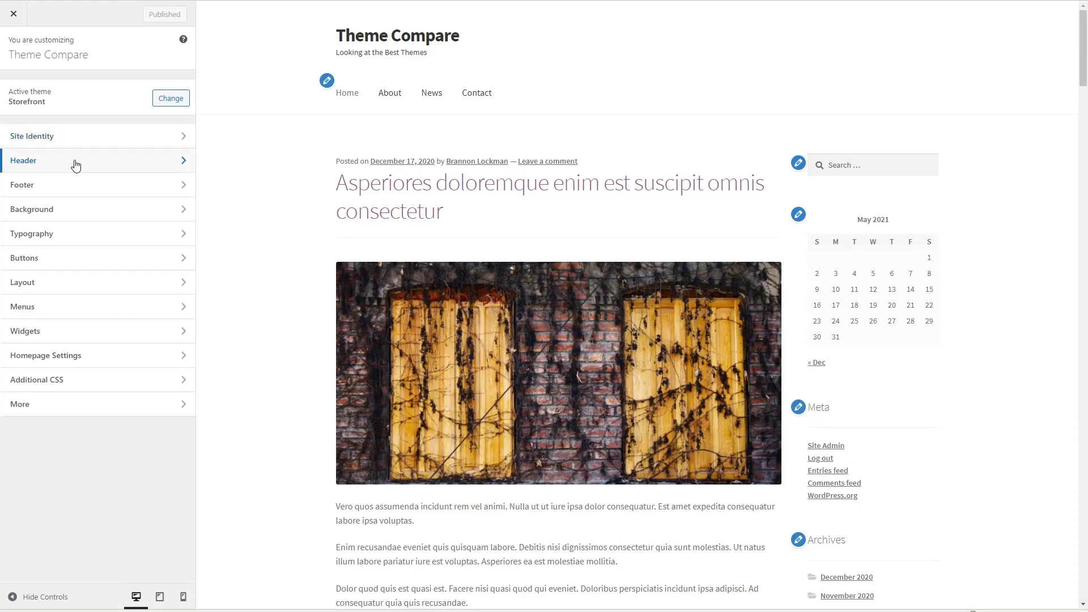
Step: Look through the Storefront Customizer's Header and Typography sections, returning to the section list
left_click(76, 165)
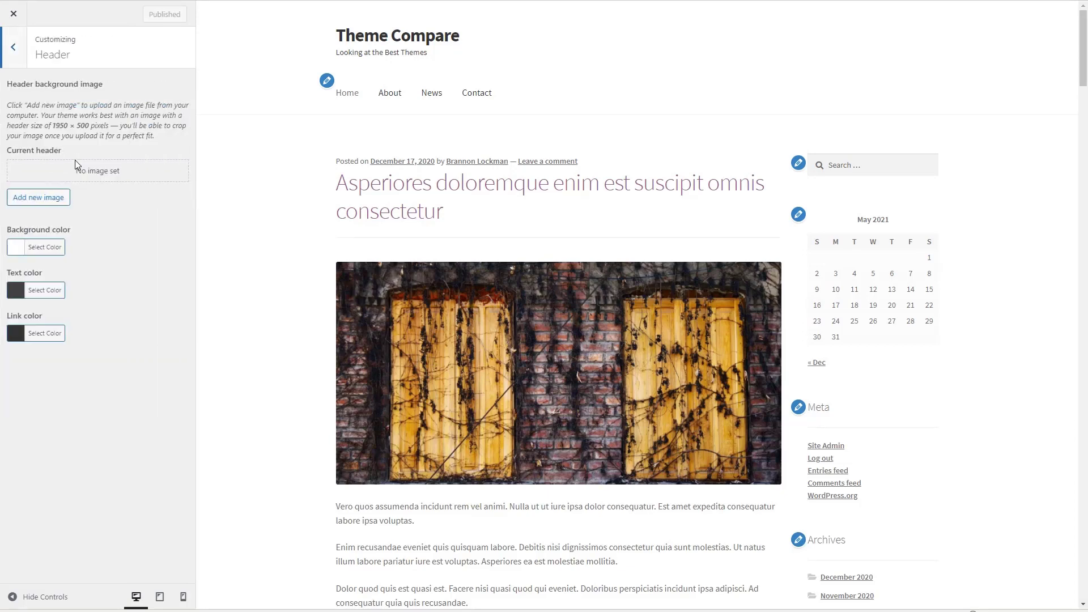
left_click(12, 55)
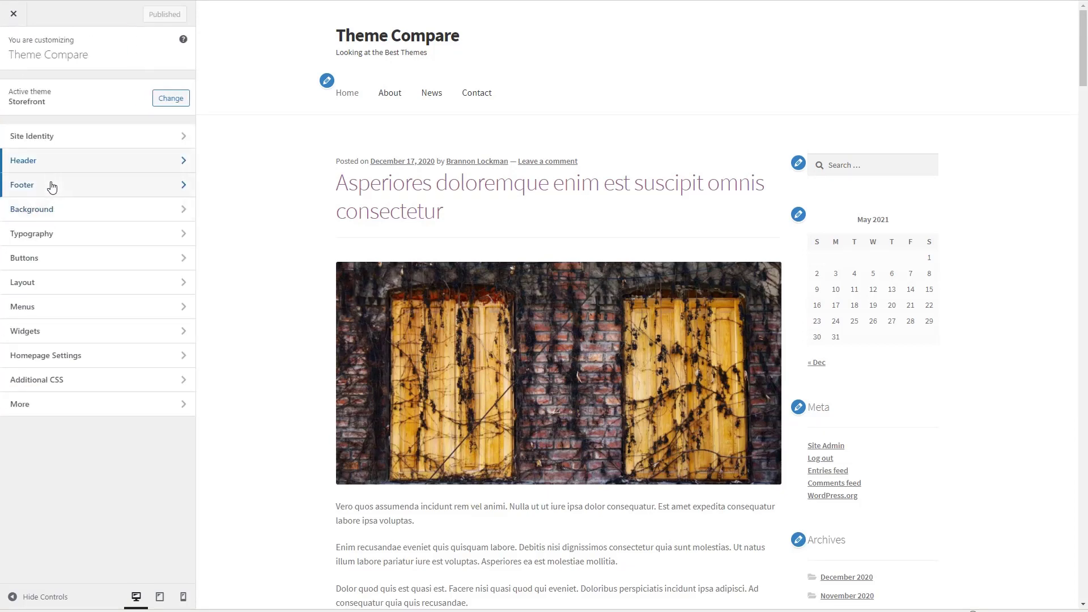
left_click(54, 234)
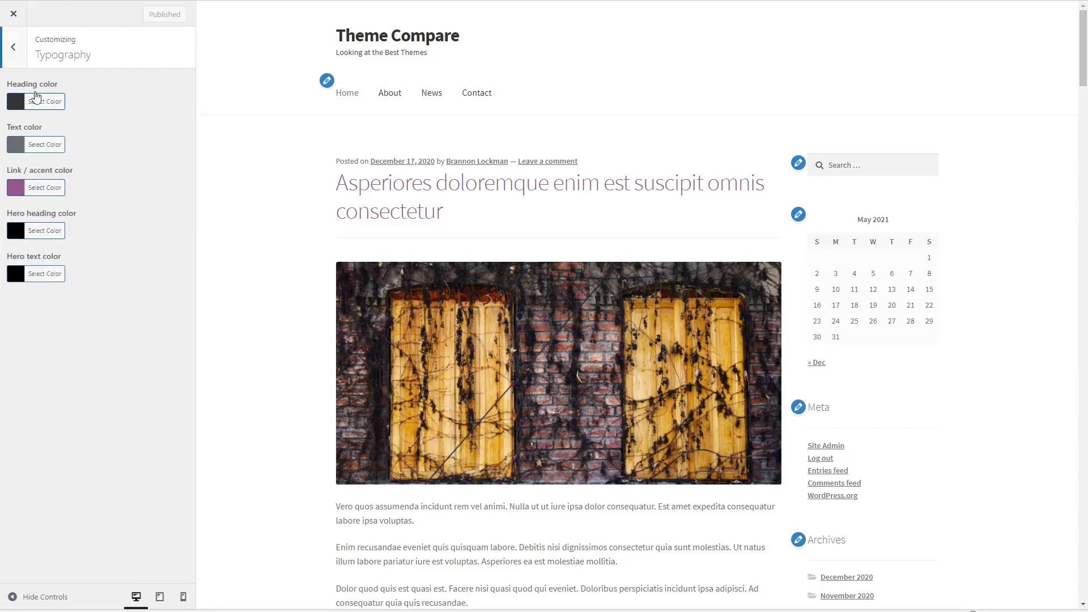
left_click(14, 50)
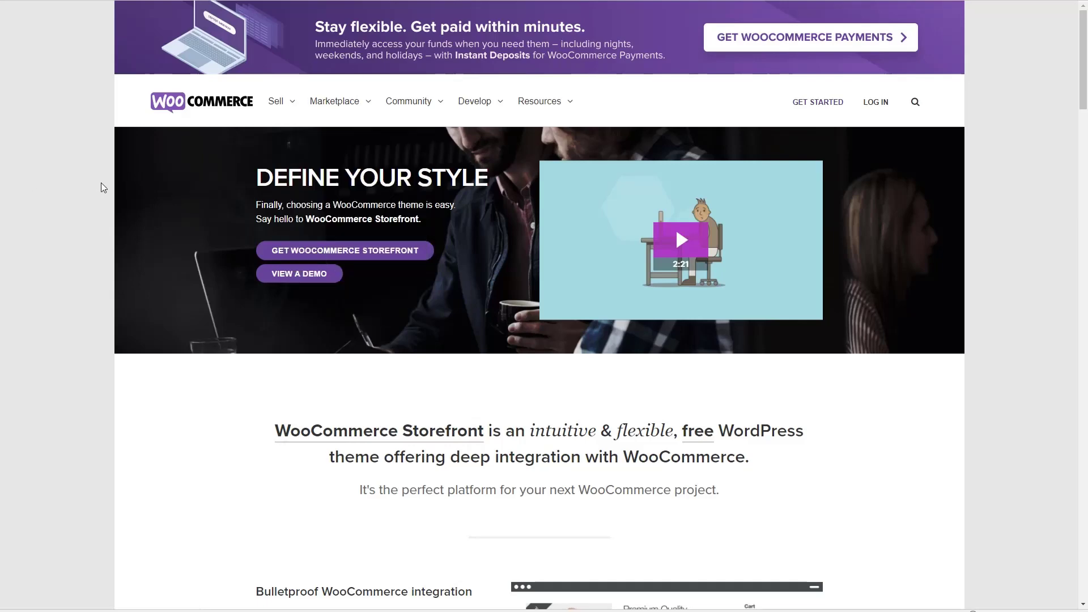
Step: Scroll the WooCommerce Storefront page to the $69 Extensions bundle panel and back to the top
scroll(195, 186, "down", 9)
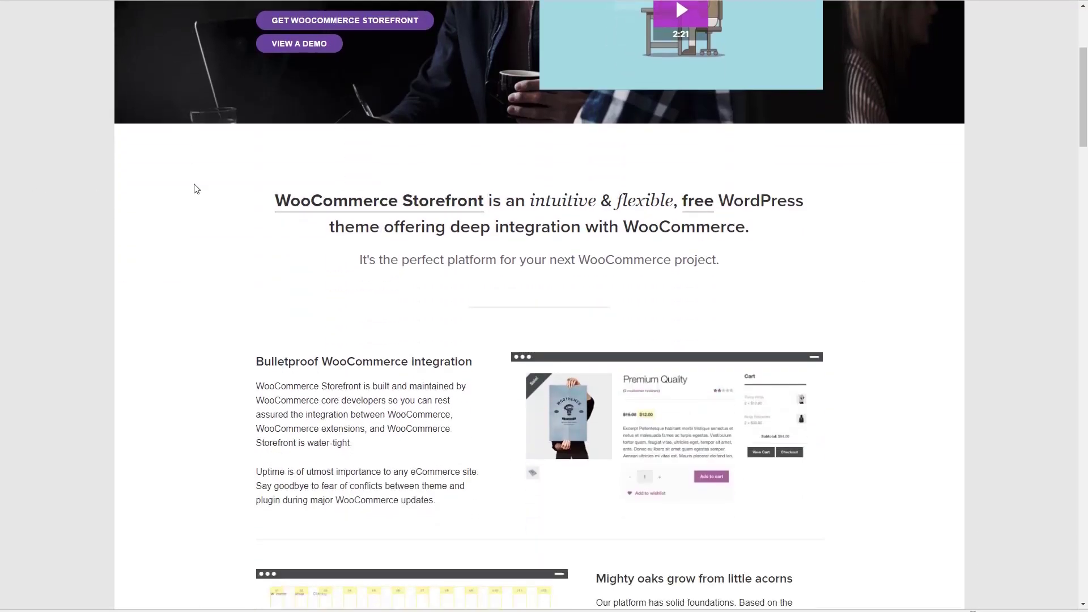
scroll(195, 188, "down", 14)
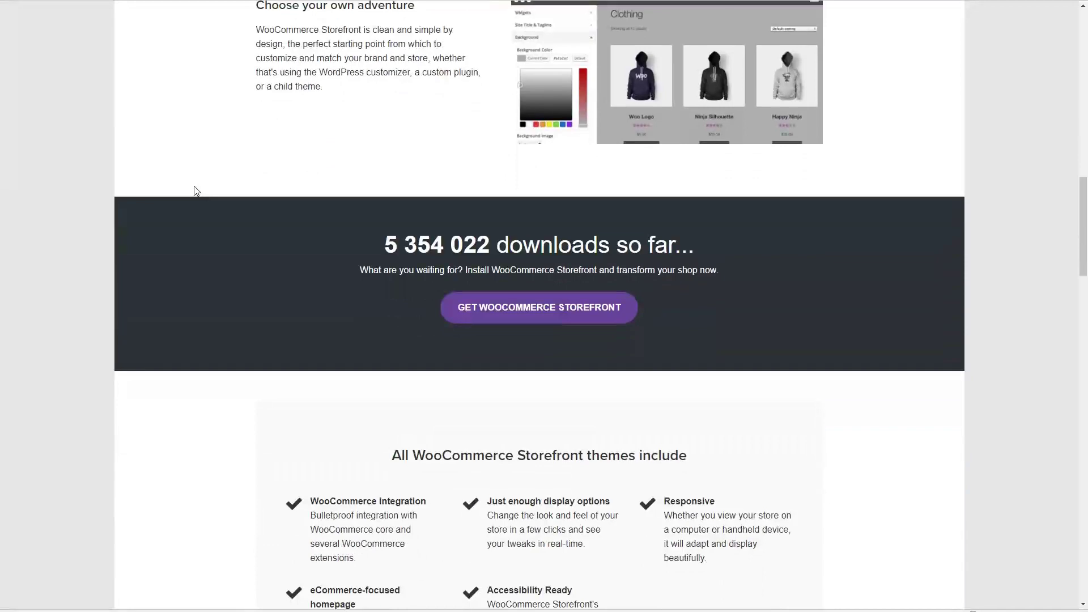
scroll(355, 270, "down", 18)
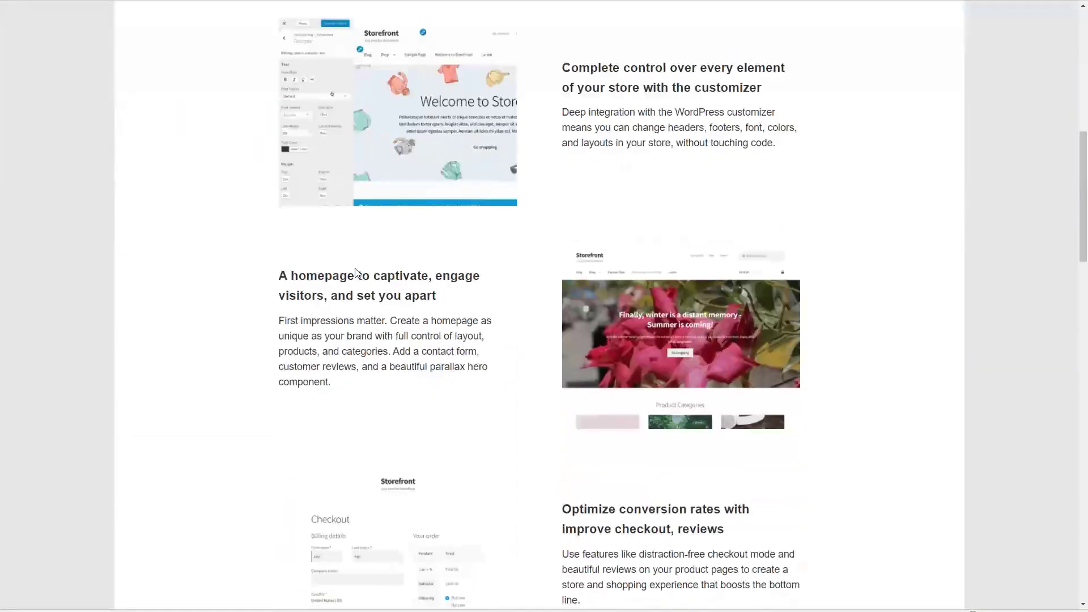
scroll(355, 272, "down", 7)
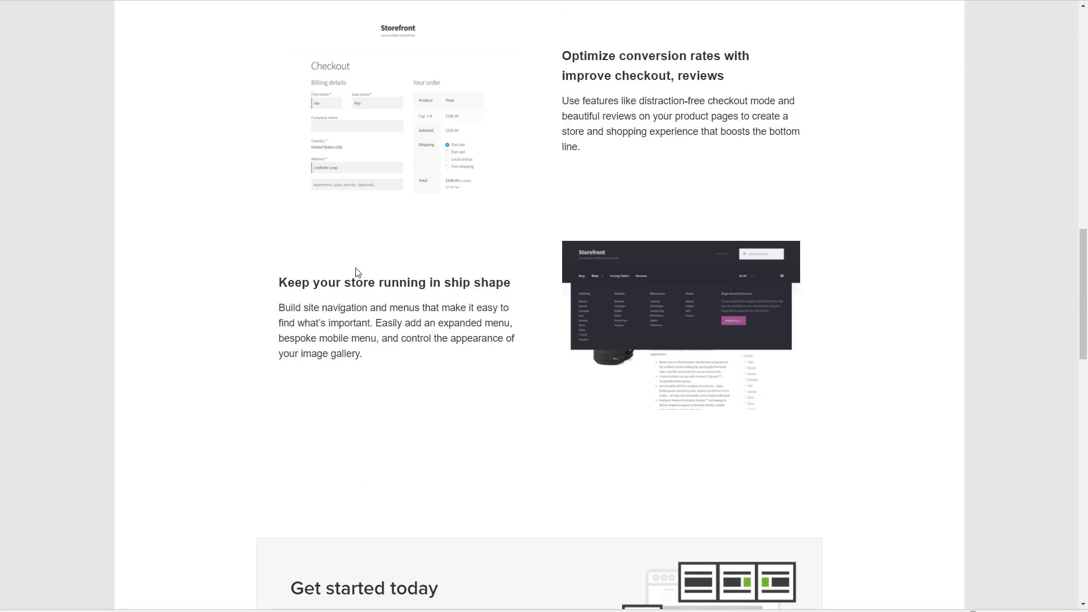
scroll(355, 269, "down", 4)
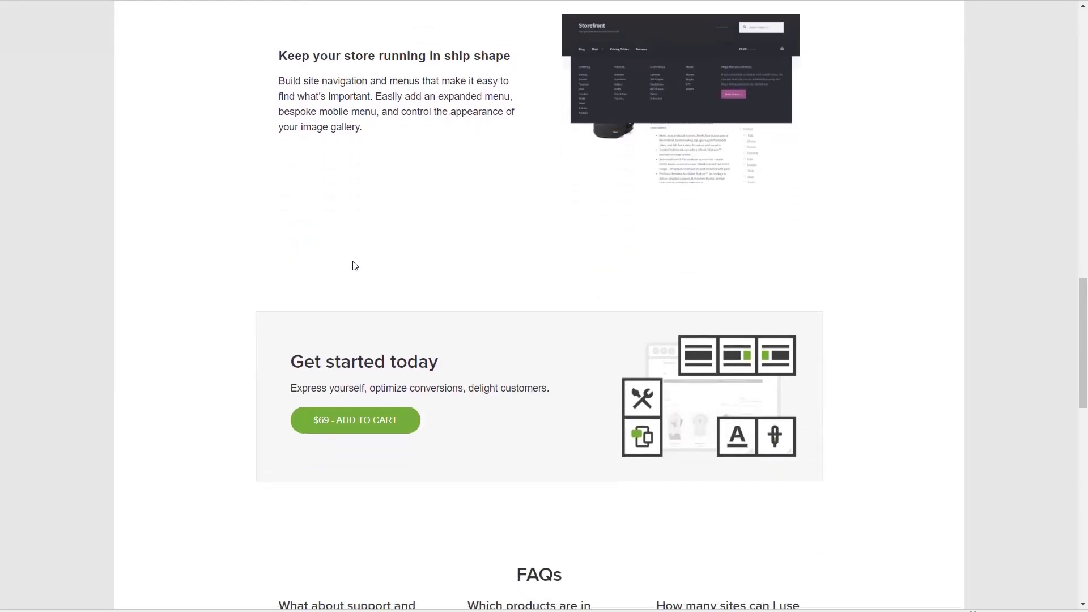
scroll(354, 265, "up", 9)
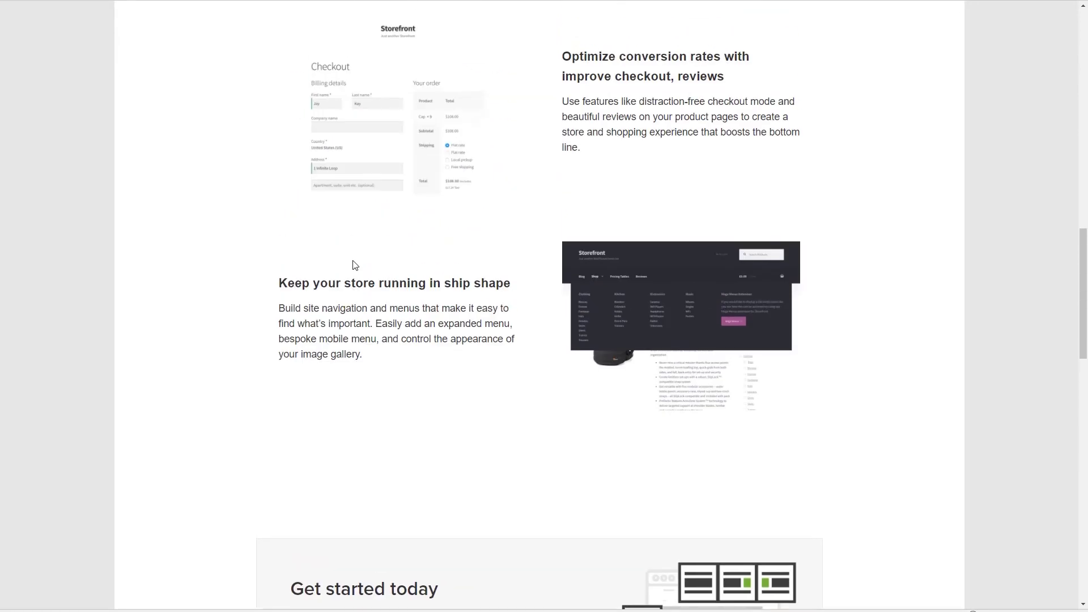
scroll(352, 264, "up", 11)
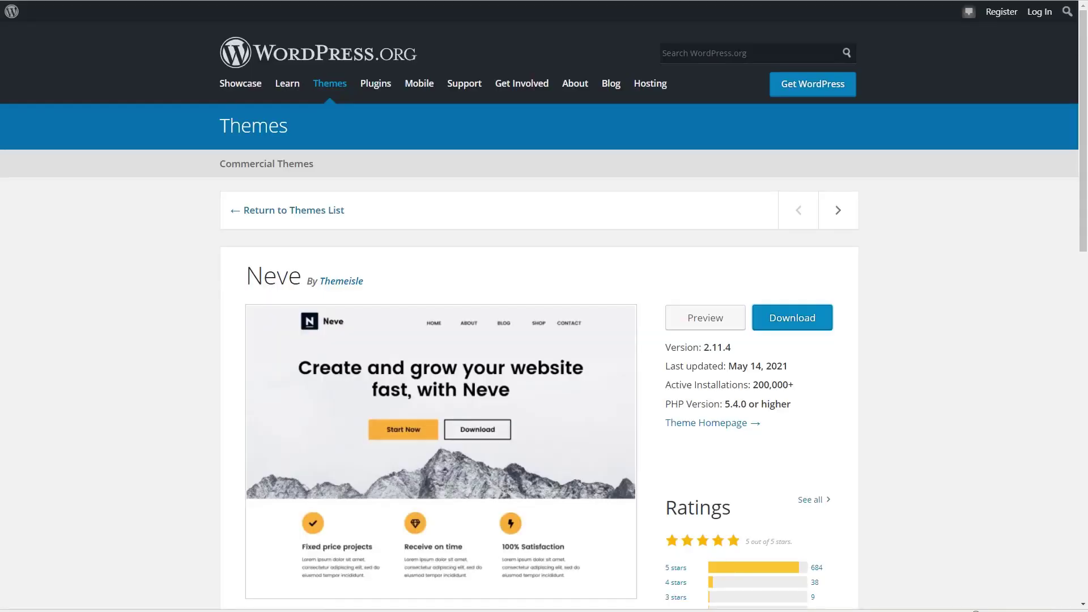
Step: Scroll the Neve theme page through ratings and tags to the Downloads Per Day chart
scroll(940, 242, "down", 3)
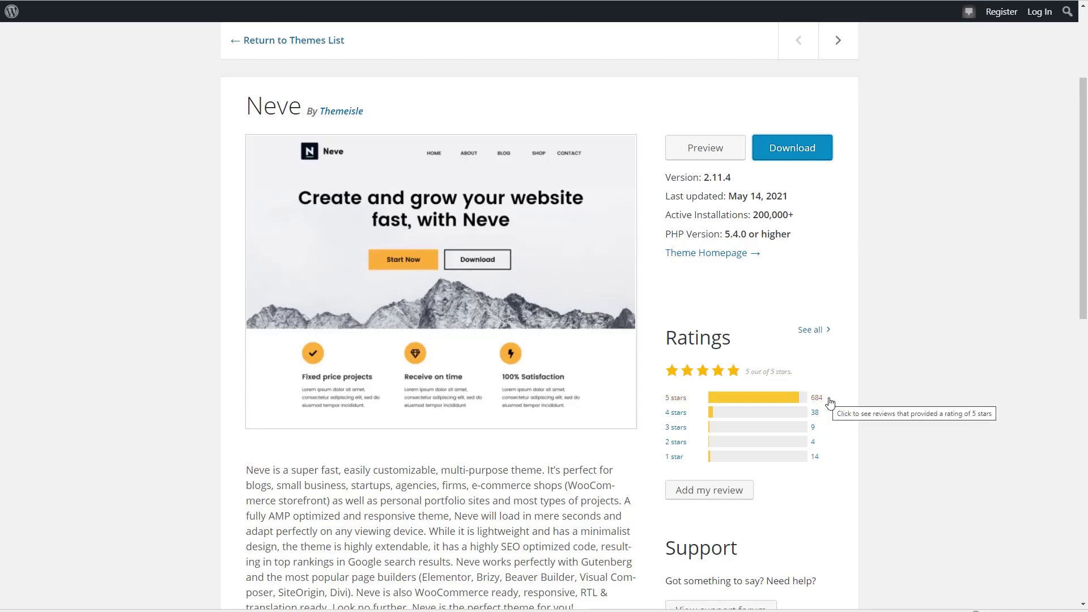
scroll(831, 400, "down", 4)
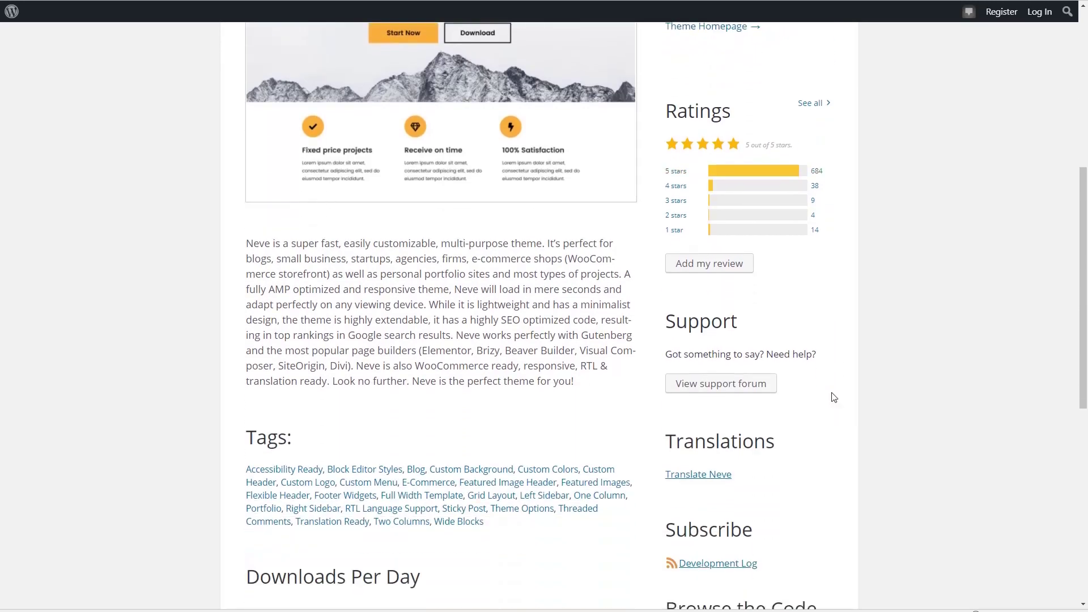
scroll(833, 397, "down", 6)
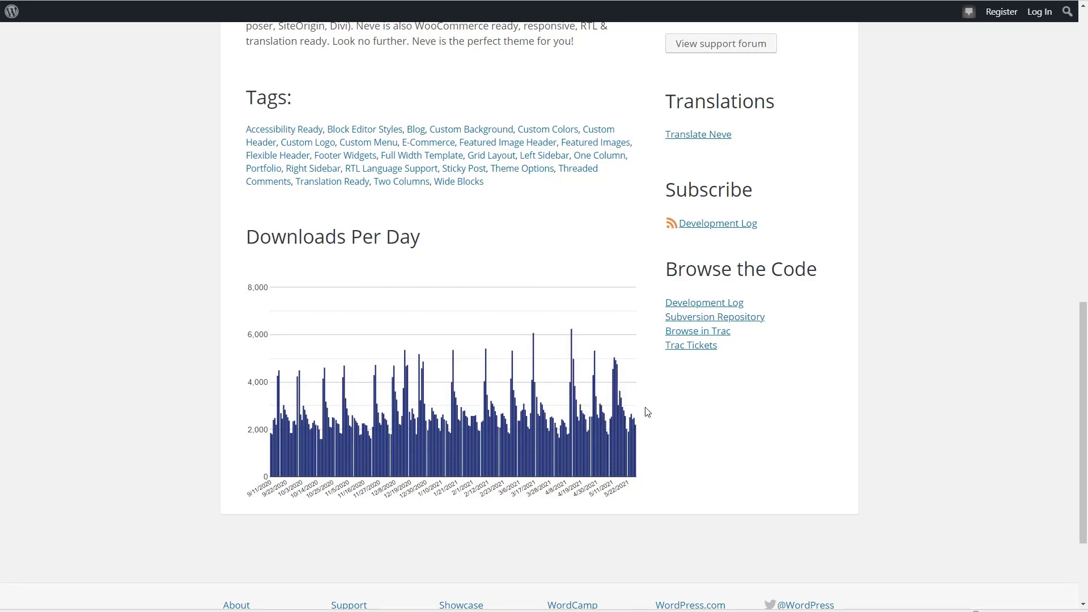
scroll(861, 240, "up", 10)
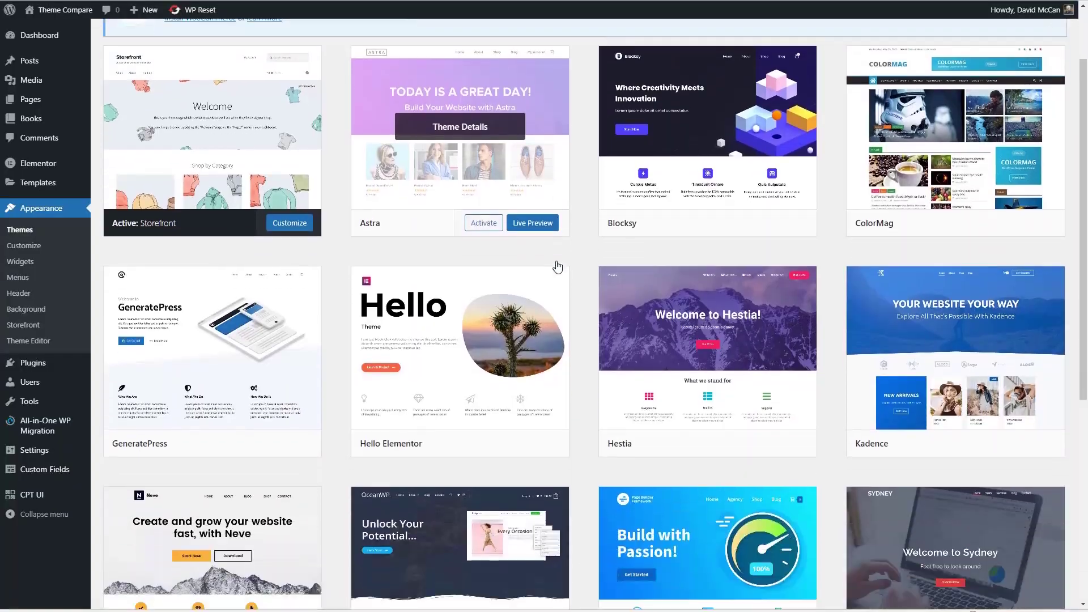
scroll(240, 469, "down", 3)
Step: Activate Neve and go from its Neve Options welcome page to the Starter Sites library
left_click(241, 469)
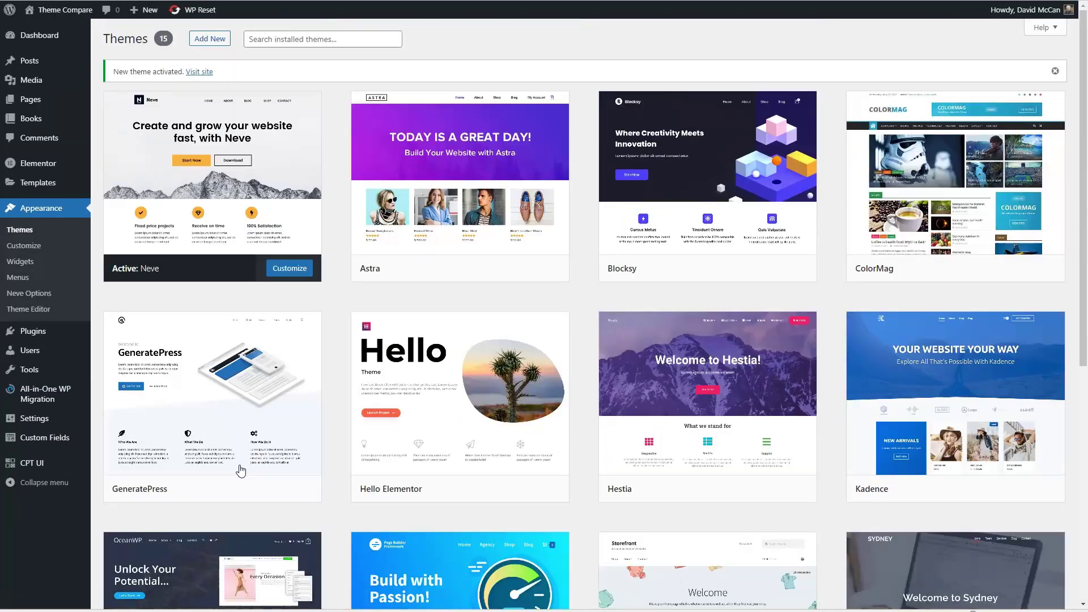
left_click(43, 293)
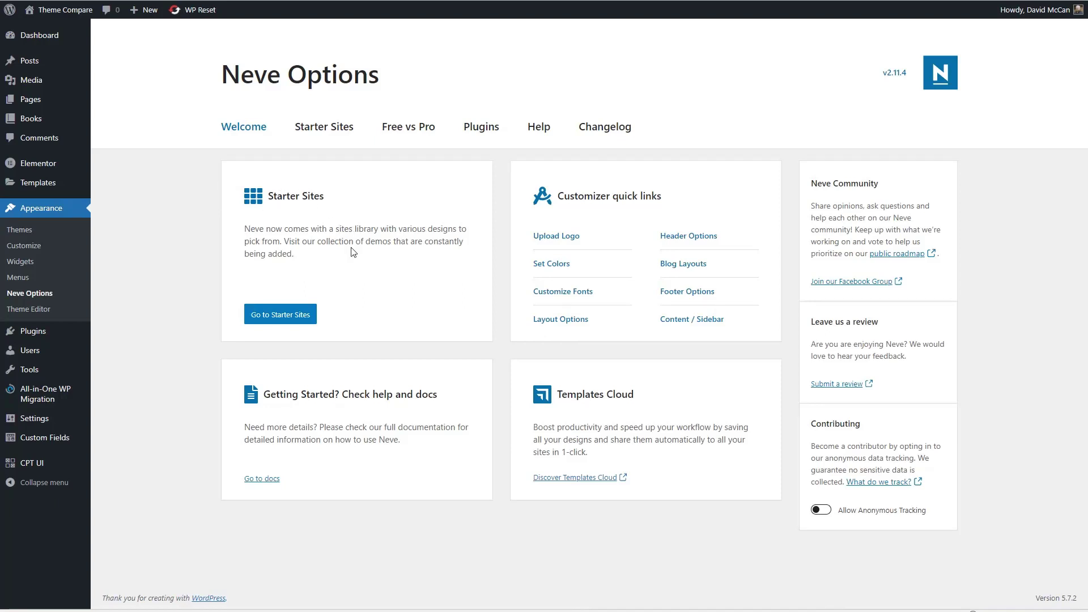
left_click(278, 317)
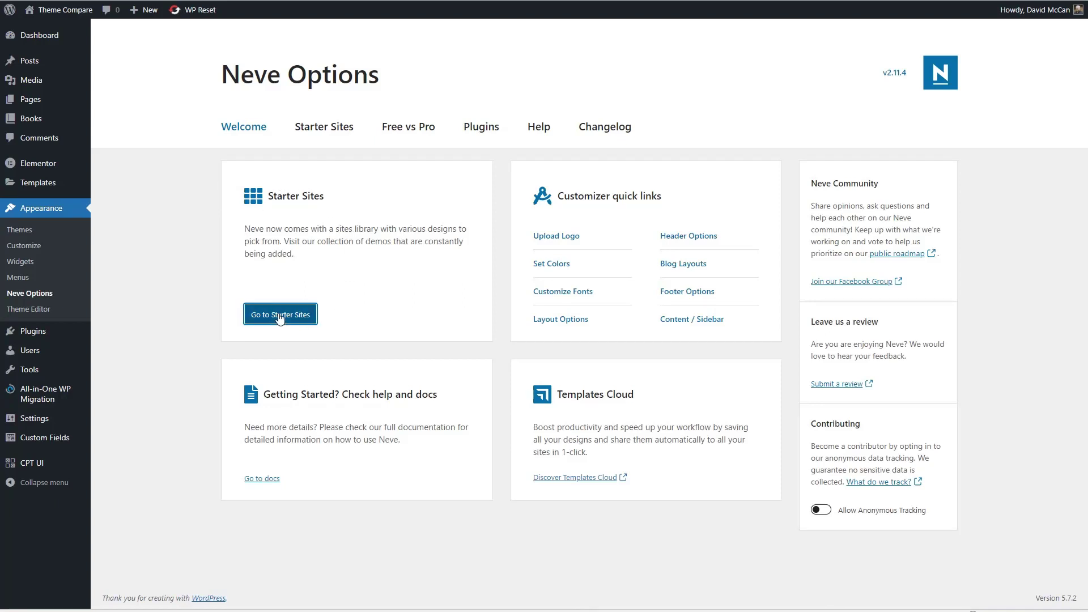
left_click(580, 277)
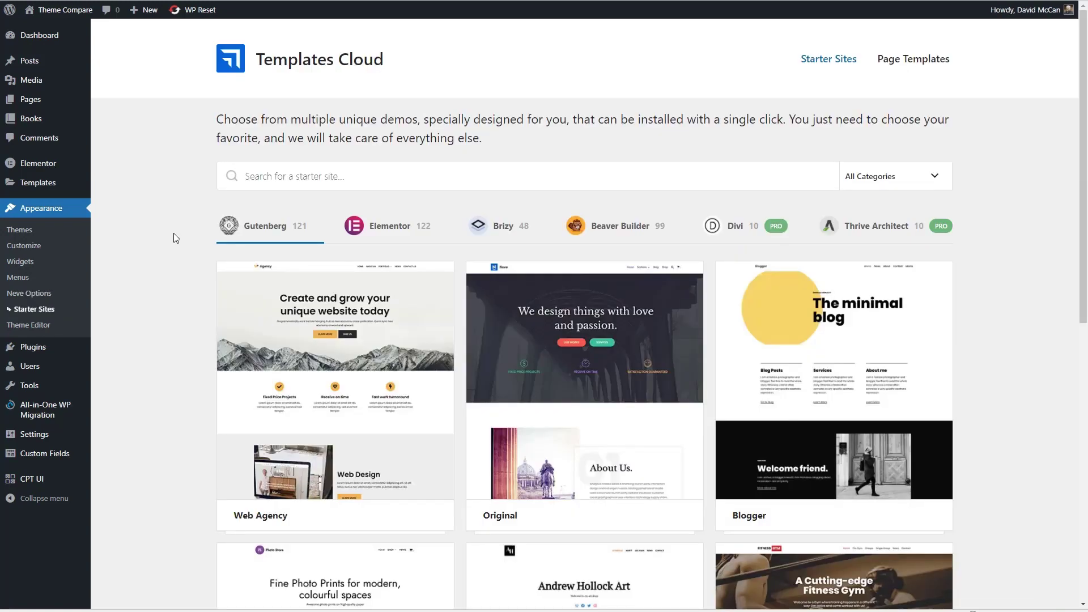
Step: Browse the Neve Starter Sites grid and bring up the Blogger site's import options
scroll(173, 233, "down", 1)
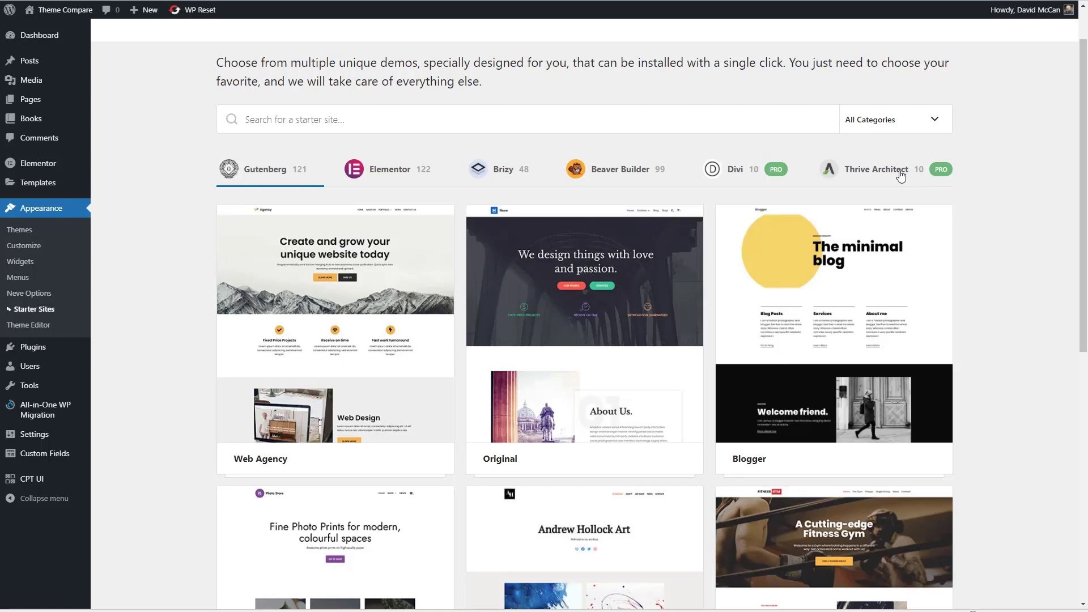
scroll(570, 157, "down", 1)
scroll(569, 158, "down", 1)
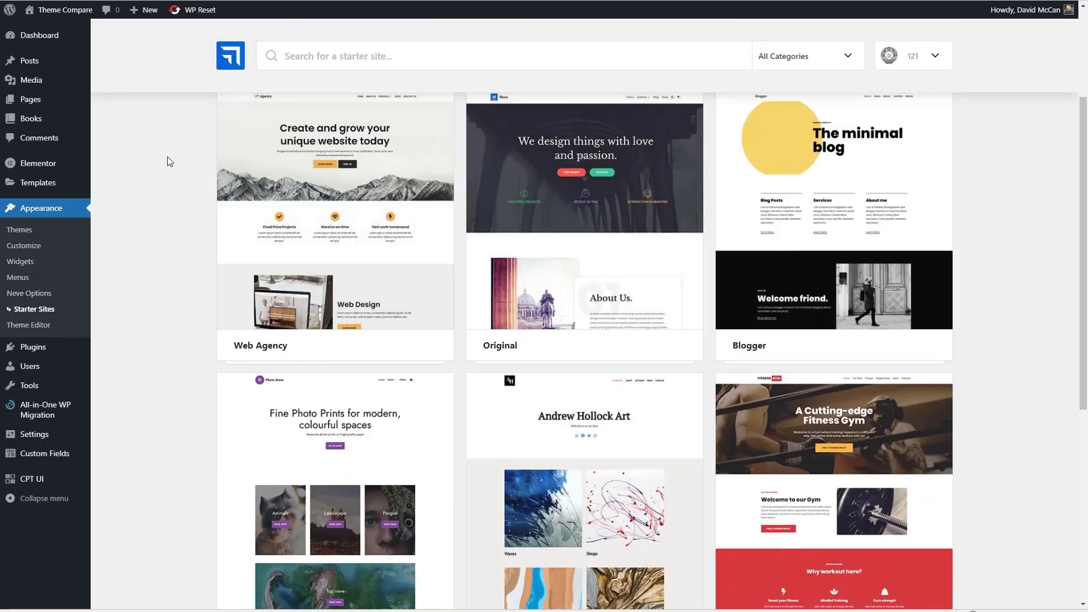
scroll(167, 162, "up", 2)
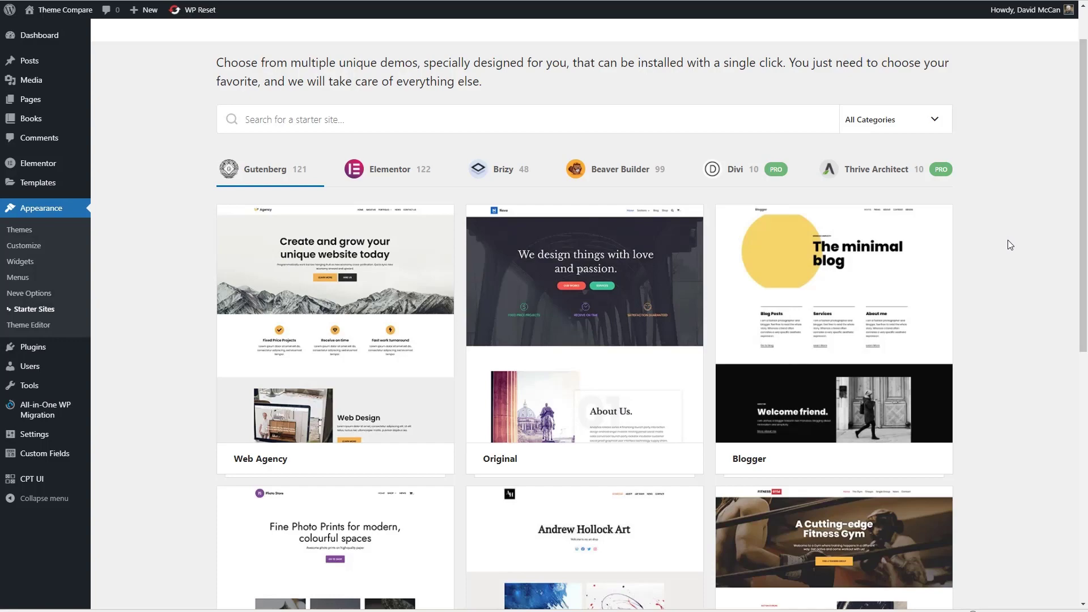
left_click(910, 312)
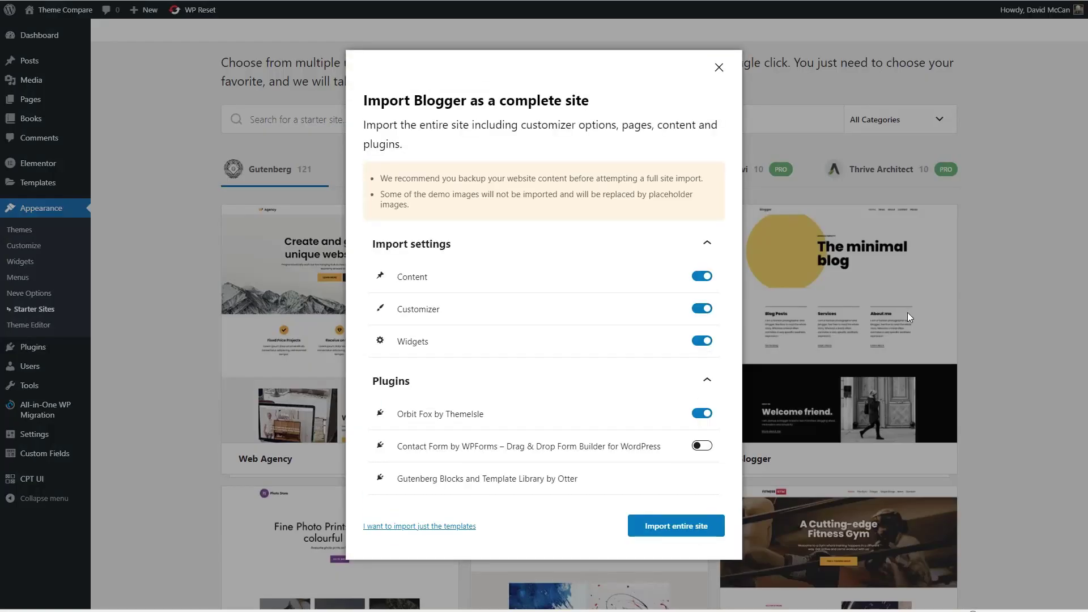
Step: Import the entire Blogger starter site, then view and scroll its new front page
left_click(675, 527)
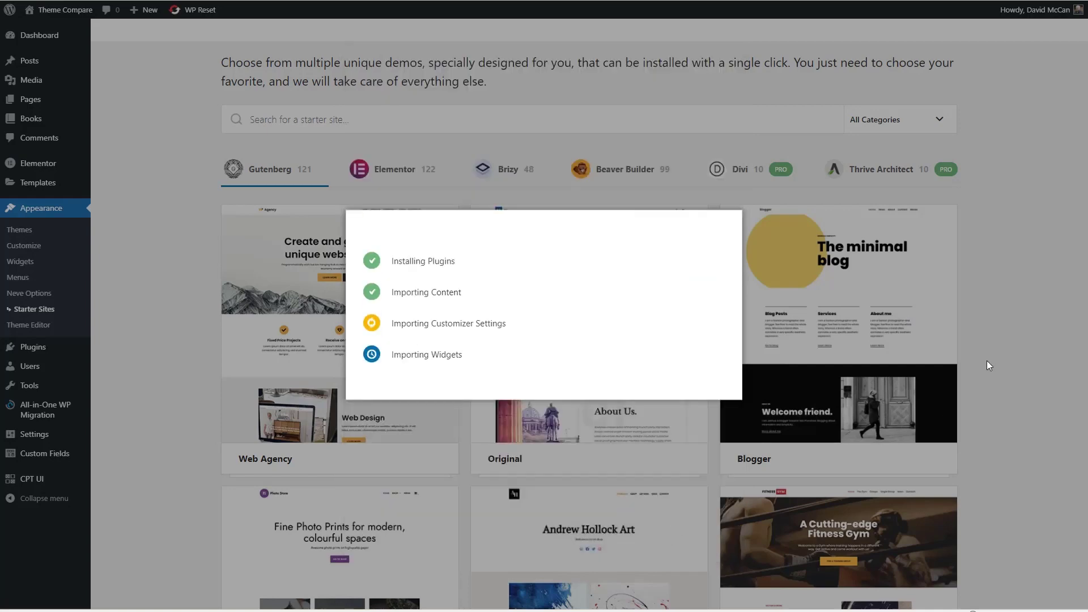
left_click(559, 404)
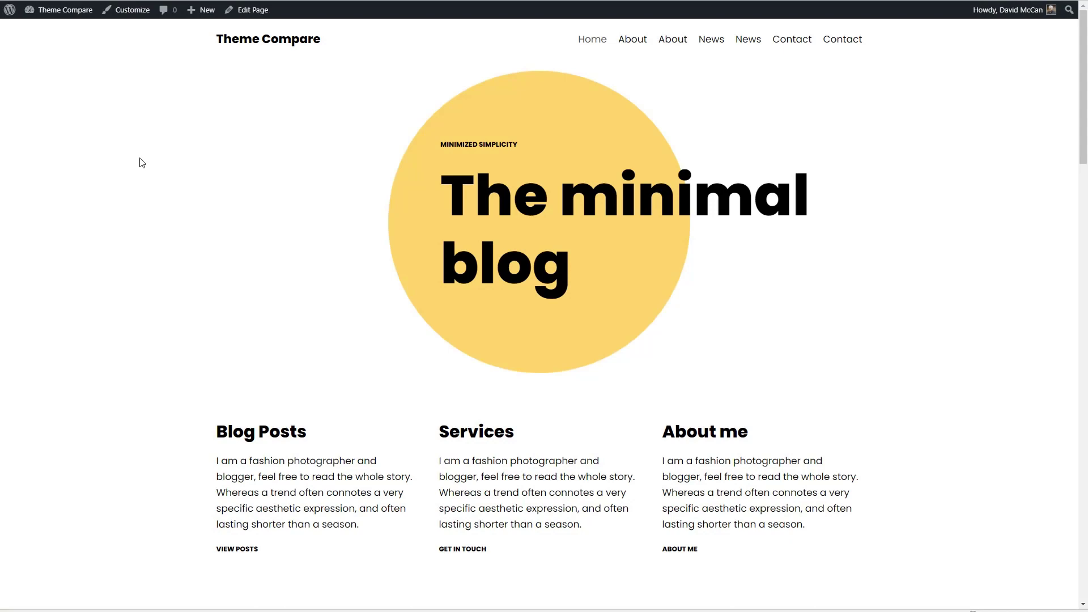
scroll(142, 163, "down", 10)
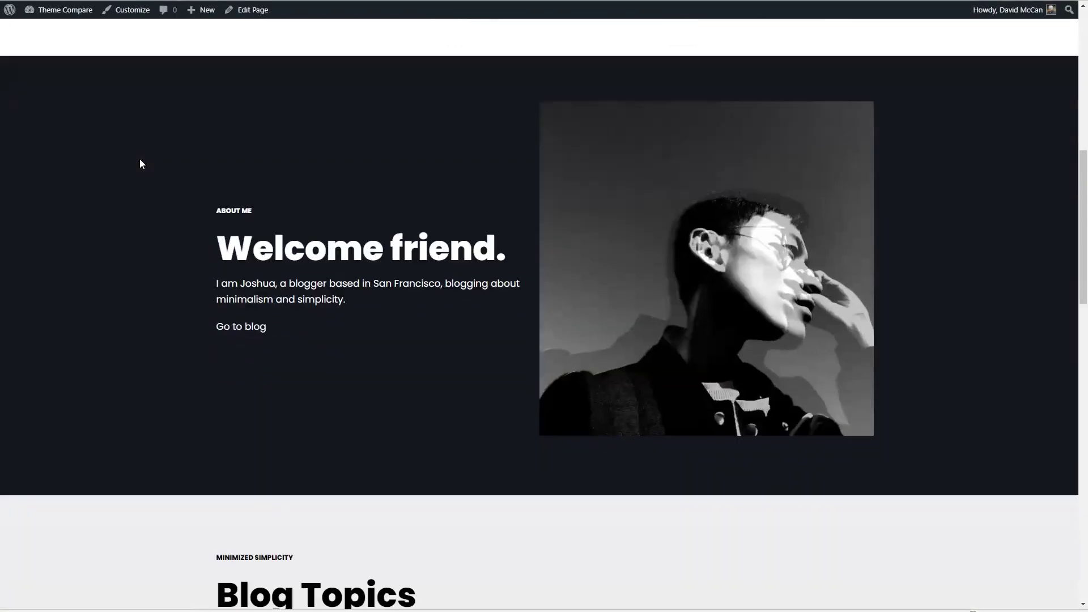
scroll(139, 164, "down", 15)
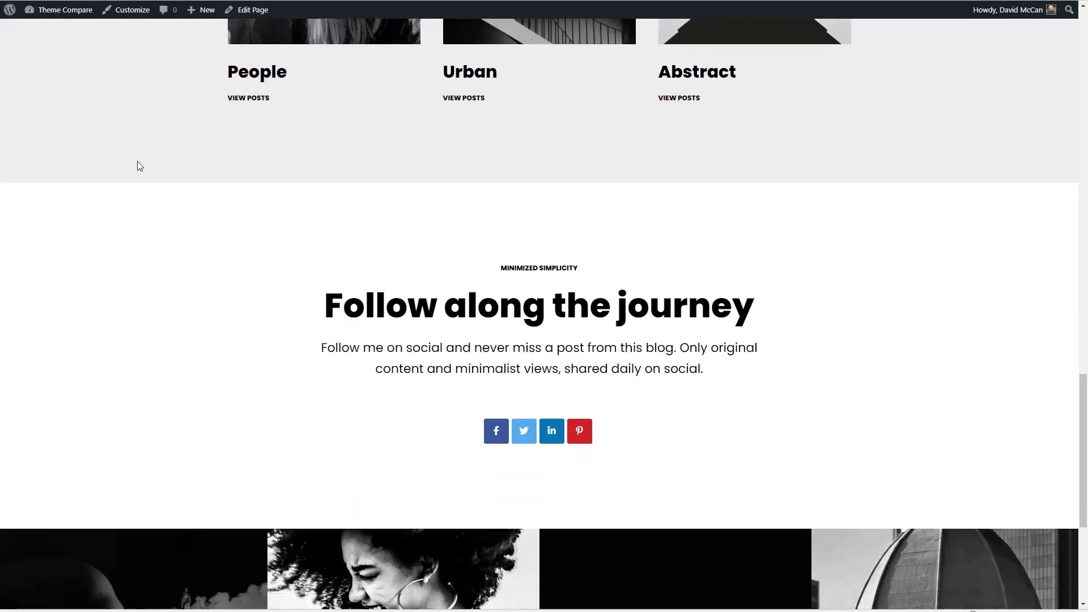
scroll(137, 161, "down", 5)
scroll(137, 161, "up", 11)
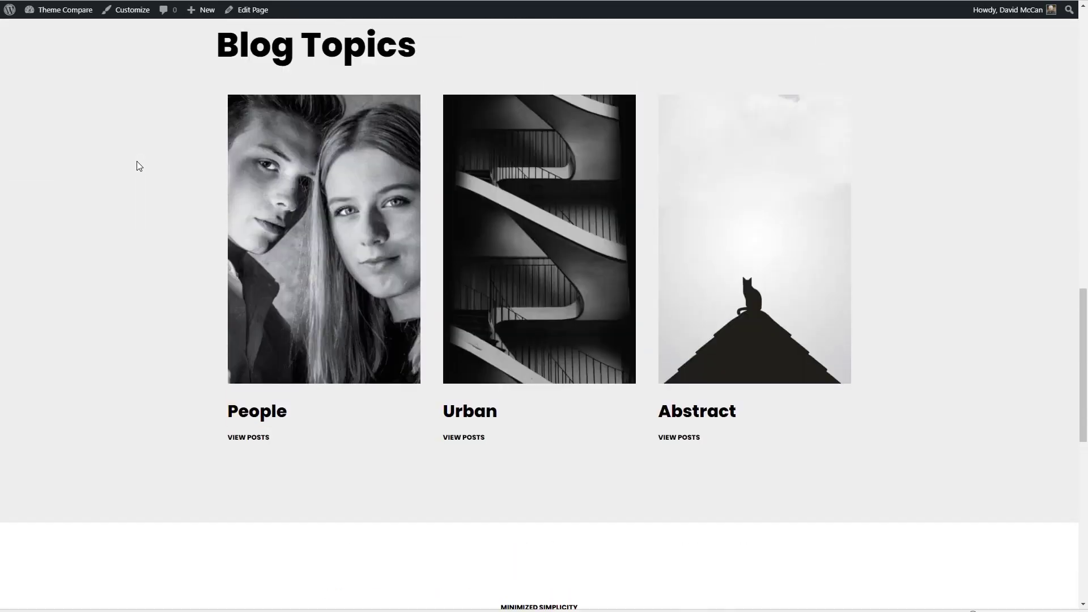
scroll(138, 161, "up", 12)
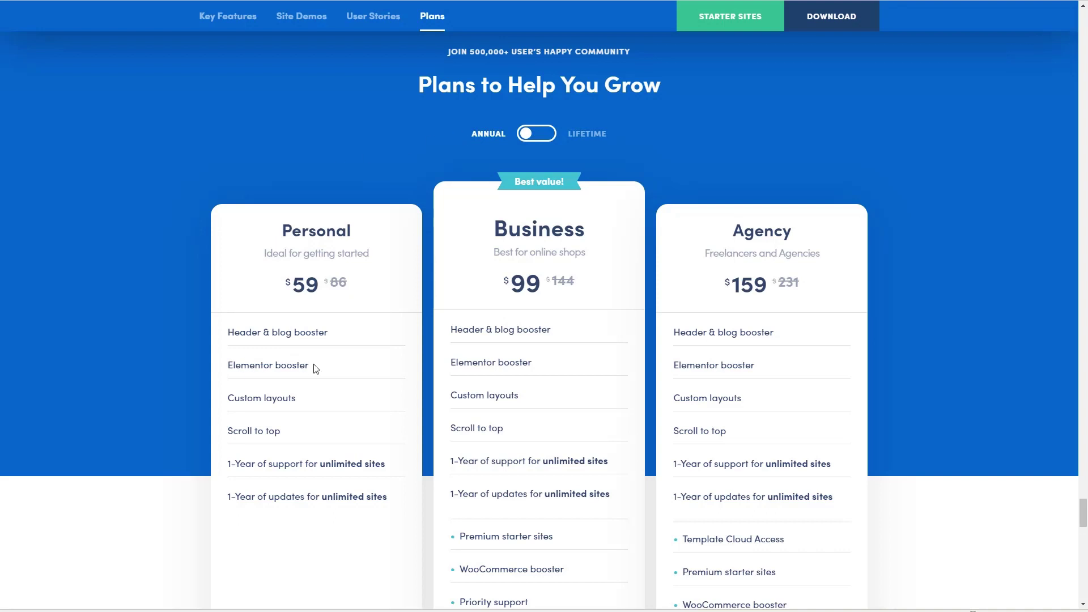
Step: Scroll through ThemeIsle's Personal $59, Business $99 and Agency $159 plan cards
scroll(490, 317, "down", 2)
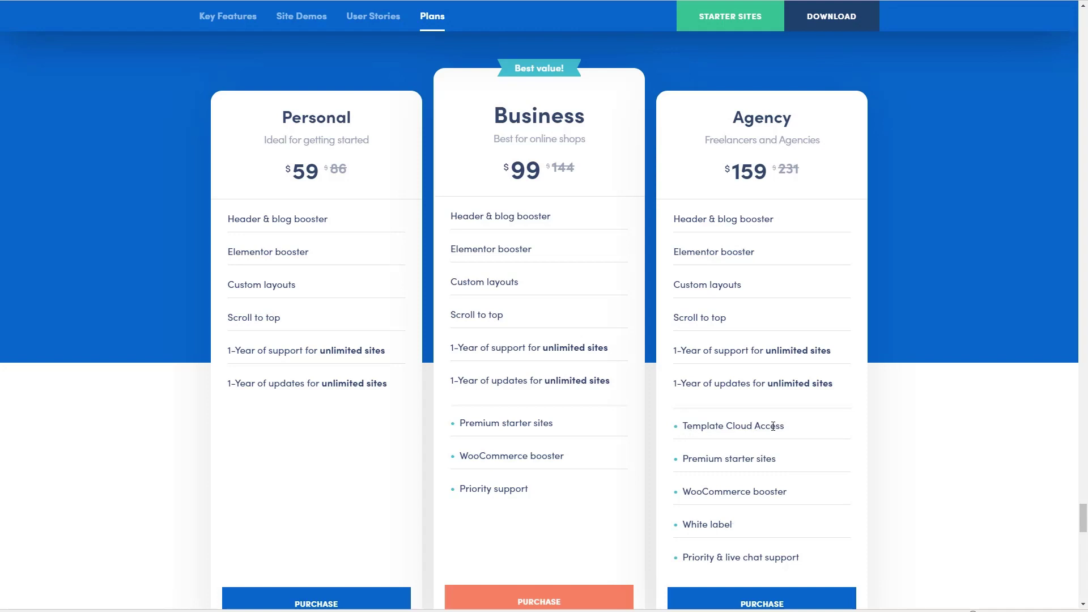
scroll(773, 425, "up", 2)
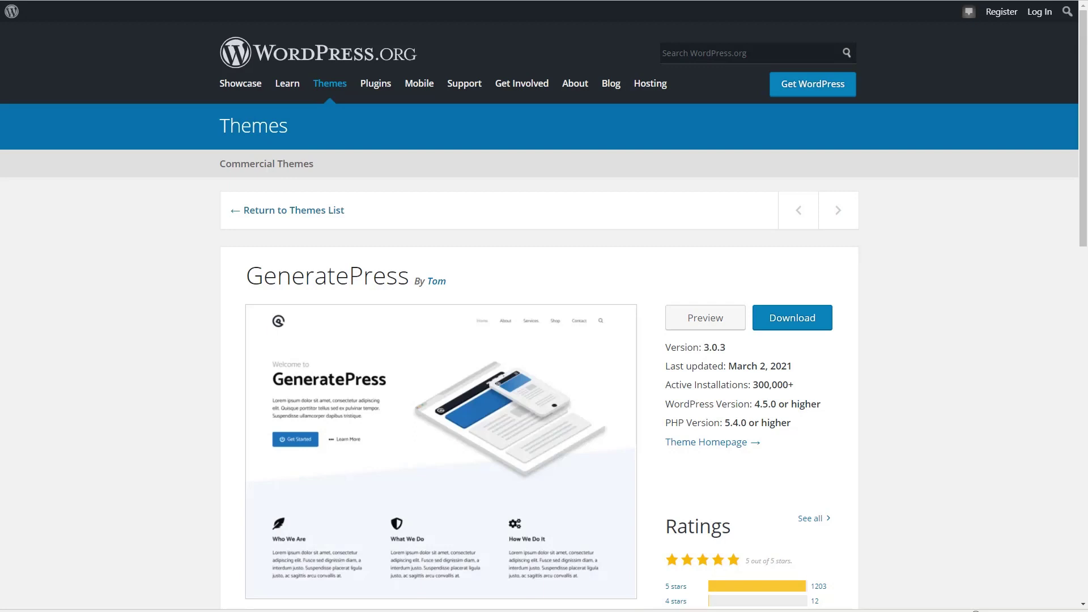
Step: Scroll the GeneratePress listing down to its ratings and Downloads Per Day chart
scroll(878, 250, "down", 3)
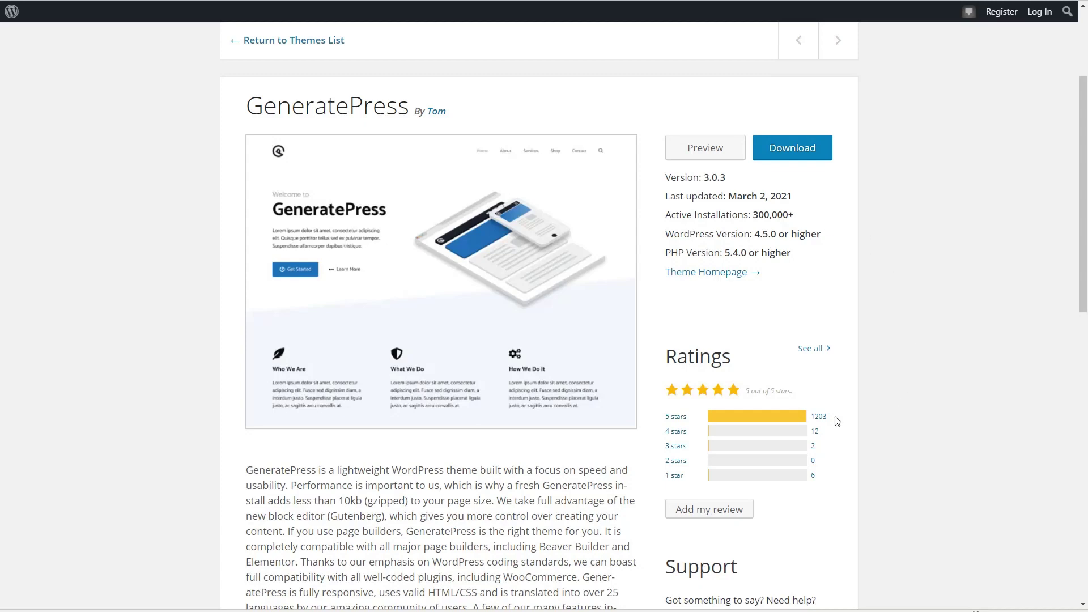
scroll(837, 420, "down", 10)
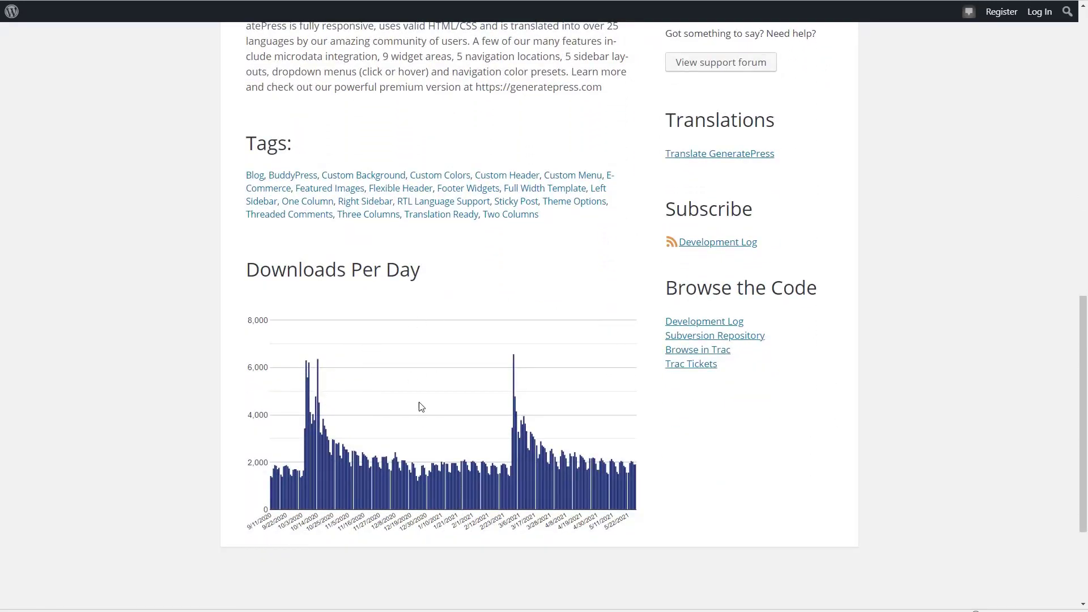
scroll(980, 345, "up", 10)
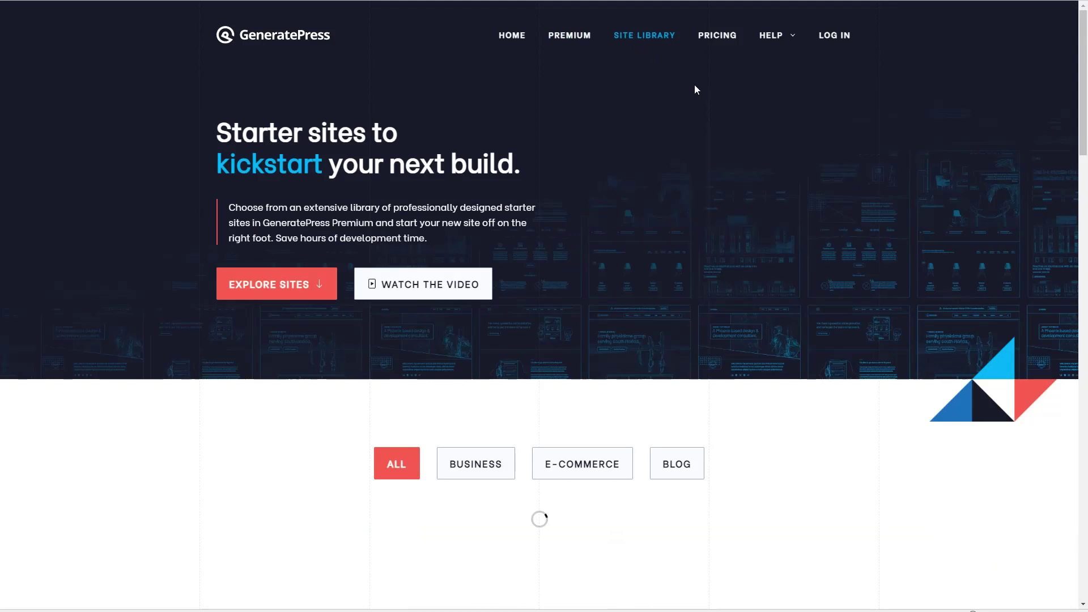
Step: Scroll through the GeneratePress starter sites, including Marketer, Mason, Digital Creative and Branded
scroll(701, 113, "down", 5)
scroll(699, 113, "down", 5)
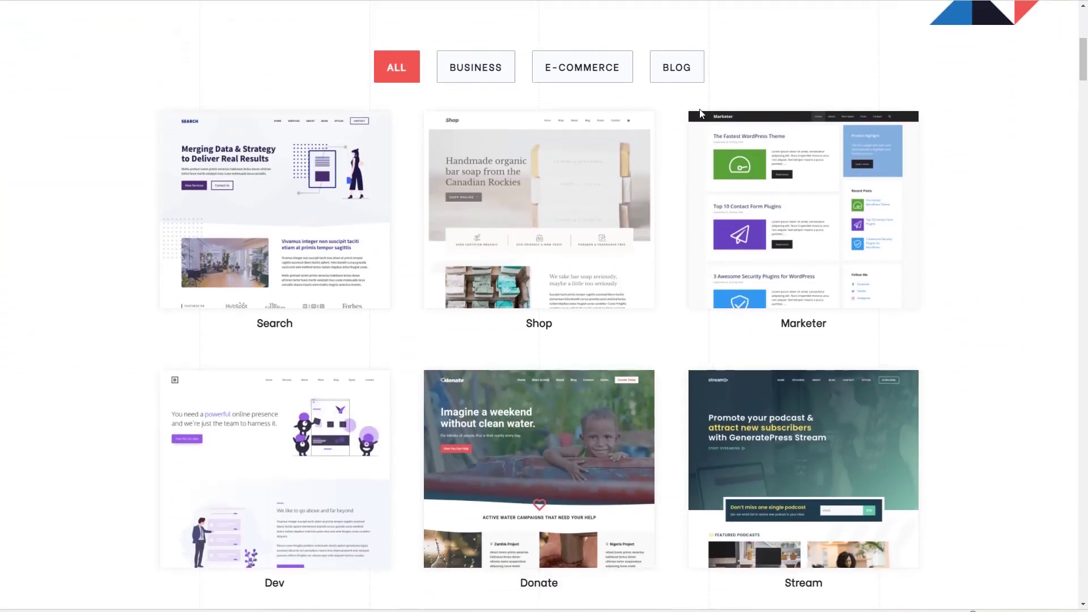
scroll(700, 113, "down", 1)
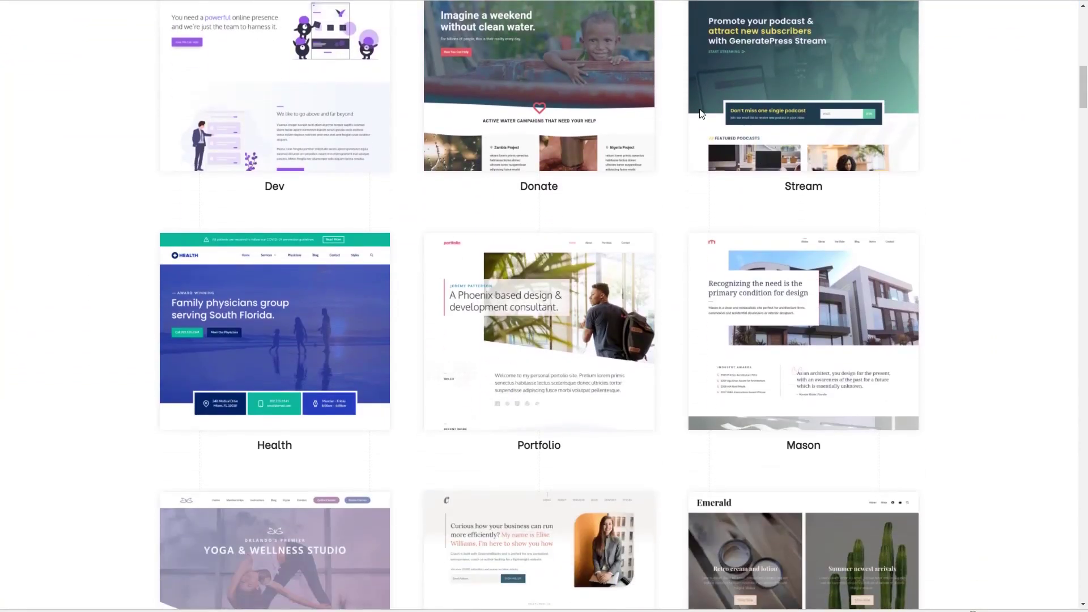
scroll(699, 113, "down", 6)
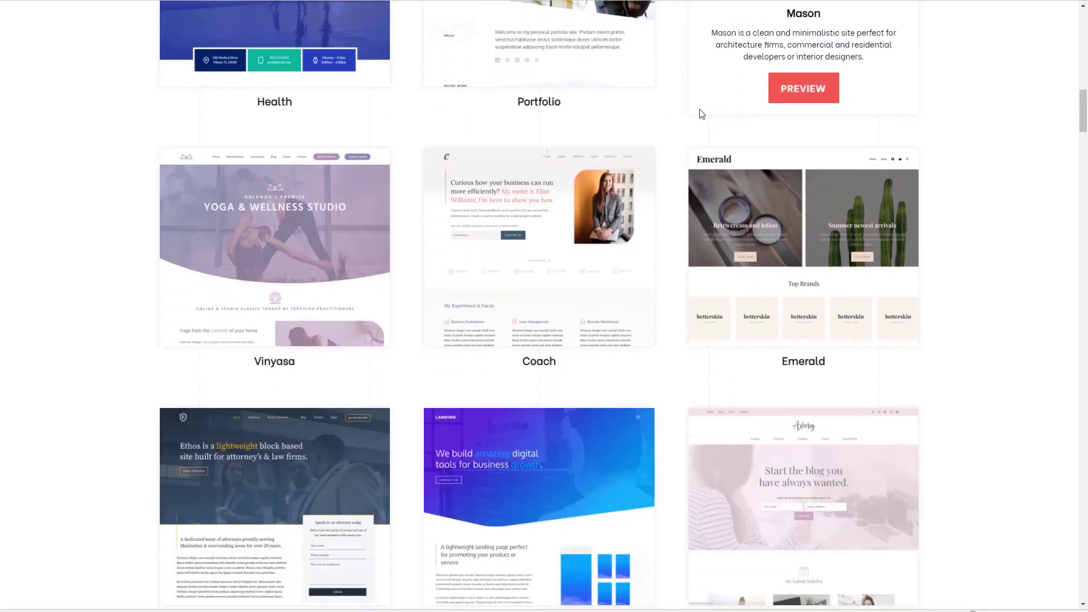
scroll(702, 113, "down", 9)
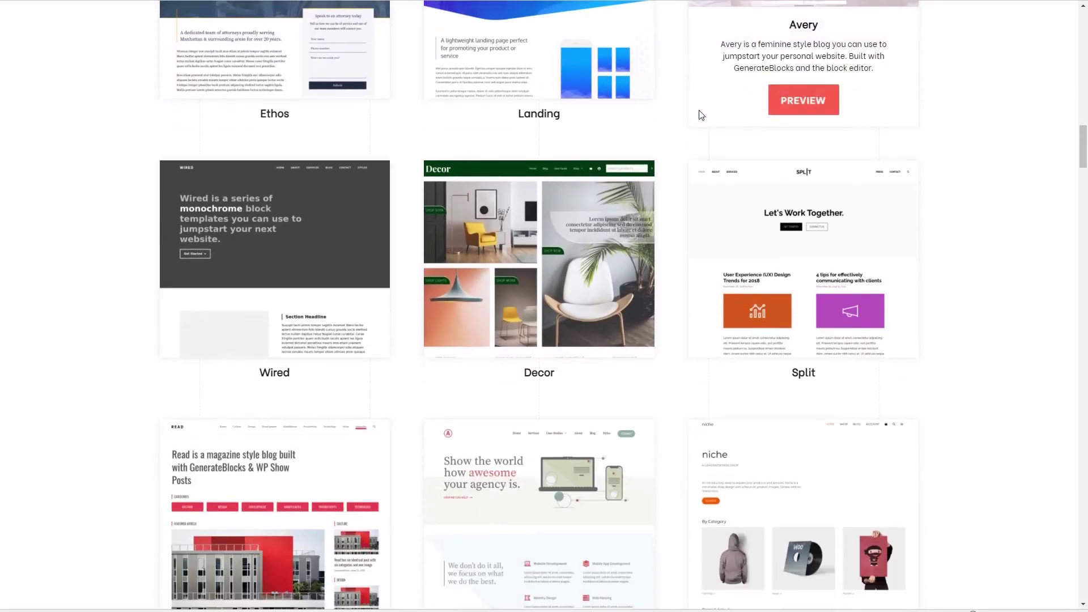
scroll(701, 115, "down", 14)
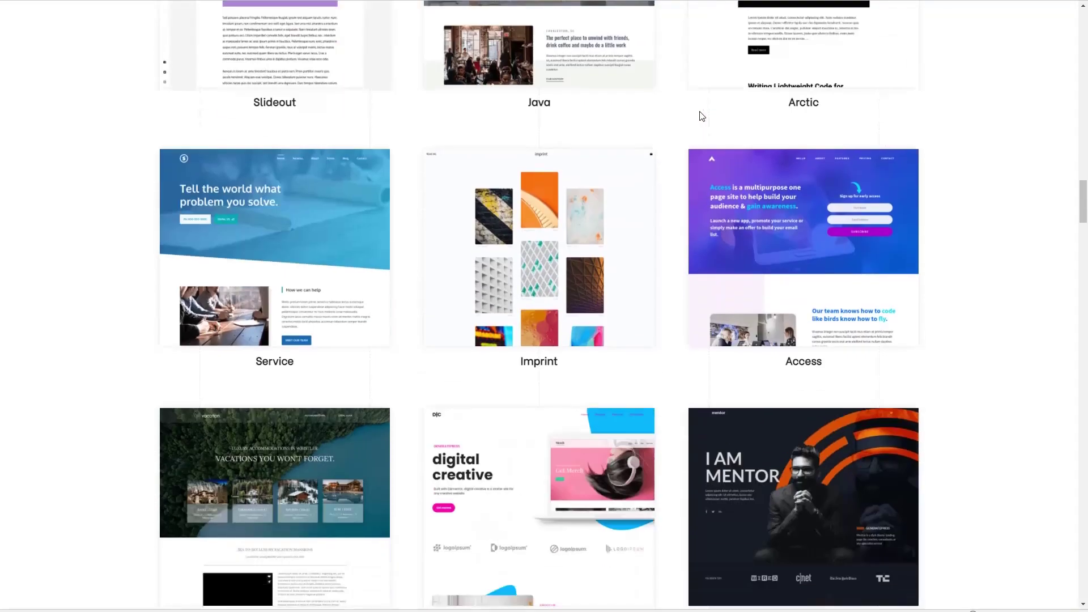
scroll(1057, 185, "down", 7)
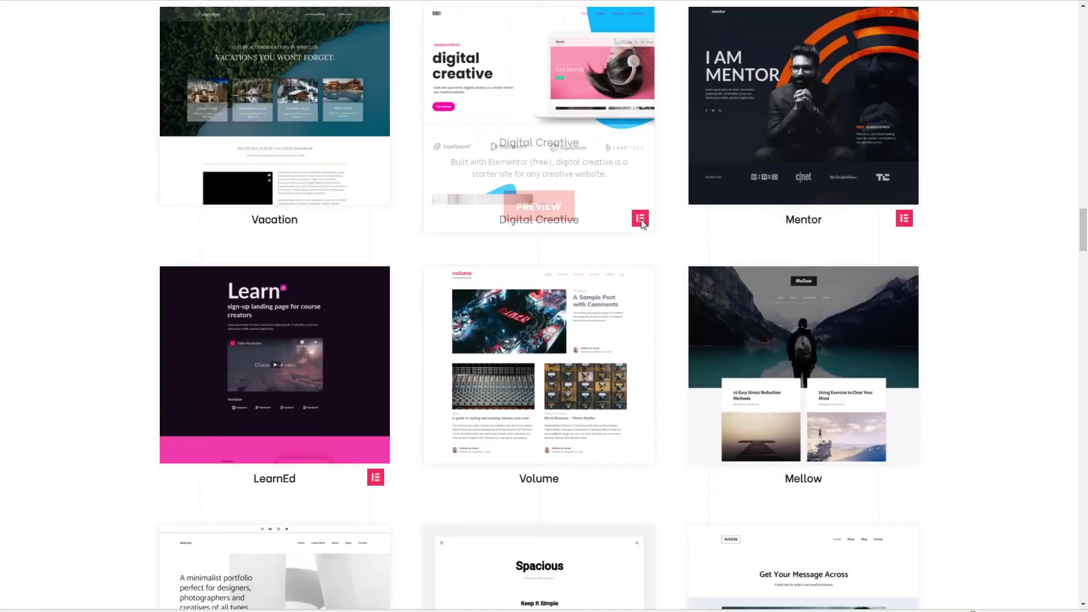
scroll(952, 212, "down", 9)
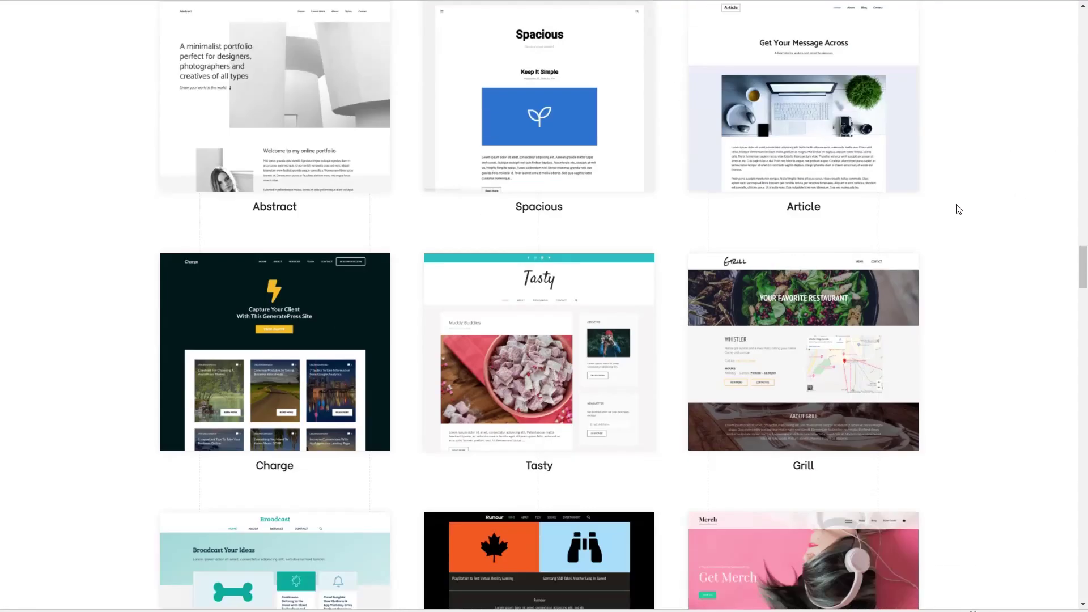
scroll(958, 210, "down", 16)
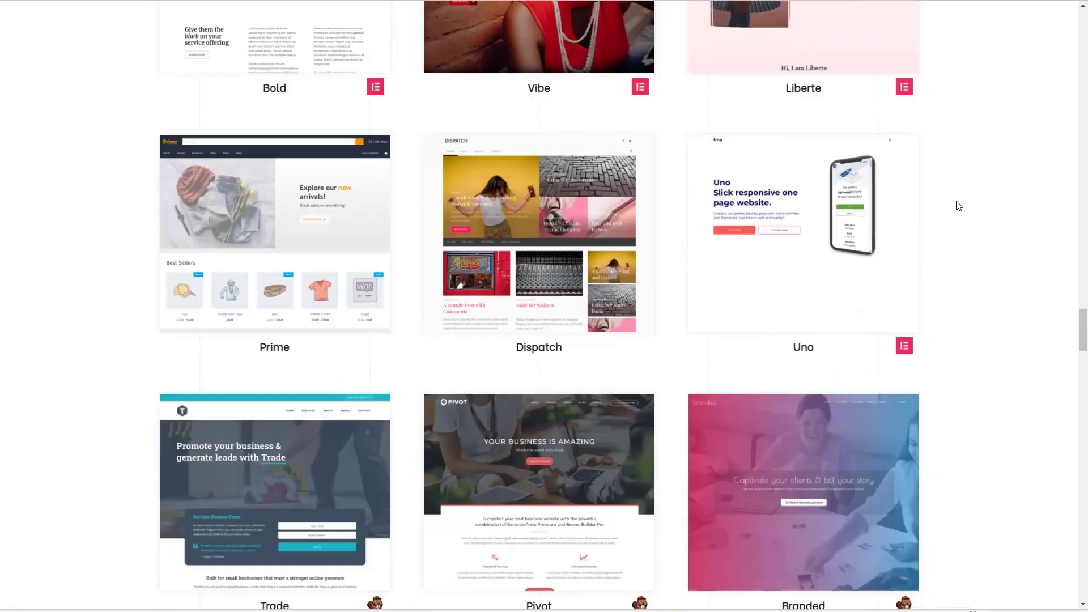
scroll(957, 205, "down", 7)
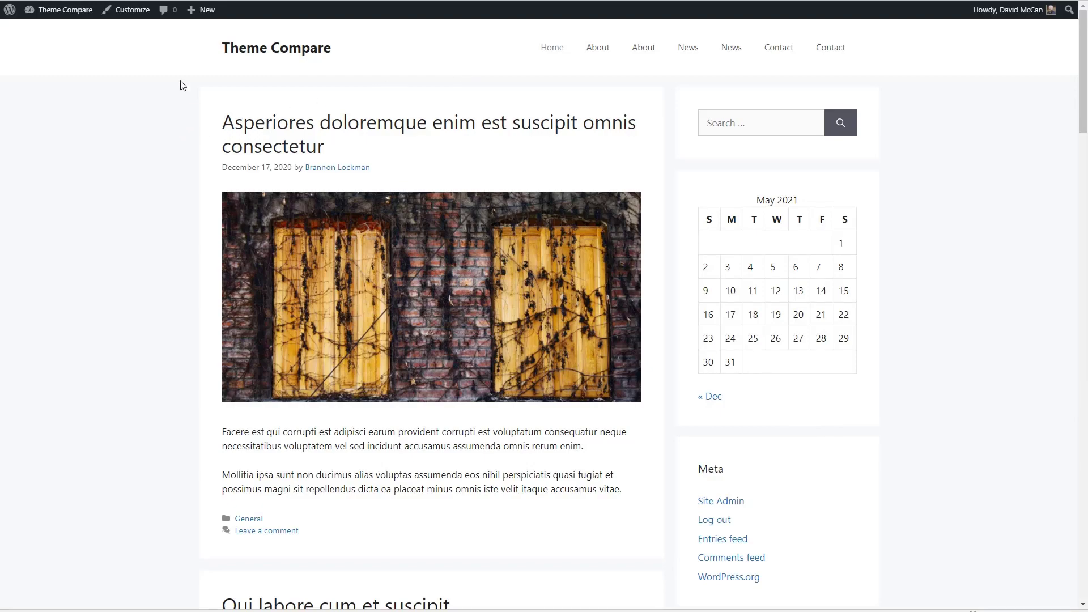
Step: Scroll through the site's front end as styled by GeneratePress
scroll(141, 129, "down", 10)
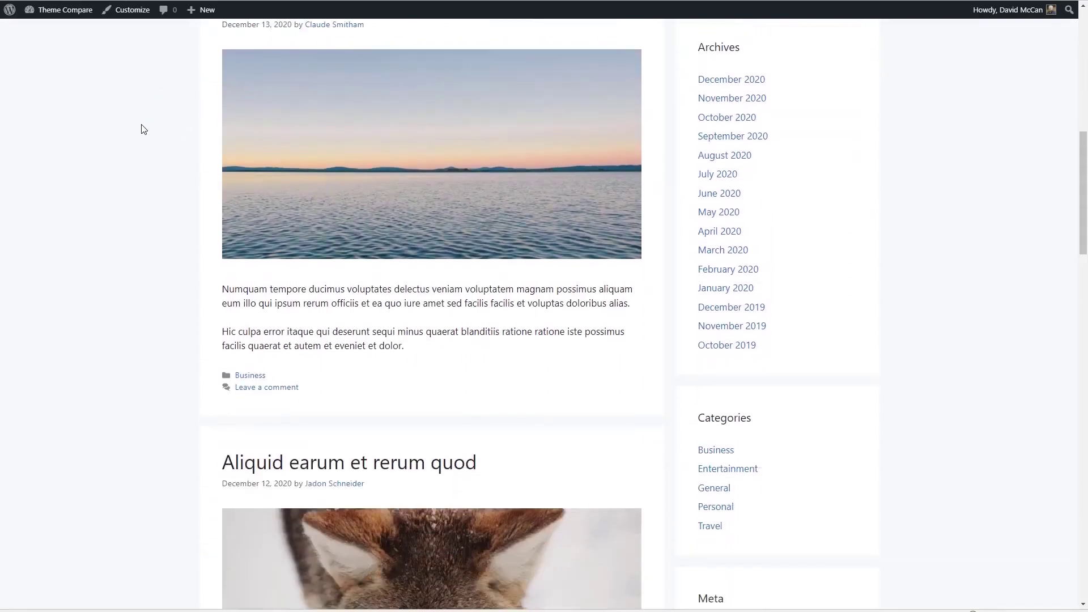
scroll(142, 128, "down", 6)
scroll(143, 128, "up", 10)
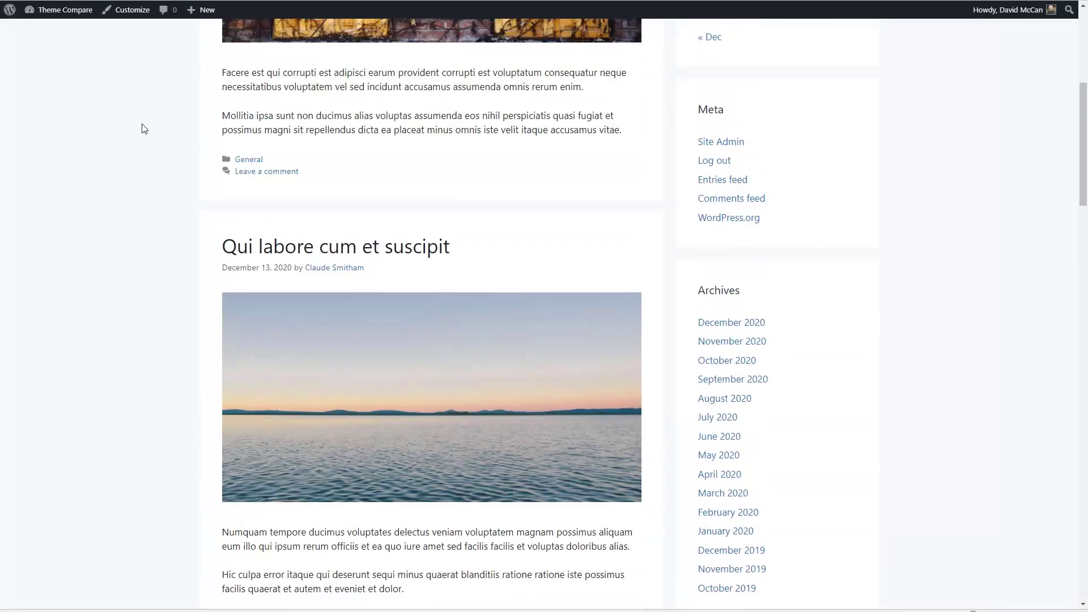
scroll(143, 129, "up", 6)
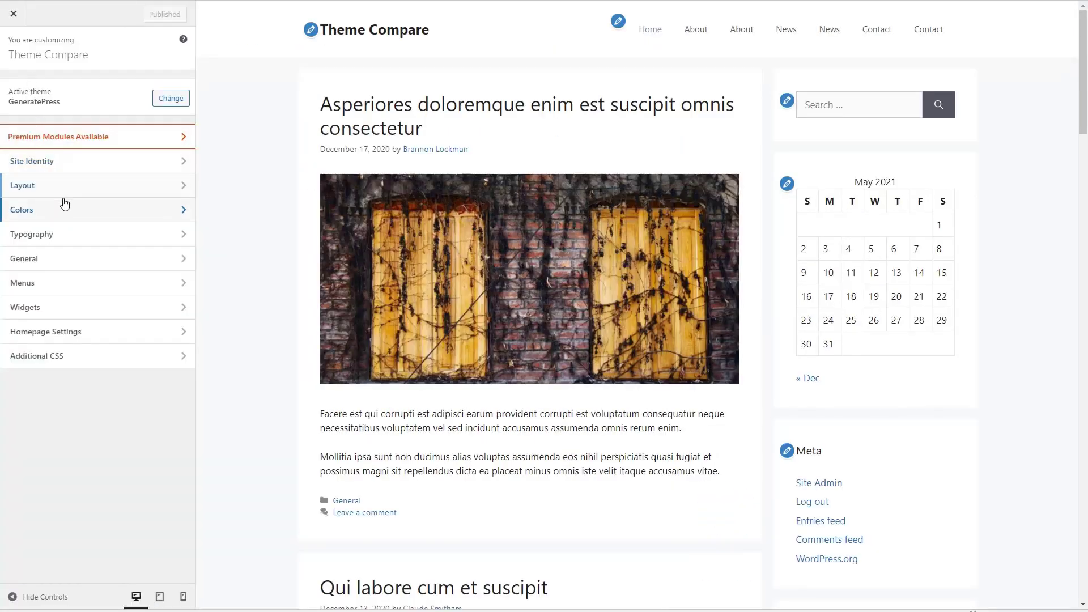
Step: Browse the customizer's Layout settings for Container, Header and the Header Presets
left_click(68, 190)
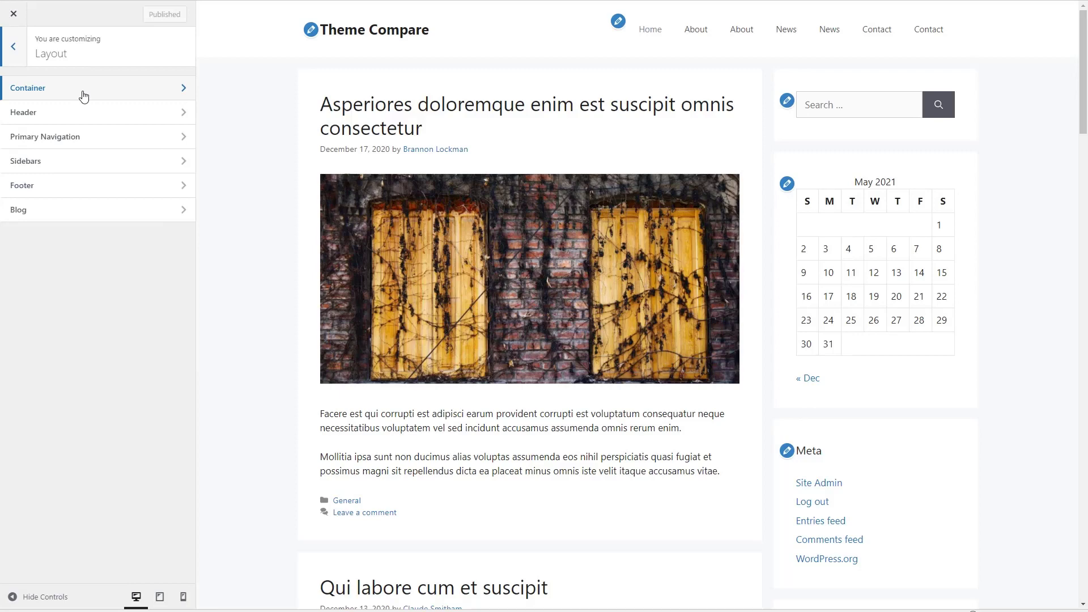
left_click(84, 96)
left_click(13, 47)
left_click(39, 116)
left_click(58, 102)
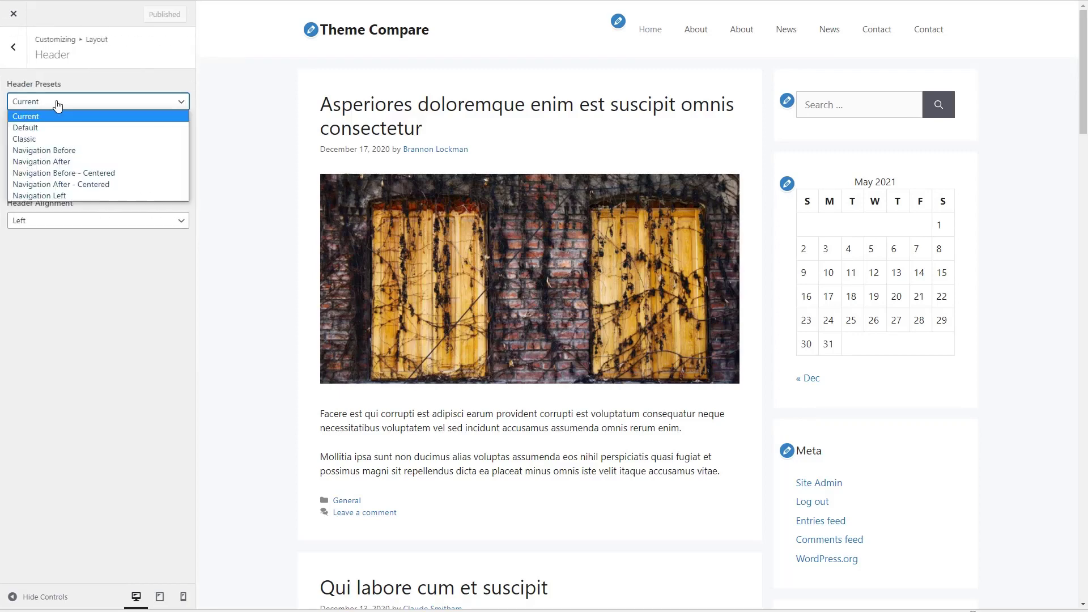
left_click(13, 48)
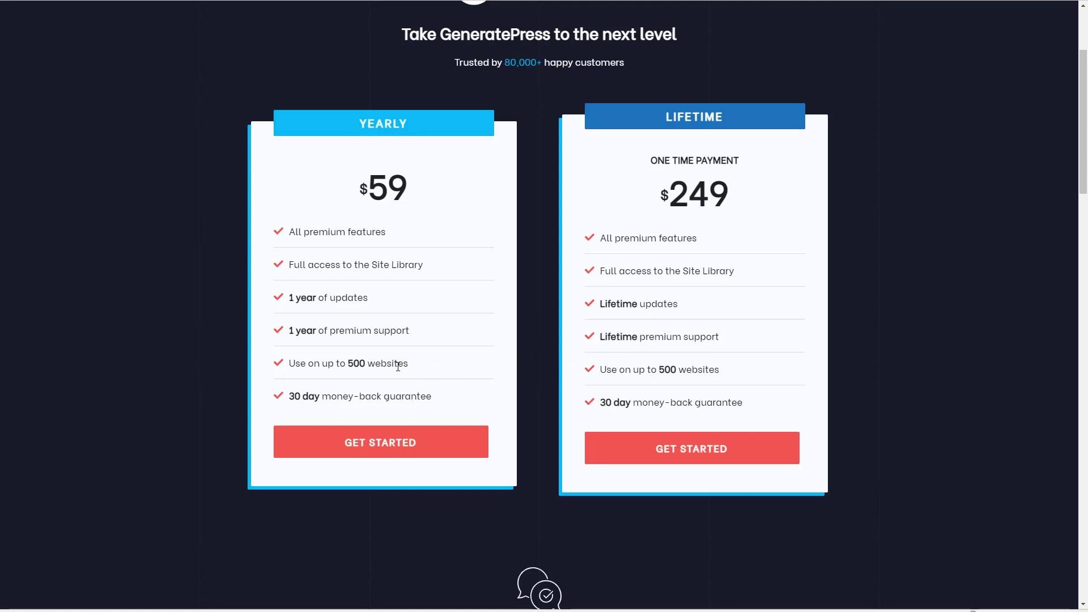
scroll(379, 127, "up", 1)
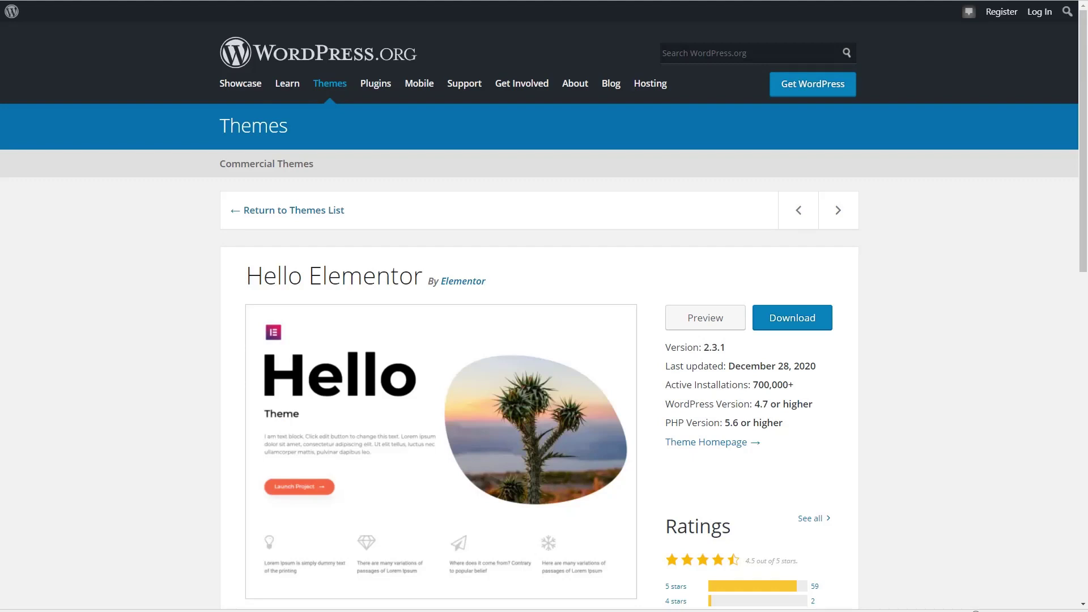
Step: Scroll the Hello Elementor listing down to its Downloads Per Day chart and back up
scroll(921, 360, "down", 3)
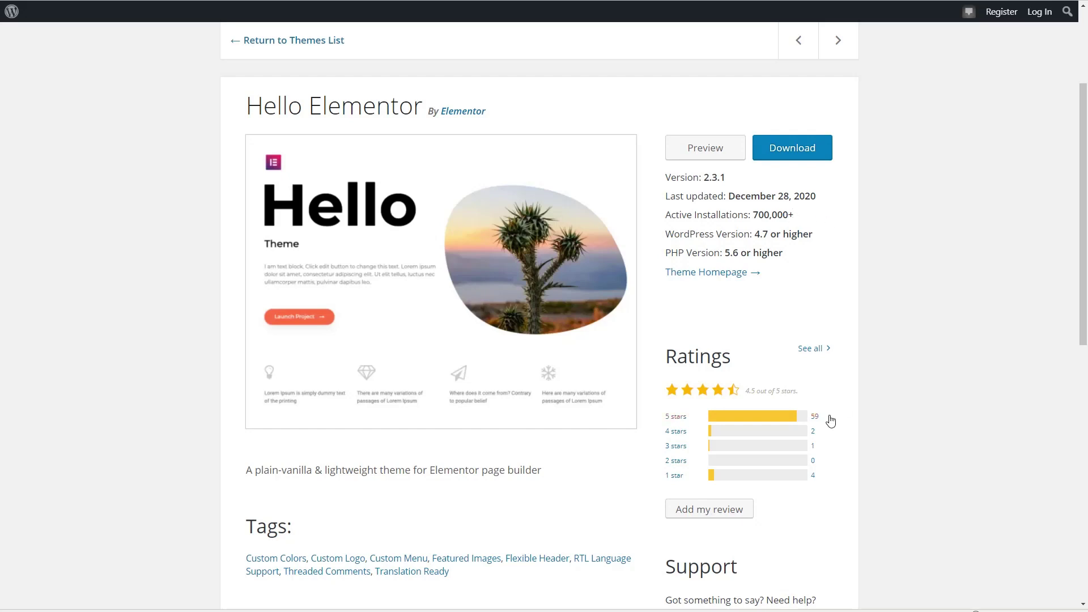
scroll(830, 420, "down", 6)
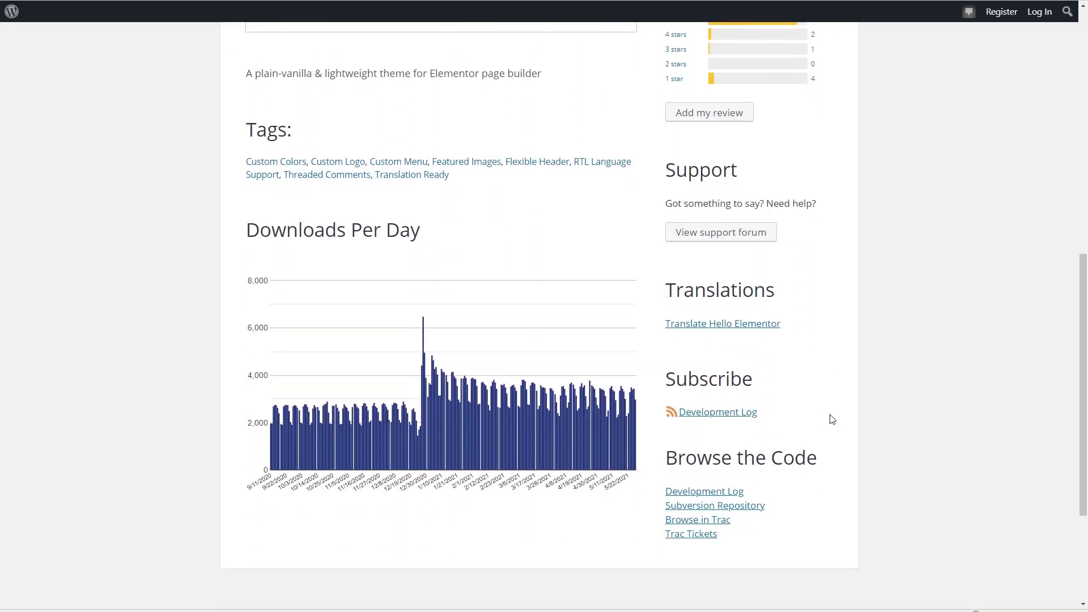
mouse_move(482, 392)
scroll(801, 281, "up", 6)
scroll(800, 280, "up", 1)
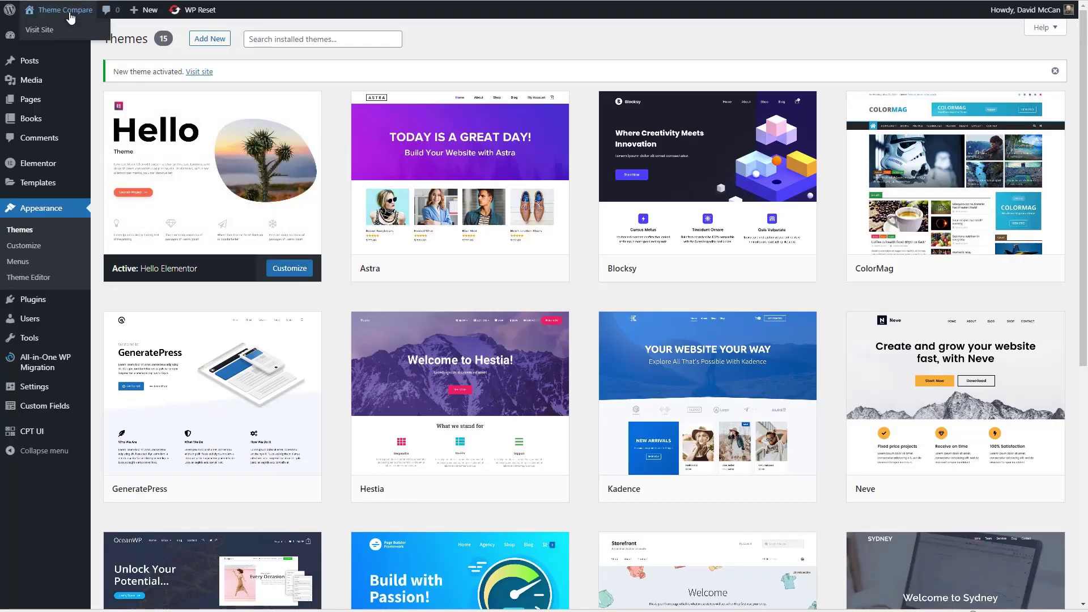
Step: Visit the live site and scroll through the Hello Elementor home page
left_click(68, 13)
scroll(307, 180, "down", 15)
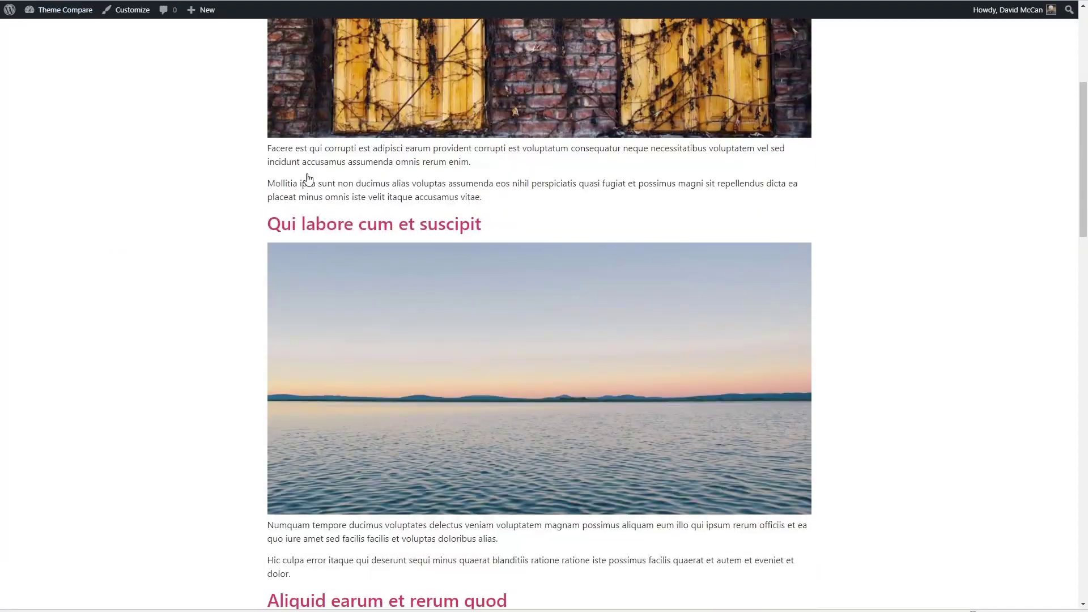
scroll(308, 181, "down", 4)
scroll(305, 180, "up", 19)
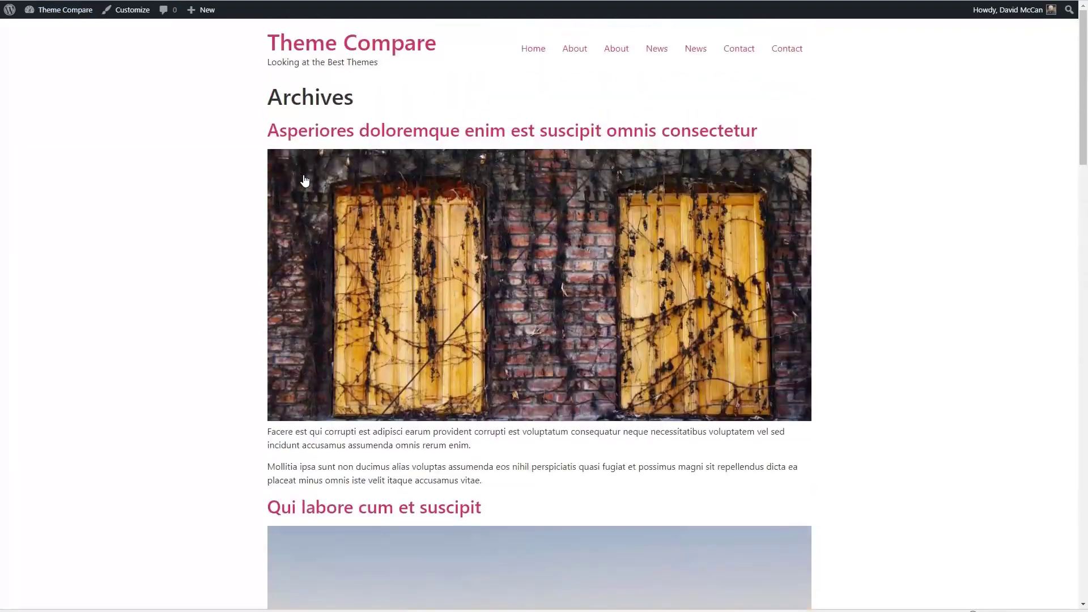
Step: Open the first post and review the Hello Elementor customizer options, then close them
left_click(341, 187)
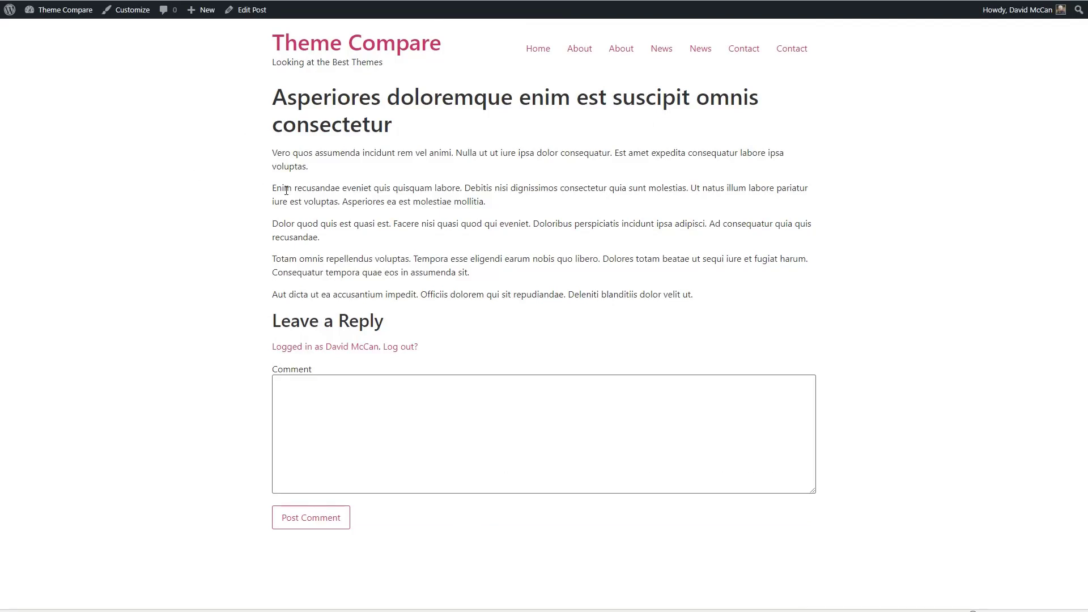
left_click(134, 12)
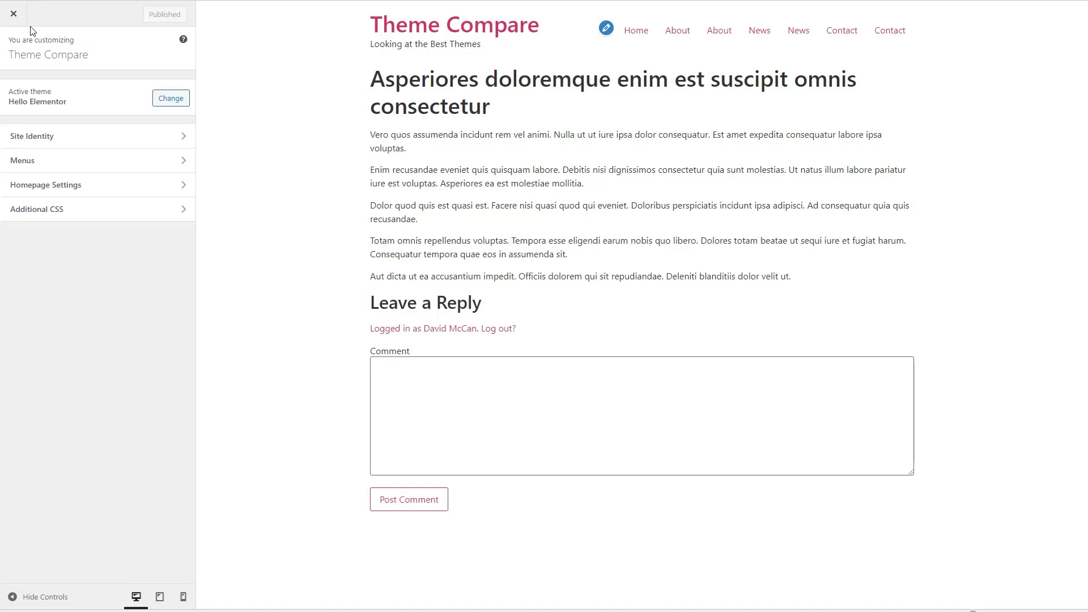
left_click(13, 14)
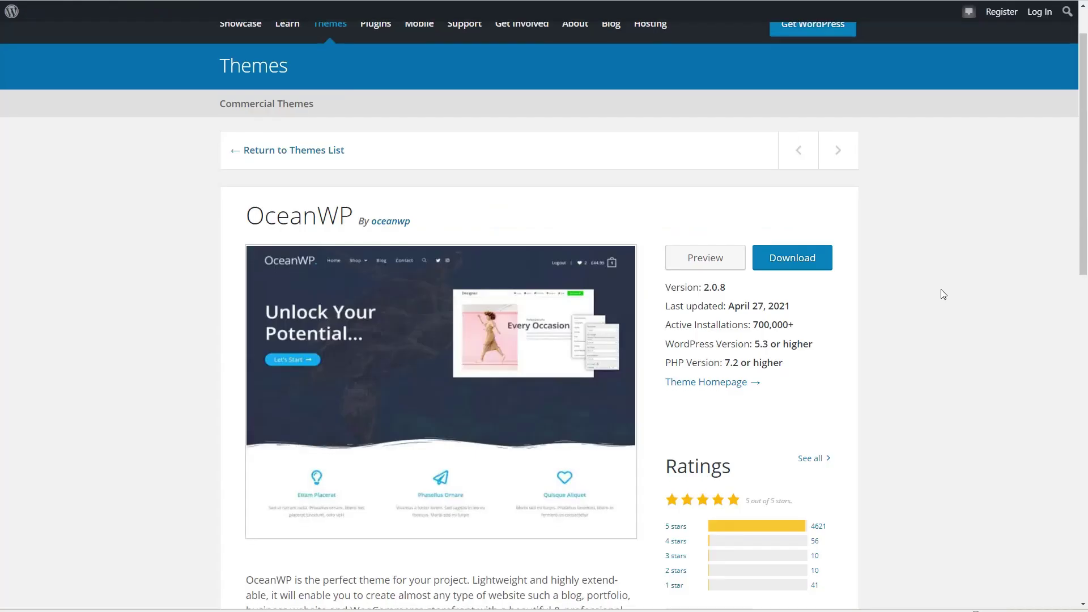
Step: Scroll the OceanWP listing down to its ratings and Downloads Per Day chart
scroll(942, 294, "down", 1)
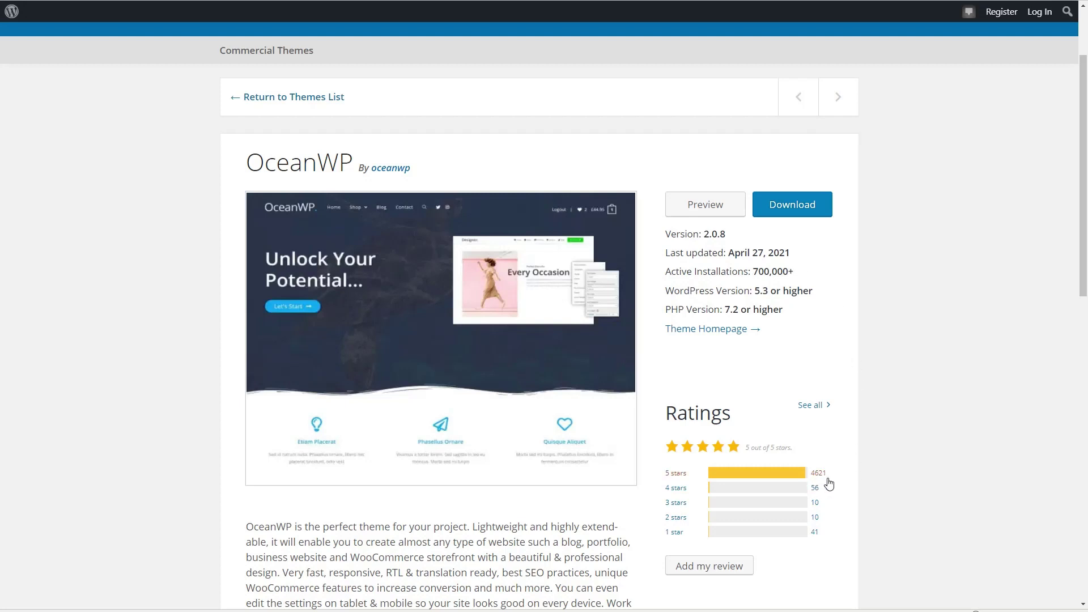
scroll(836, 482, "down", 9)
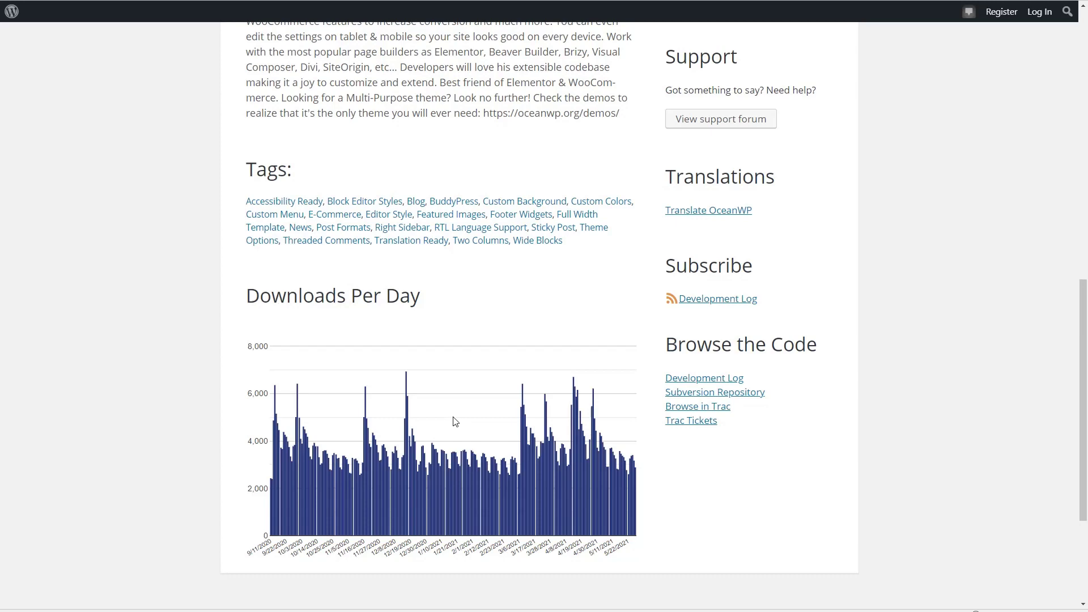
scroll(934, 306, "up", 8)
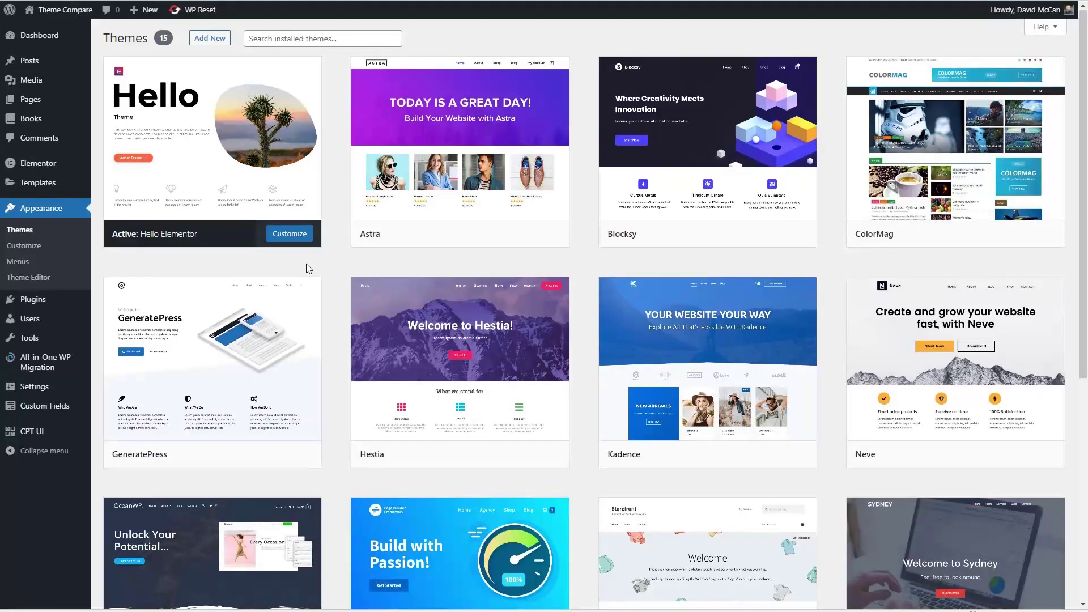
scroll(306, 263, "down", 3)
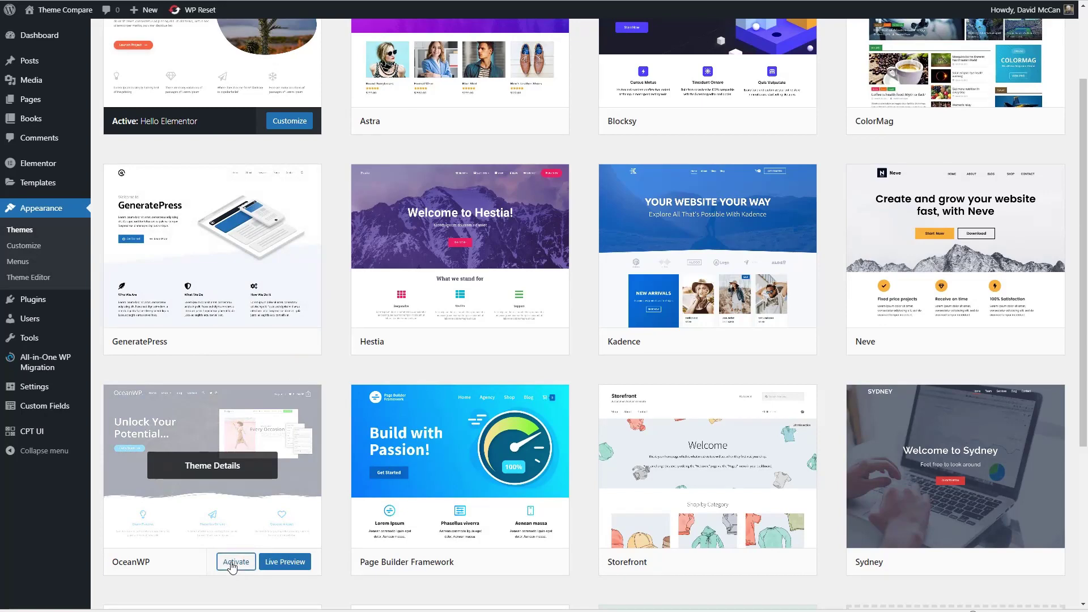
Step: Activate OceanWP, skip the opt-in, and scroll through its Install Demos list
left_click(231, 567)
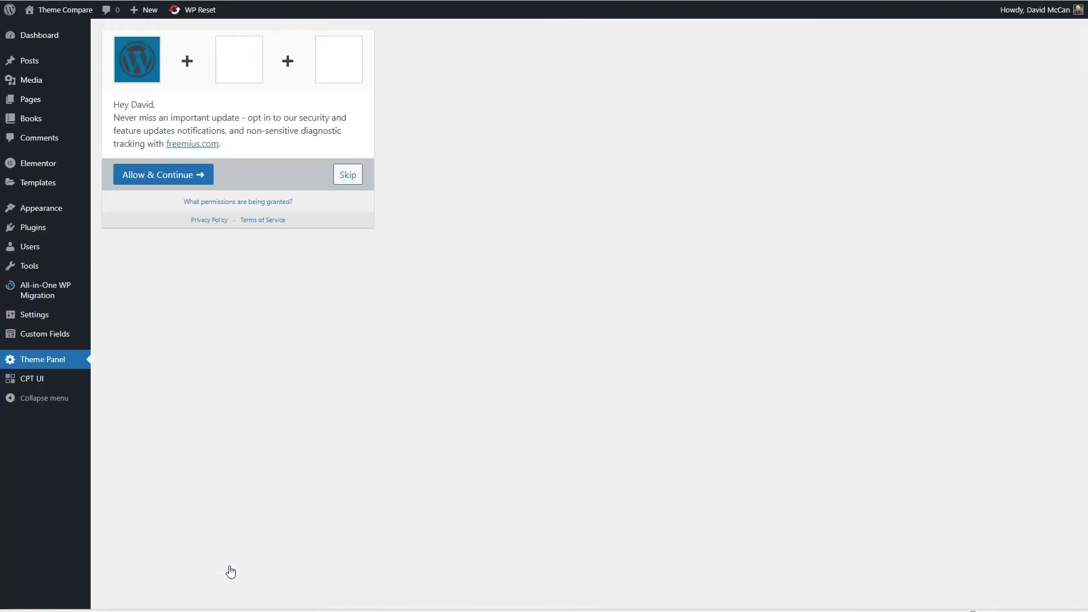
left_click(347, 175)
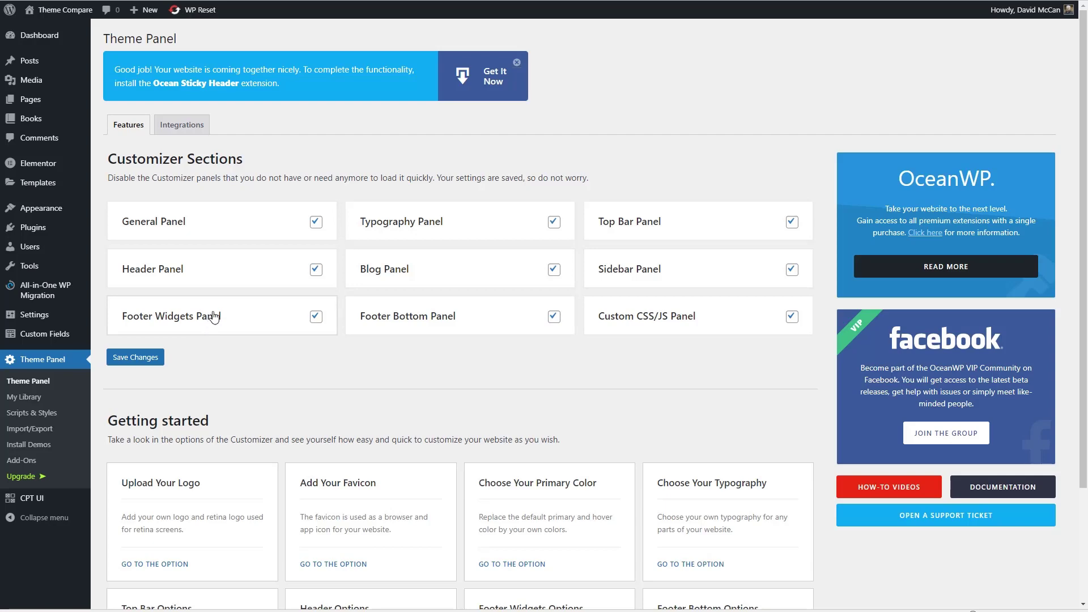
left_click(35, 445)
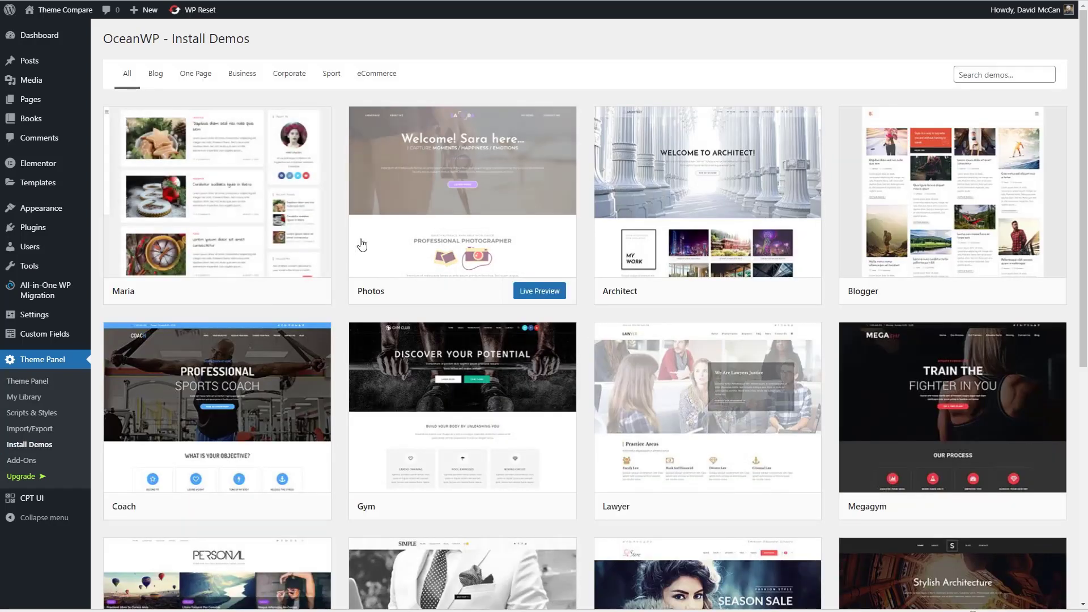
scroll(361, 245, "down", 7)
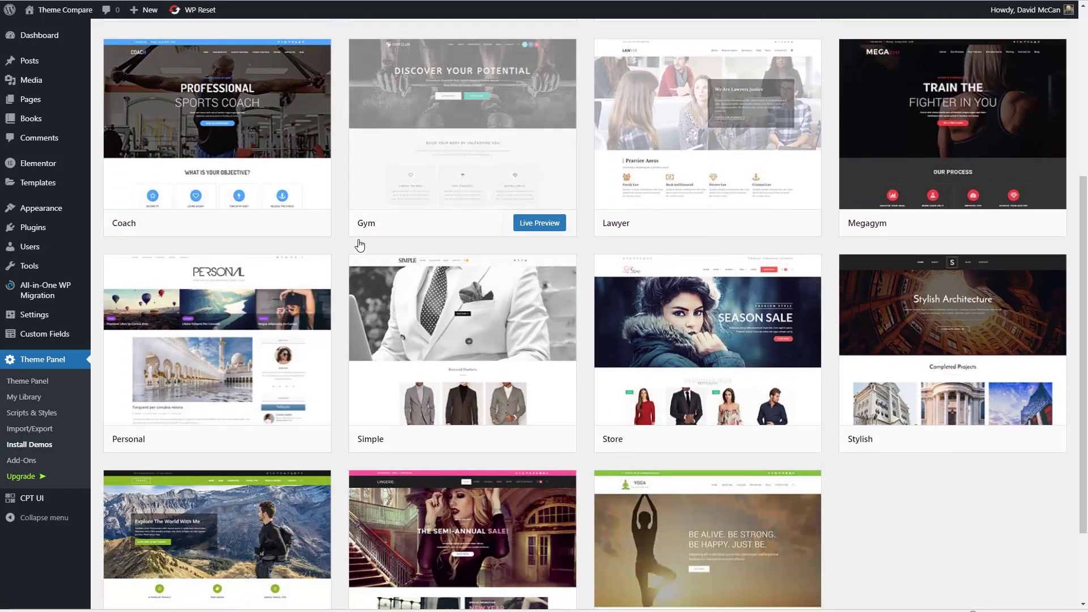
scroll(356, 249, "up", 6)
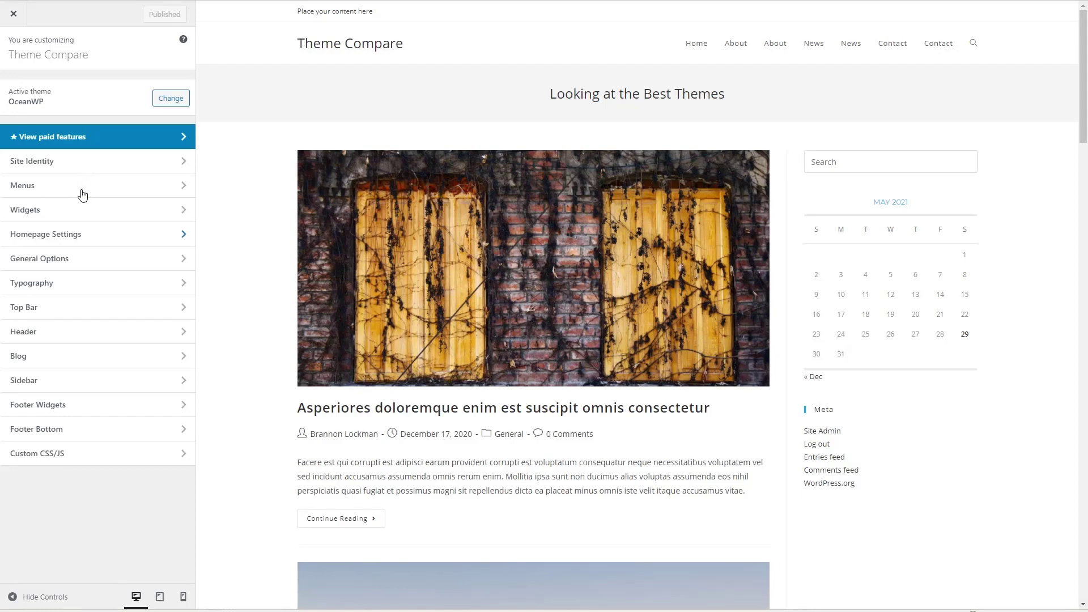
Step: Review OceanWP's General Styling, Blog Entries and Single Post customizer settings
left_click(83, 258)
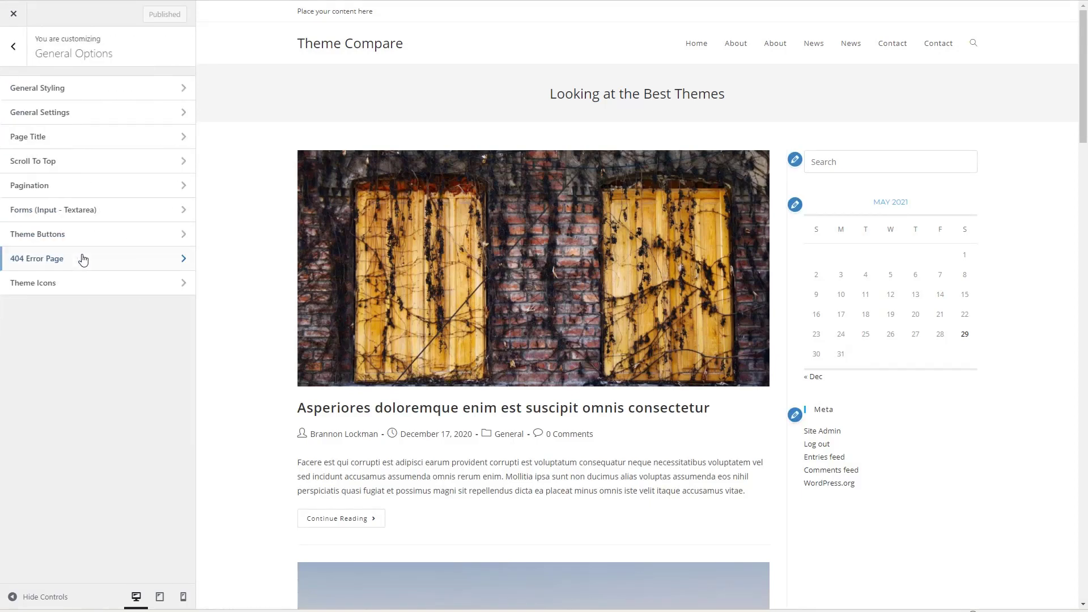
left_click(62, 89)
left_click(13, 47)
left_click(13, 47)
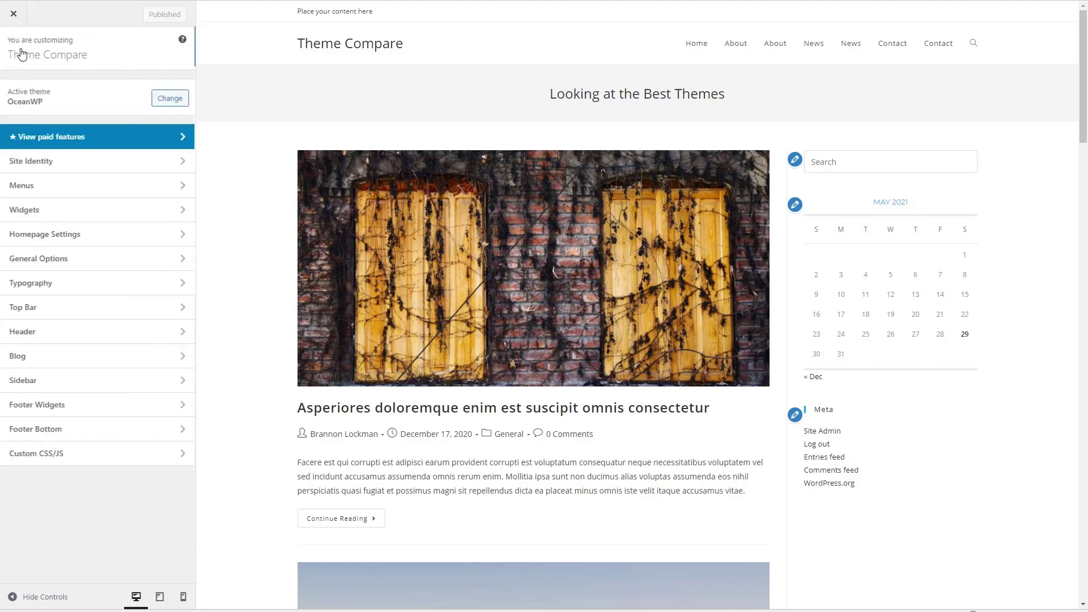
left_click(44, 363)
left_click(52, 89)
left_click(14, 56)
left_click(26, 113)
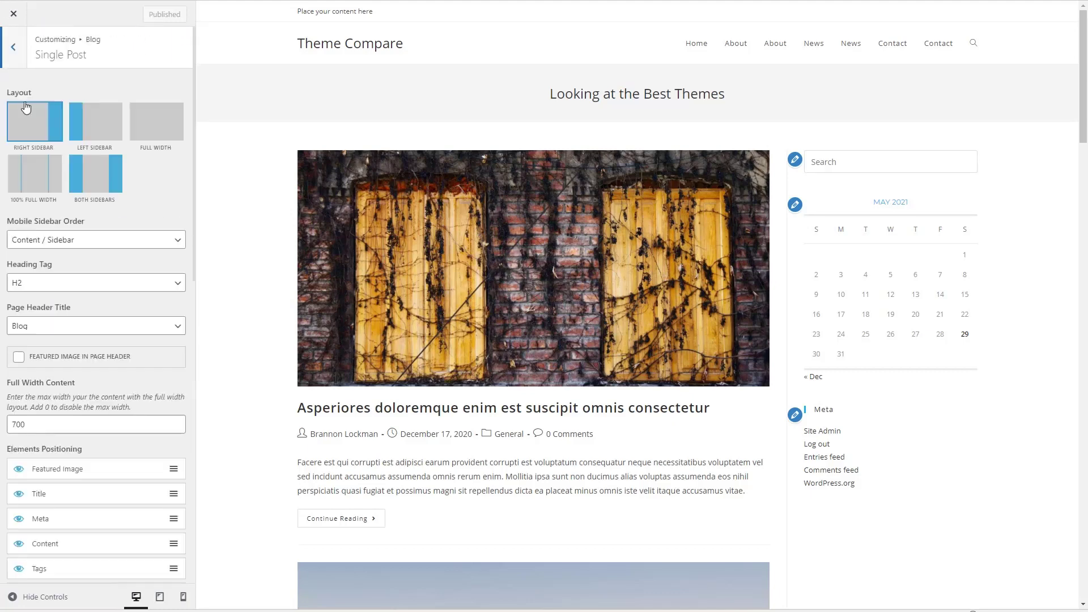
left_click(17, 34)
Step: Close the Customizer and scroll through the first post with its sidebar and author box
left_click(14, 14)
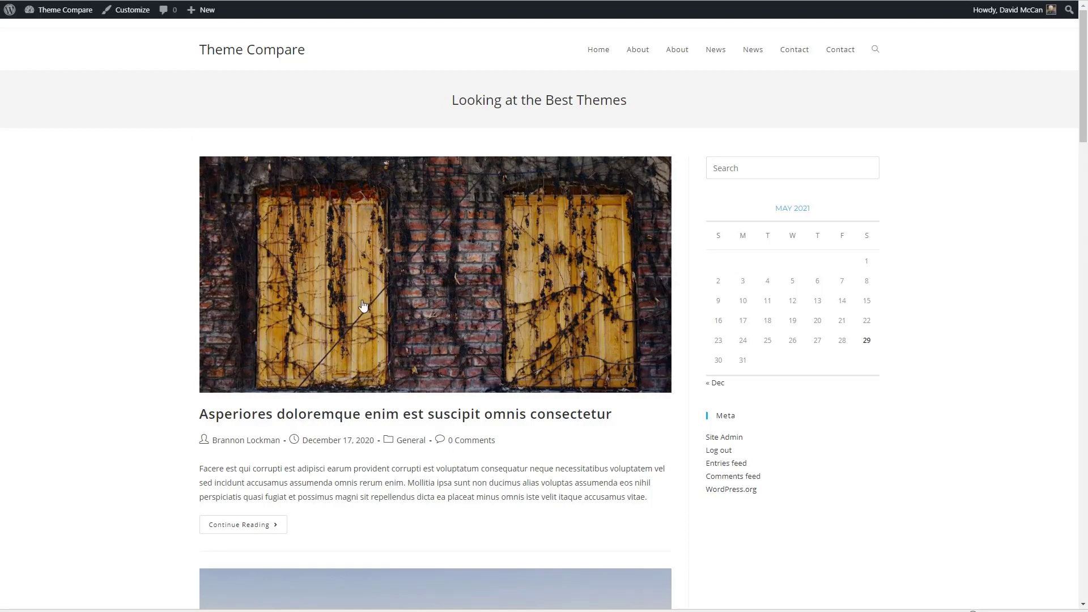
left_click(362, 306)
scroll(125, 290, "down", 6)
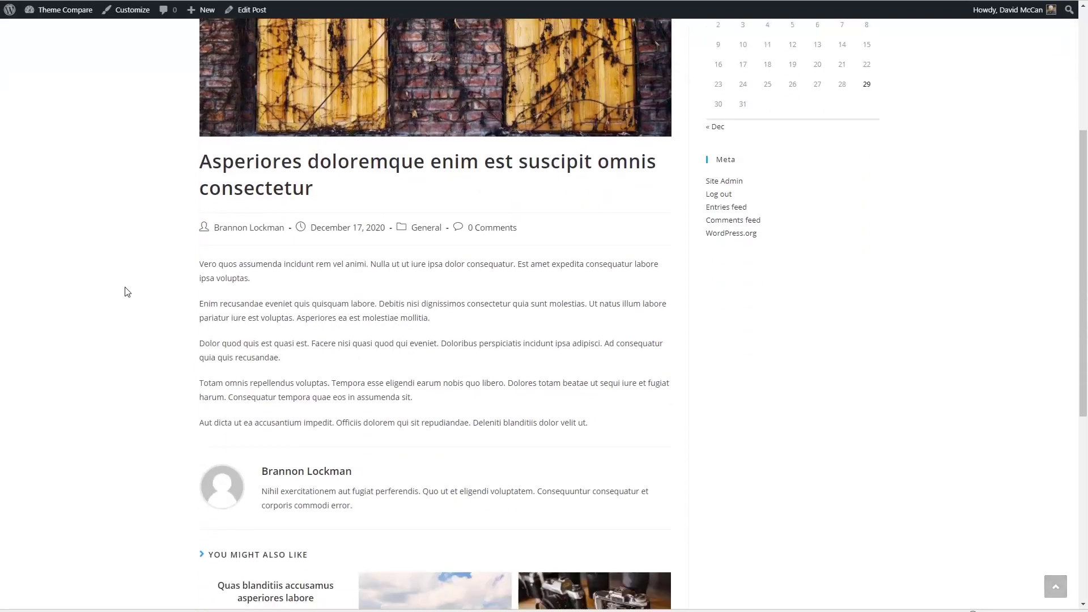
scroll(126, 290, "down", 4)
scroll(124, 290, "up", 10)
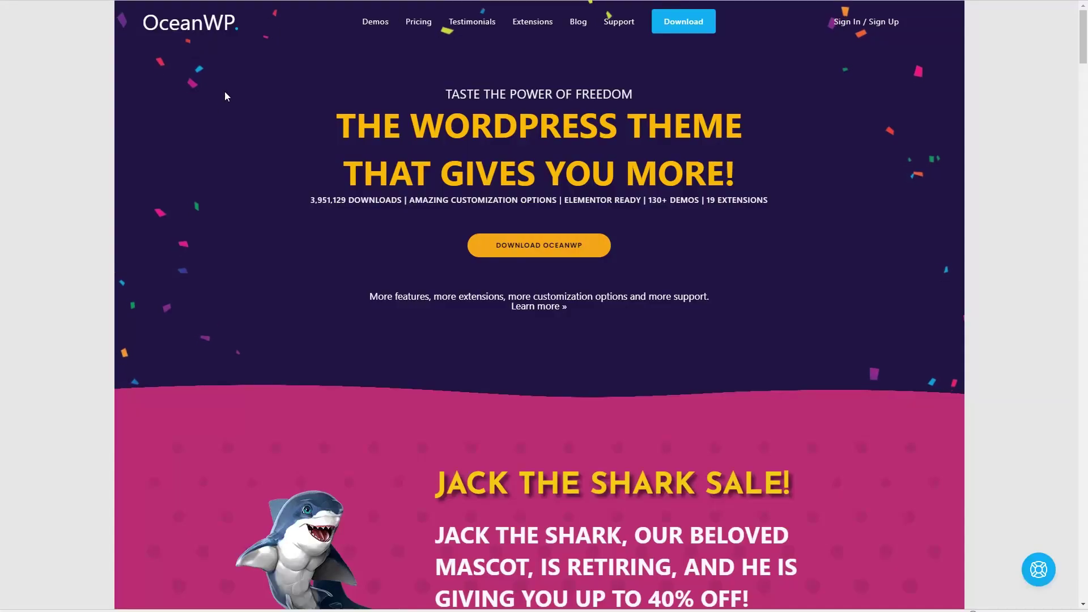
Step: Browse the OceanWP website's demo gallery and extensions
left_click(375, 22)
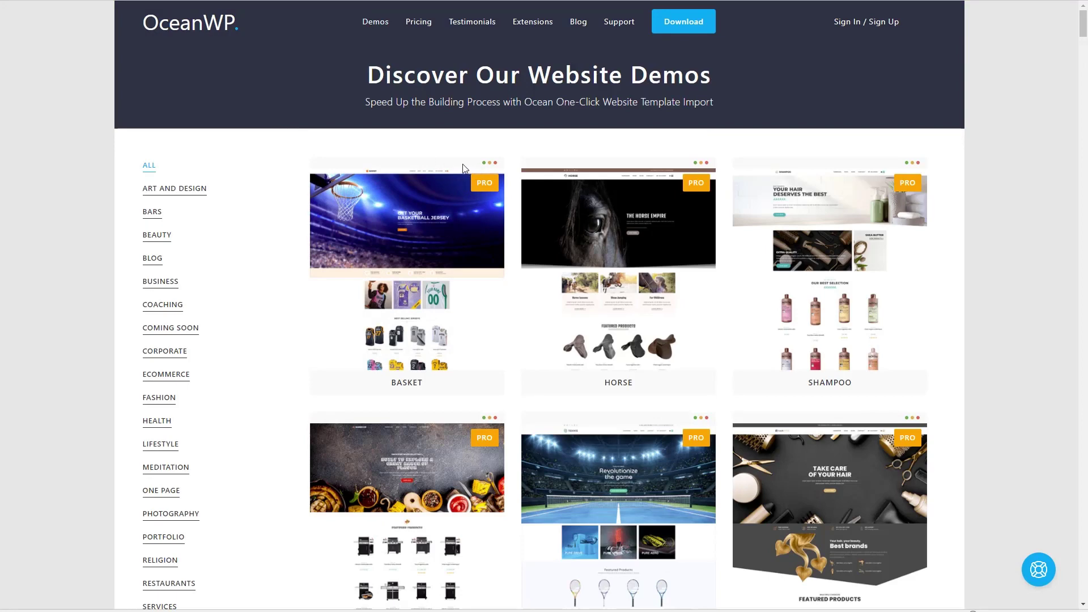
scroll(418, 167, "down", 8)
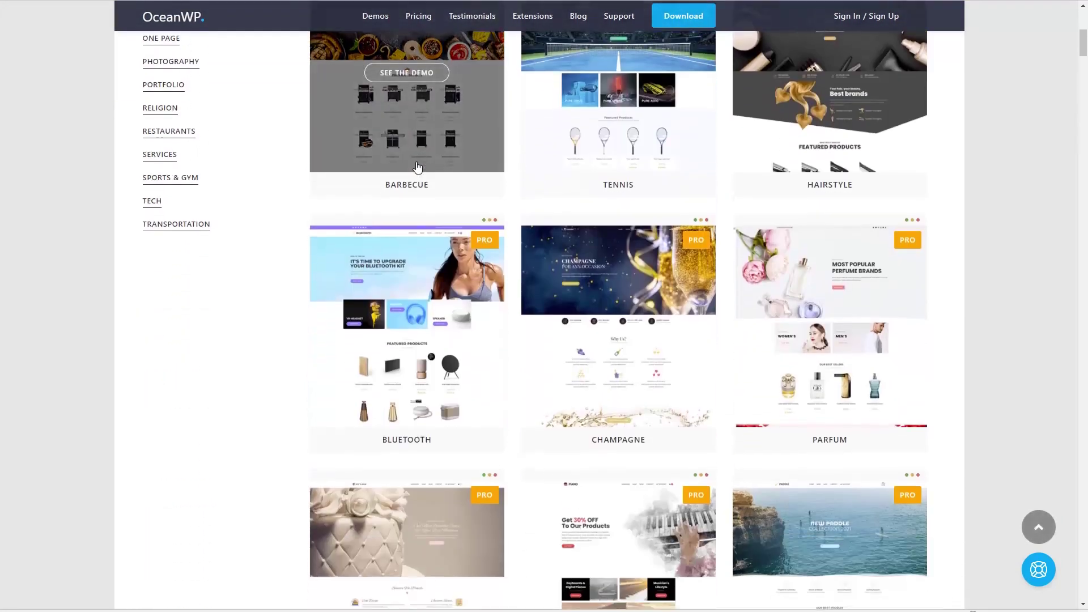
scroll(417, 167, "down", 11)
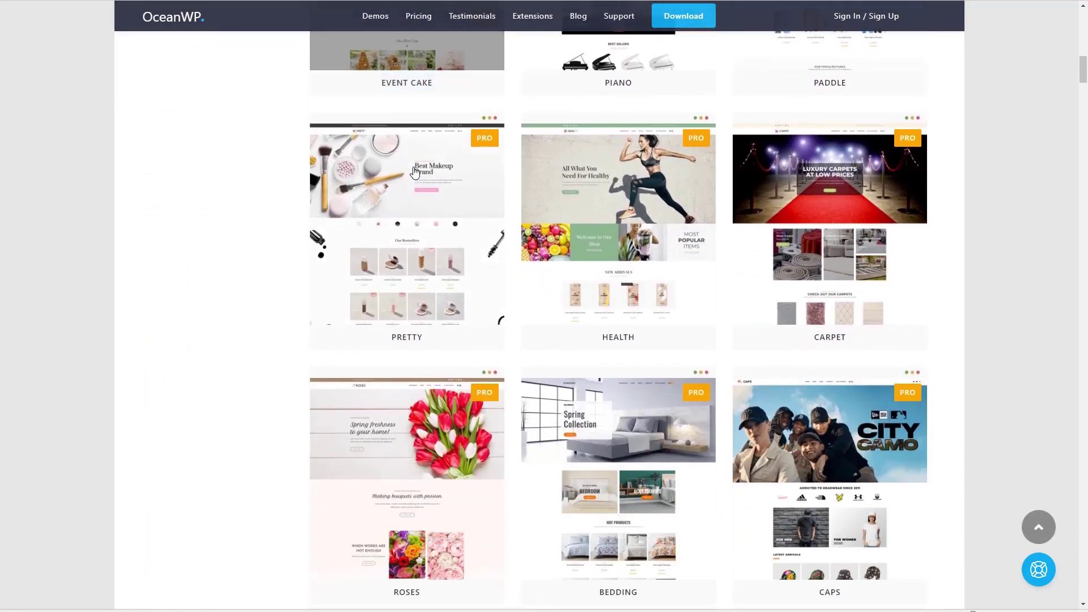
scroll(413, 170, "up", 10)
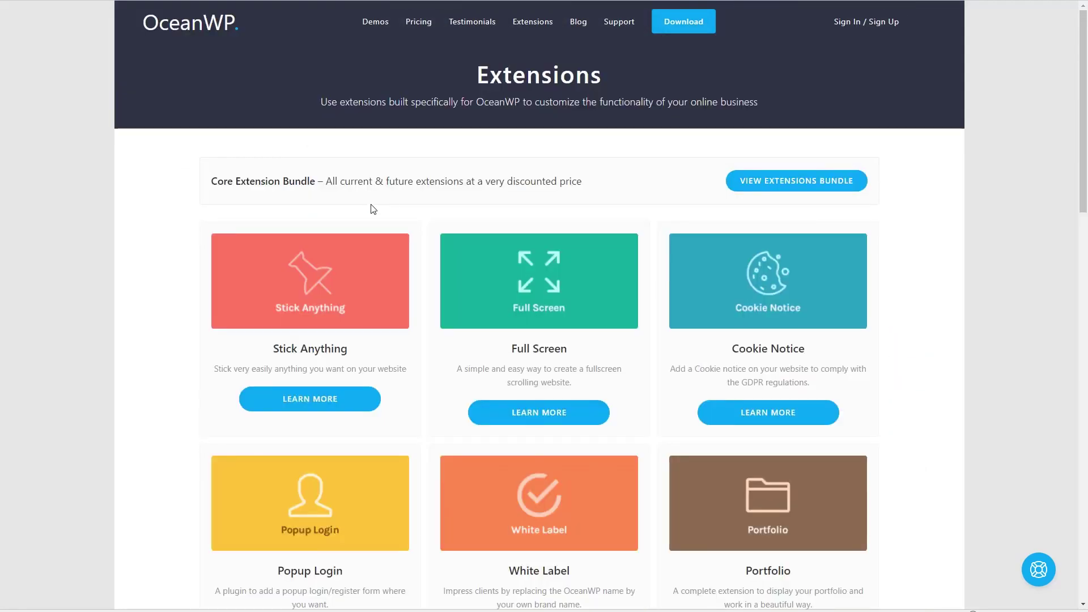
scroll(381, 205, "down", 5)
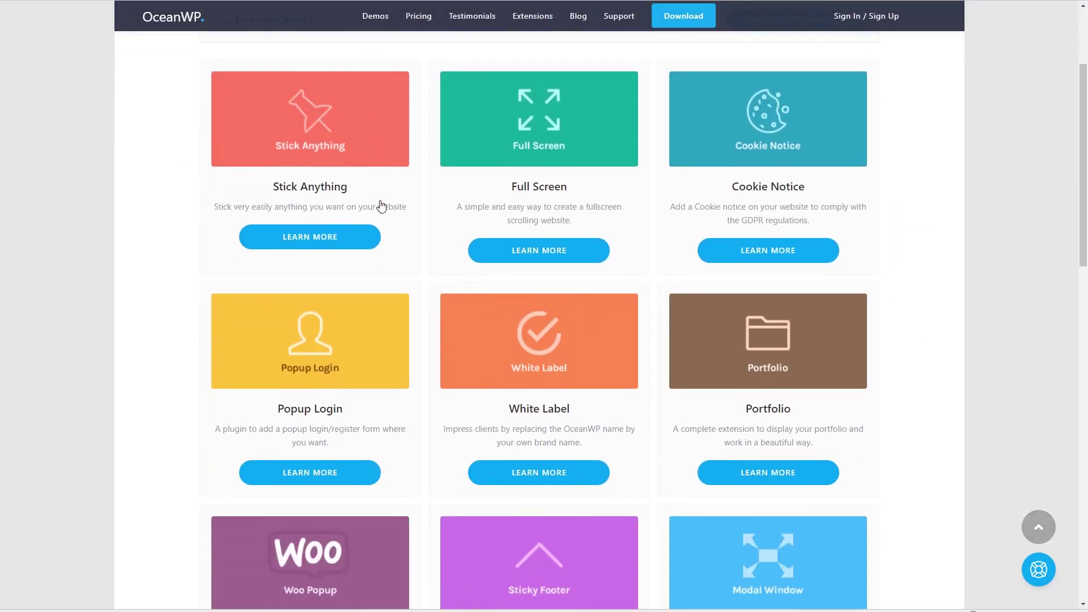
scroll(381, 205, "down", 6)
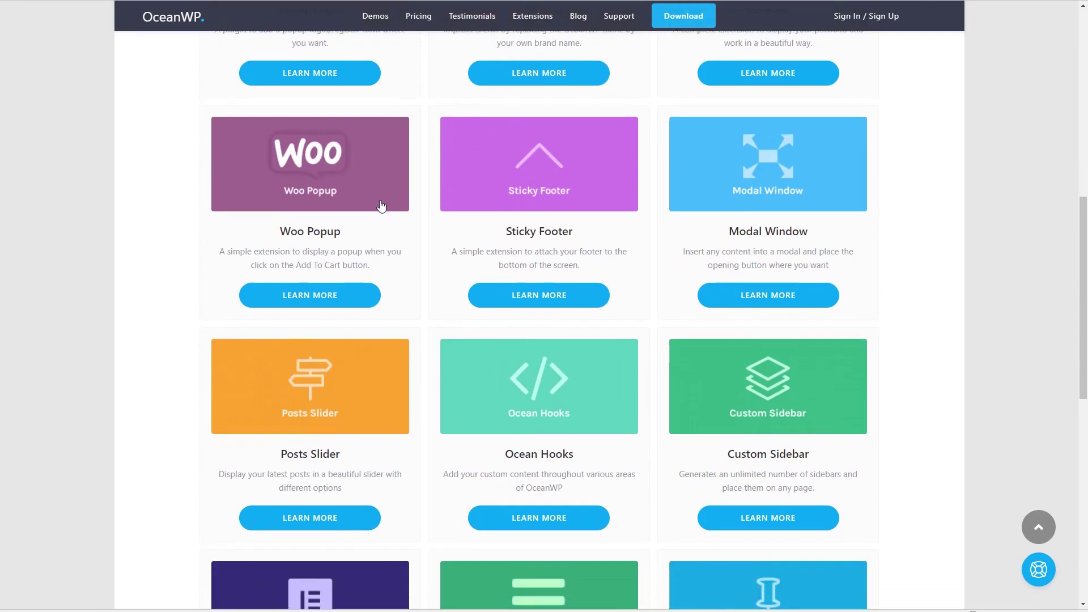
scroll(378, 204, "down", 2)
scroll(378, 202, "up", 6)
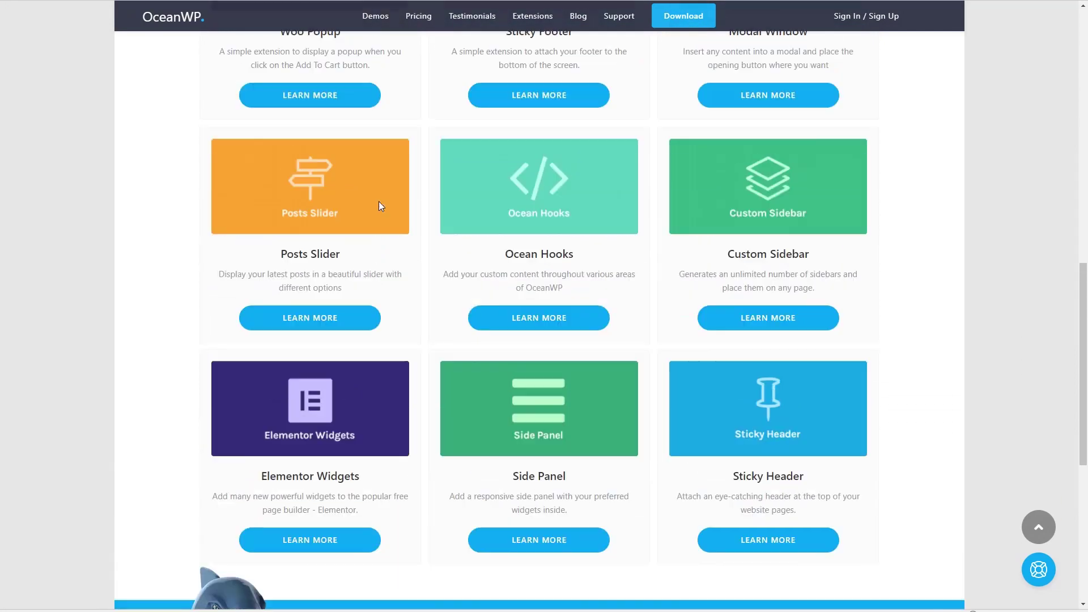
Step: Scroll through OceanWP's Personal, Business and Agency pricing plans
left_click(419, 15)
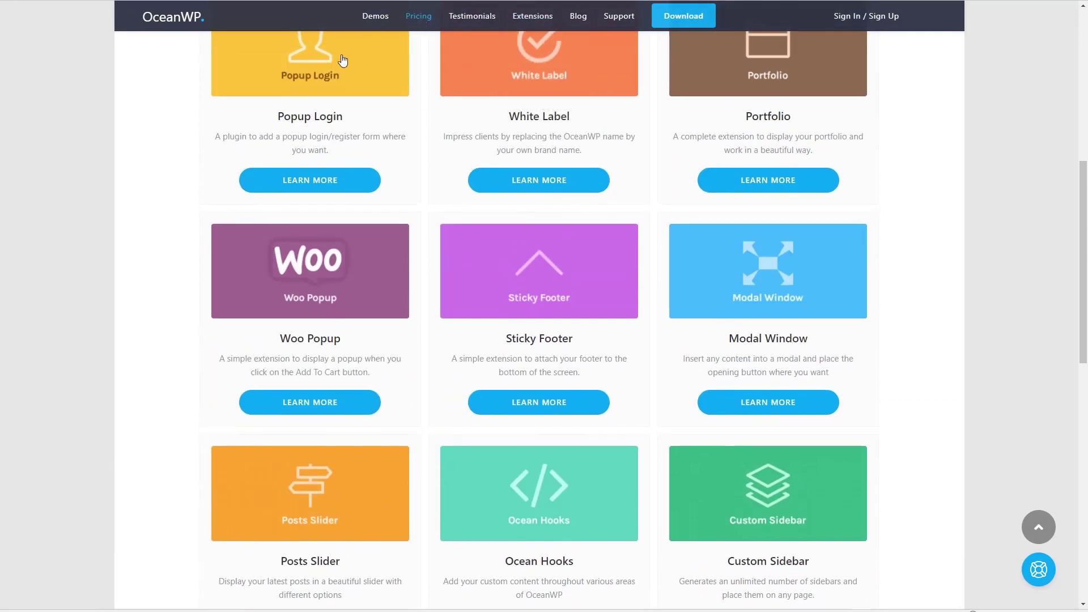
scroll(220, 162, "down", 2)
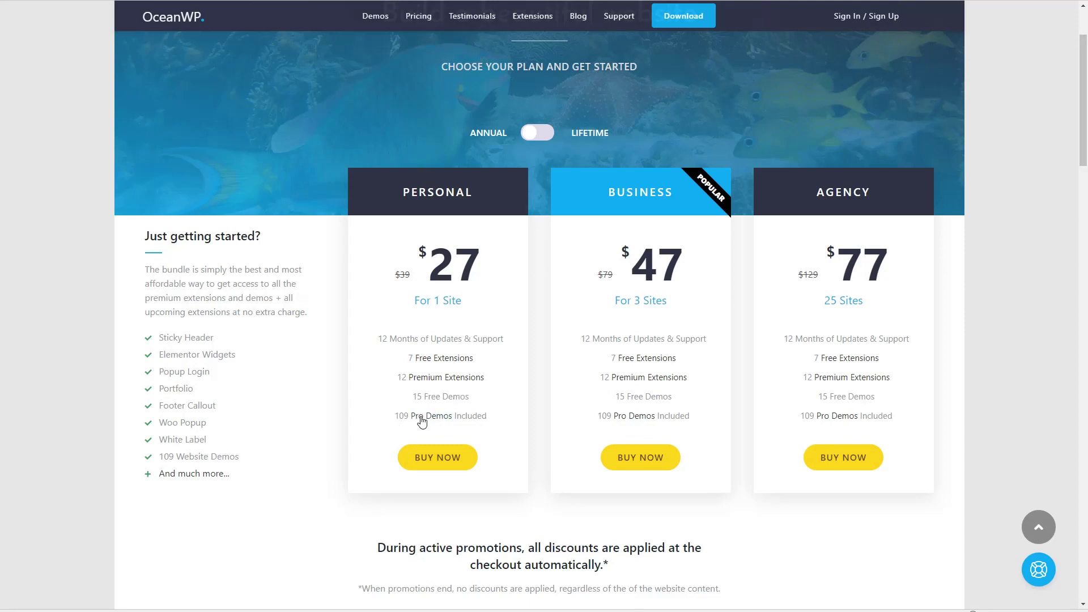
scroll(359, 422, "up", 2)
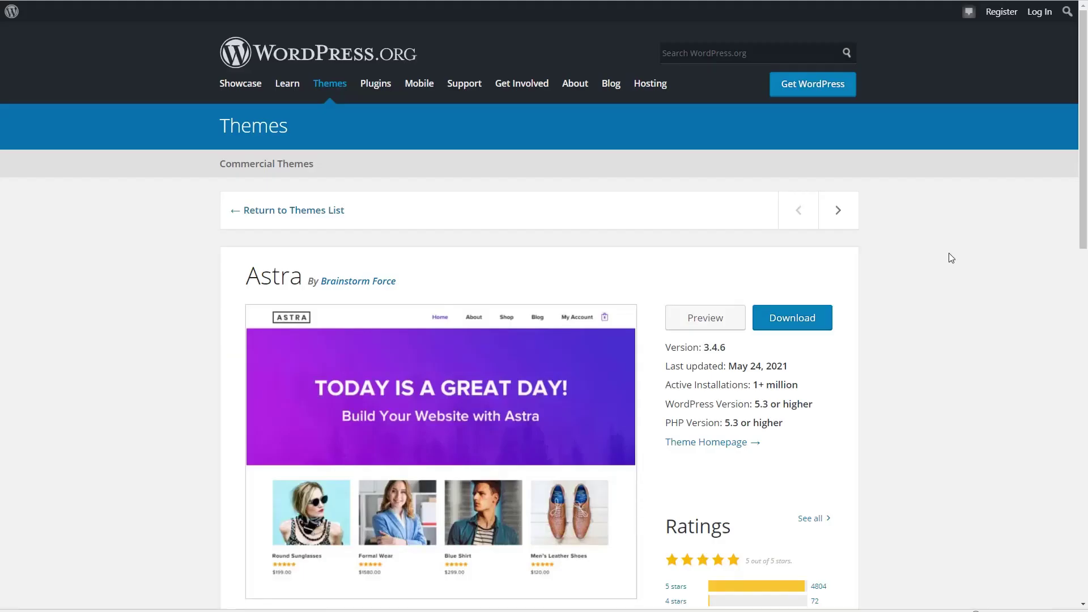
Step: Scroll the Astra listing to its ratings, tags and Downloads Per Day chart, then back to top
scroll(948, 253, "down", 3)
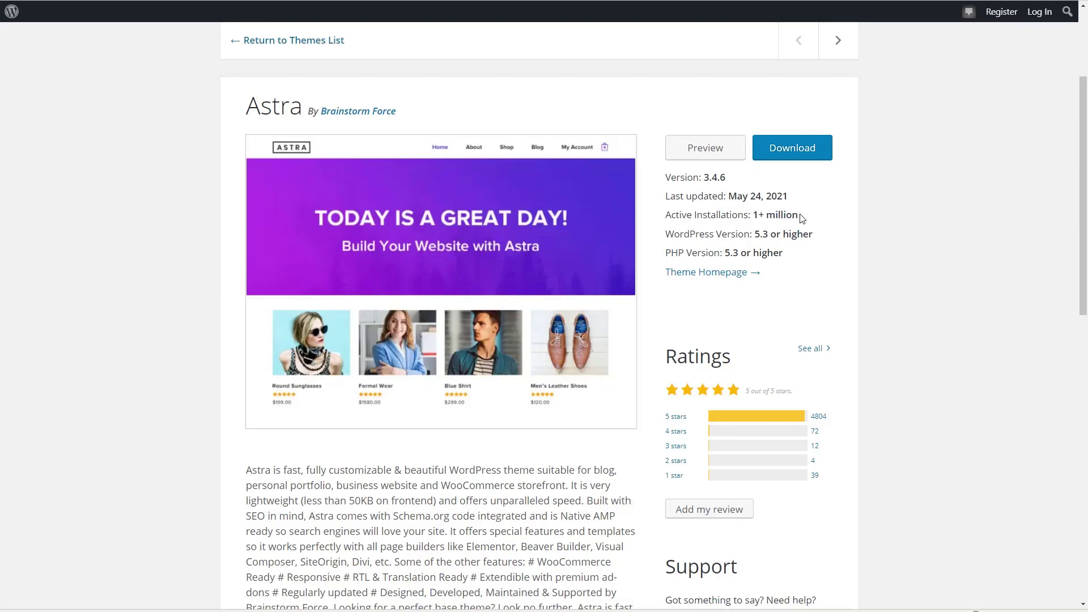
scroll(801, 218, "down", 2)
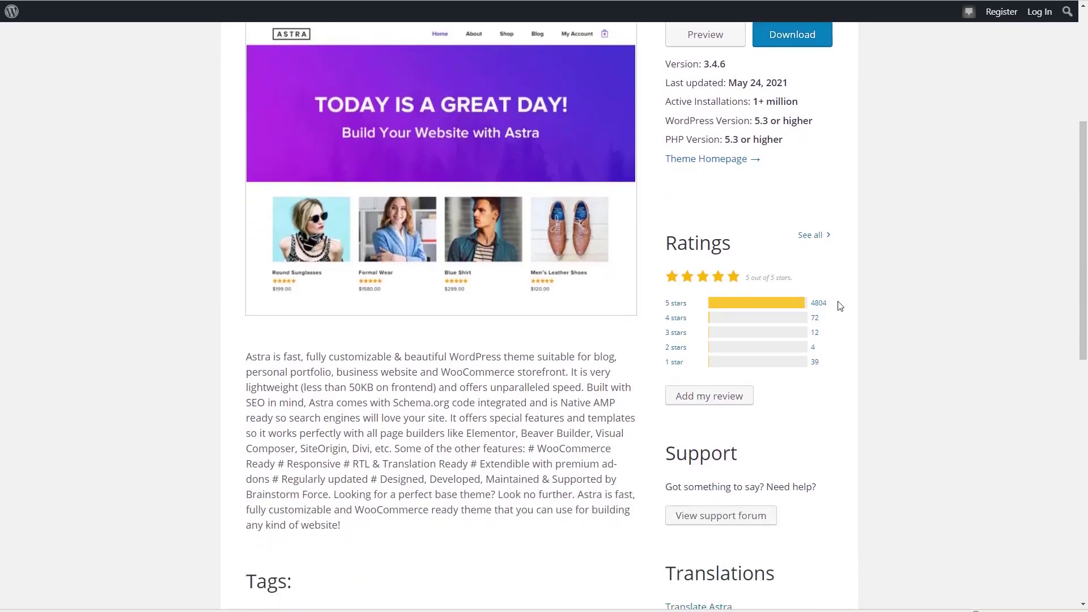
scroll(839, 306, "down", 8)
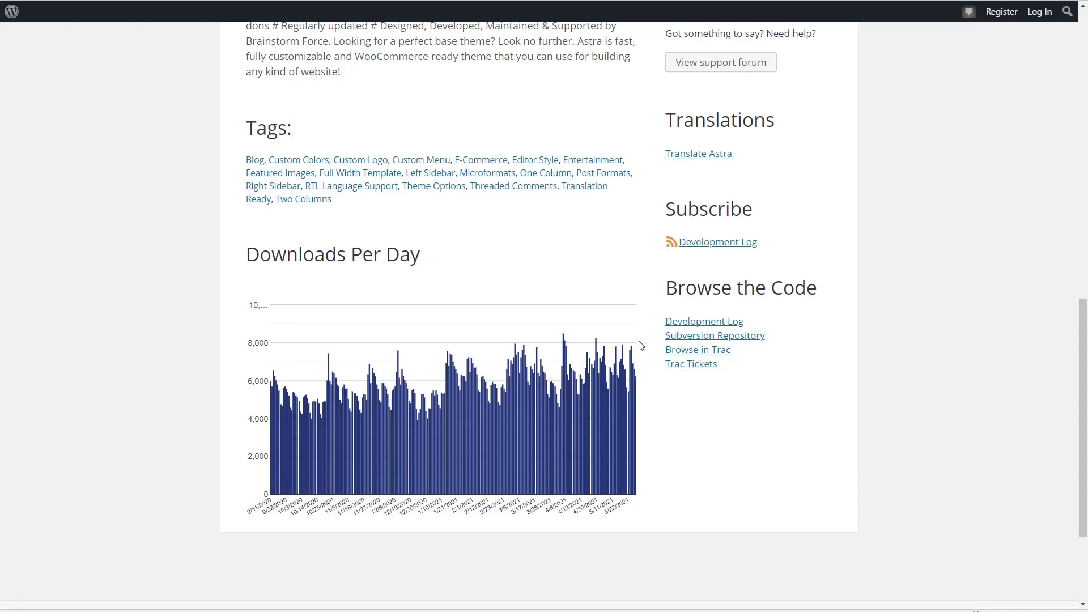
scroll(893, 268, "up", 5)
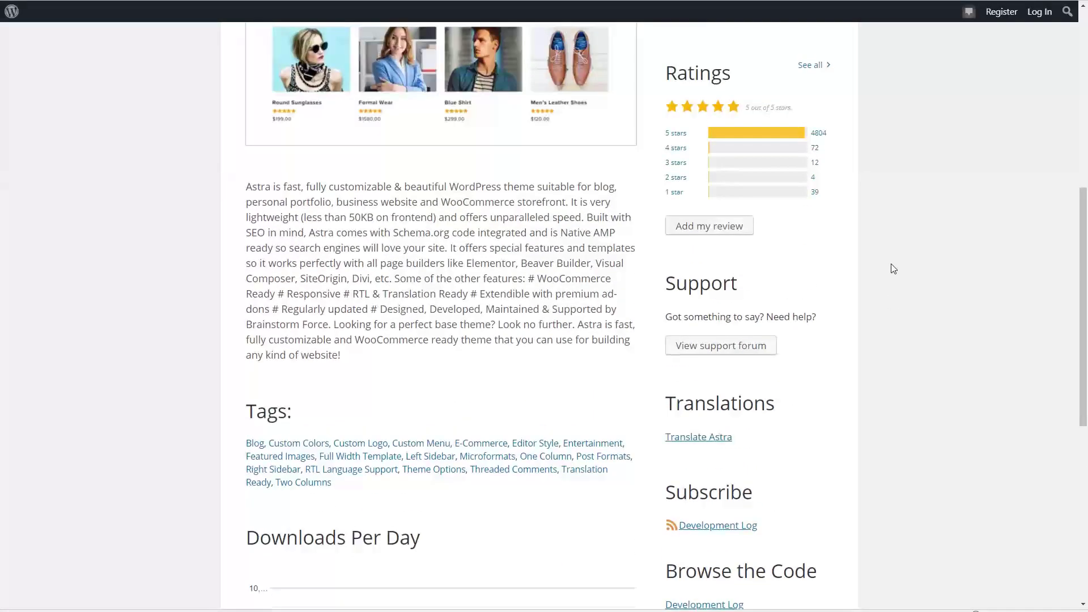
scroll(898, 269, "up", 4)
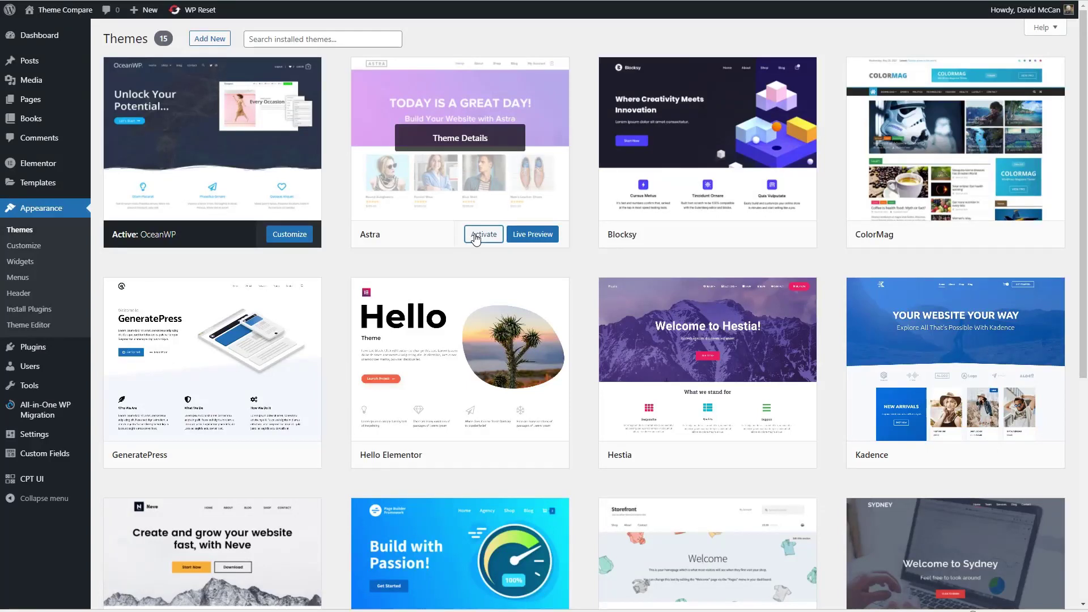
Step: Activate Astra, open Astra Options, and follow the link to its starter site templates
left_click(475, 236)
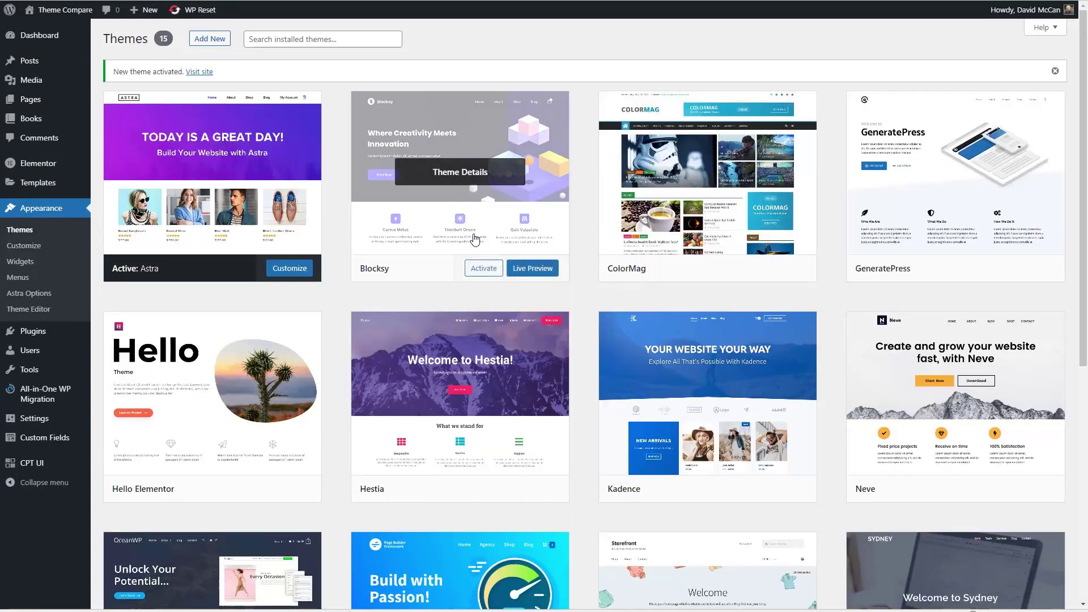
left_click(43, 296)
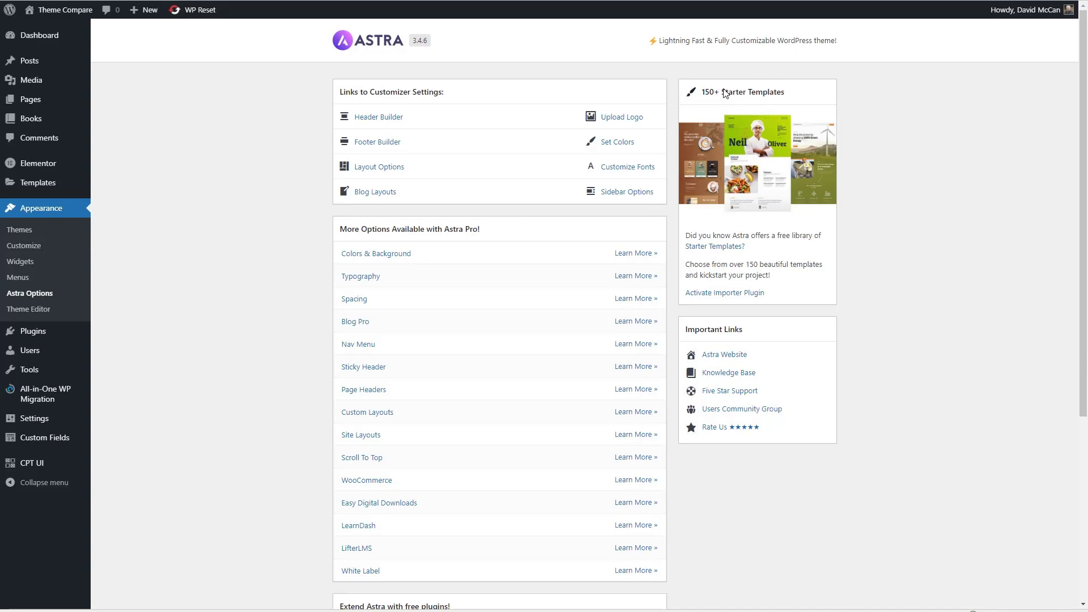
left_click(723, 248)
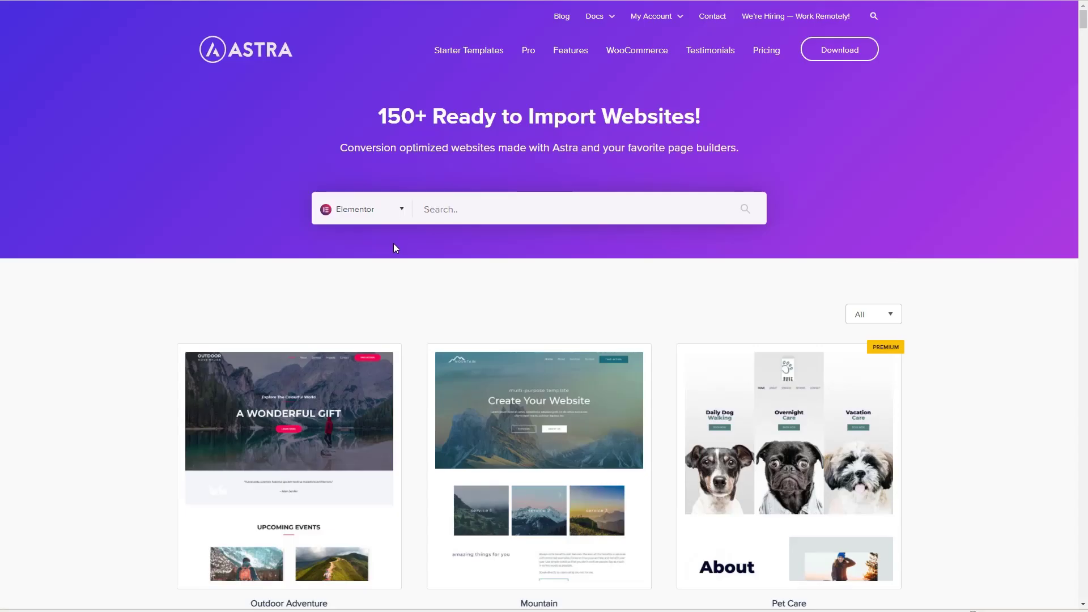
Step: Browse the starter sites and page-builder choices, then return to WordPress's Installed Plugins list
scroll(395, 245, "down", 1)
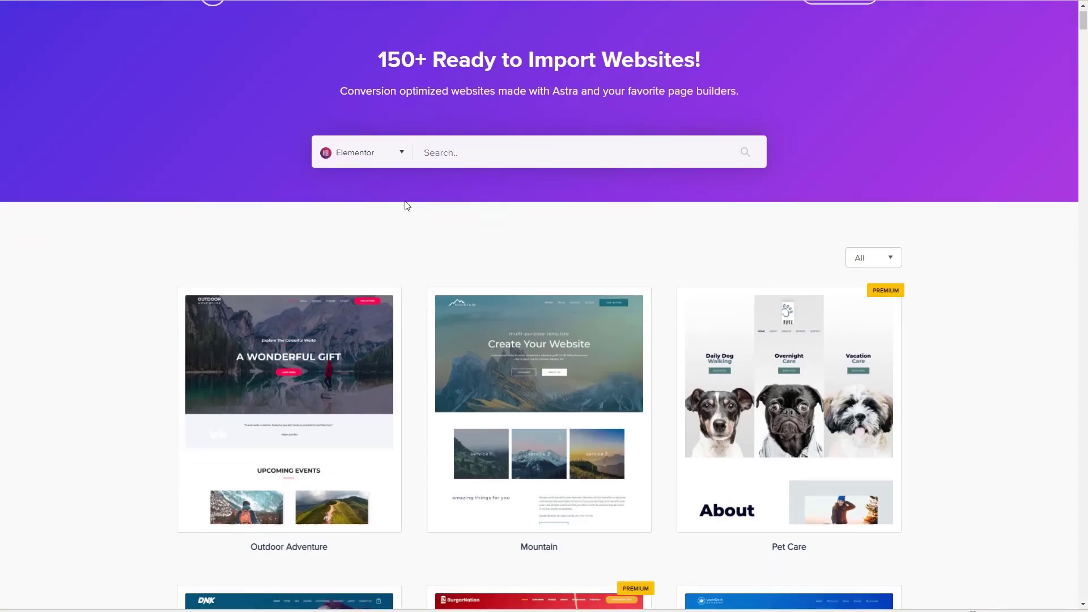
left_click(398, 153)
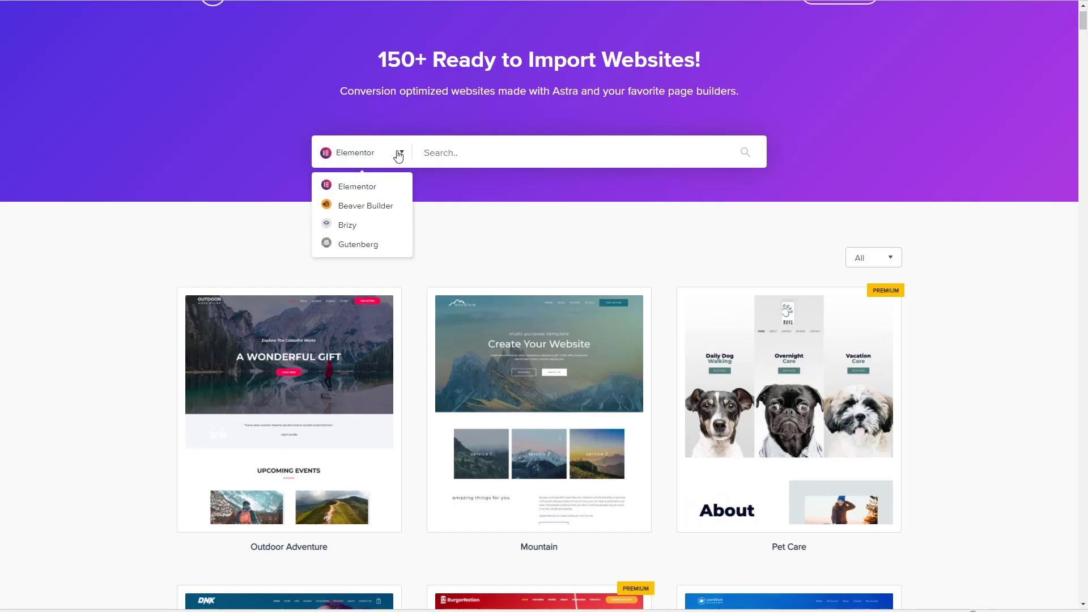
scroll(423, 211, "down", 15)
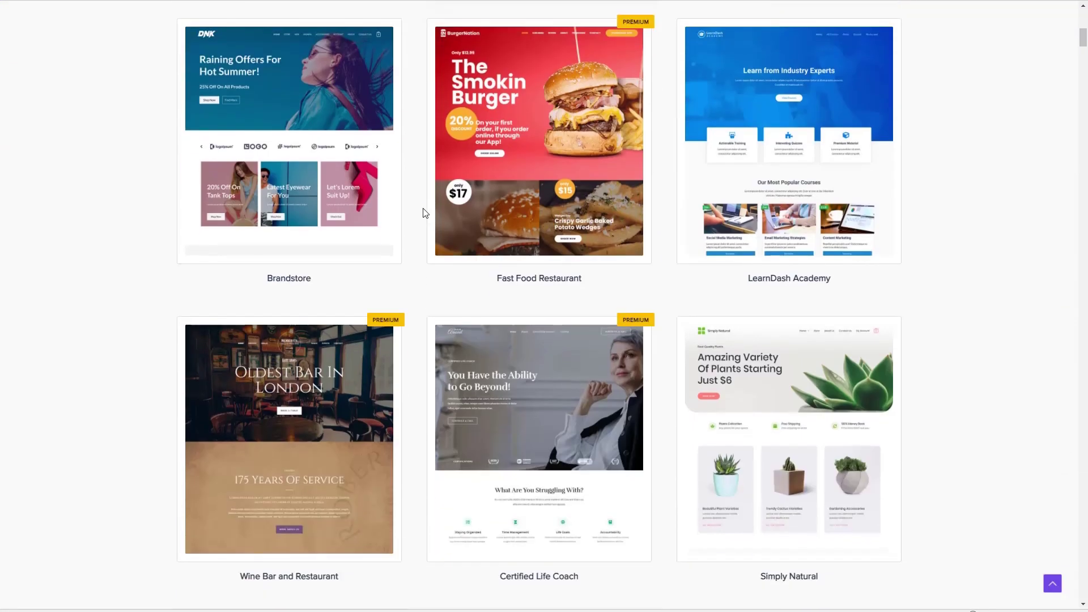
scroll(423, 212, "down", 8)
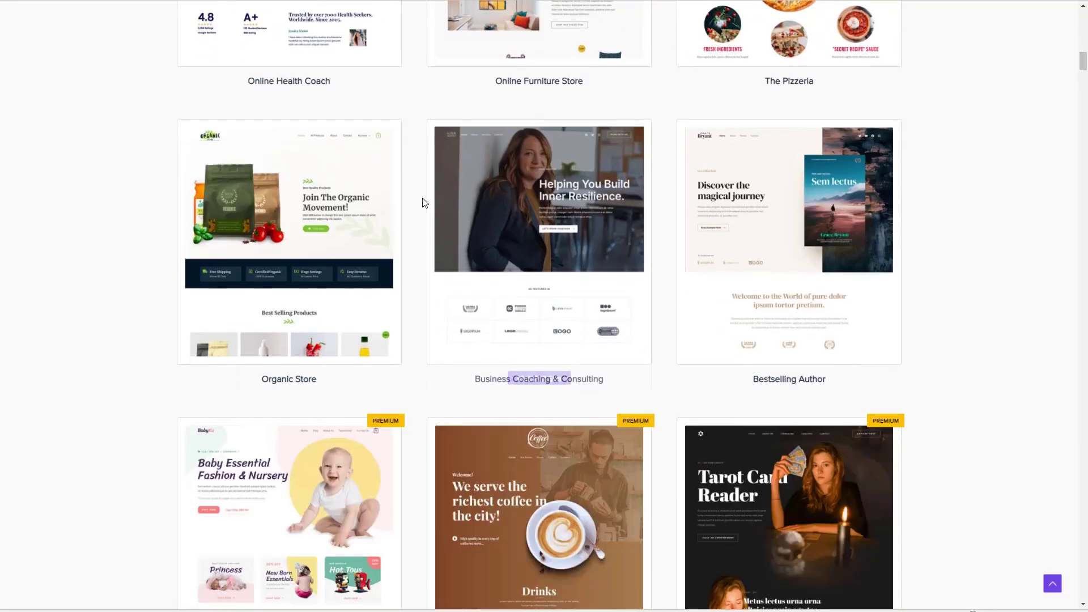
key("ctrl+w")
left_click(122, 331)
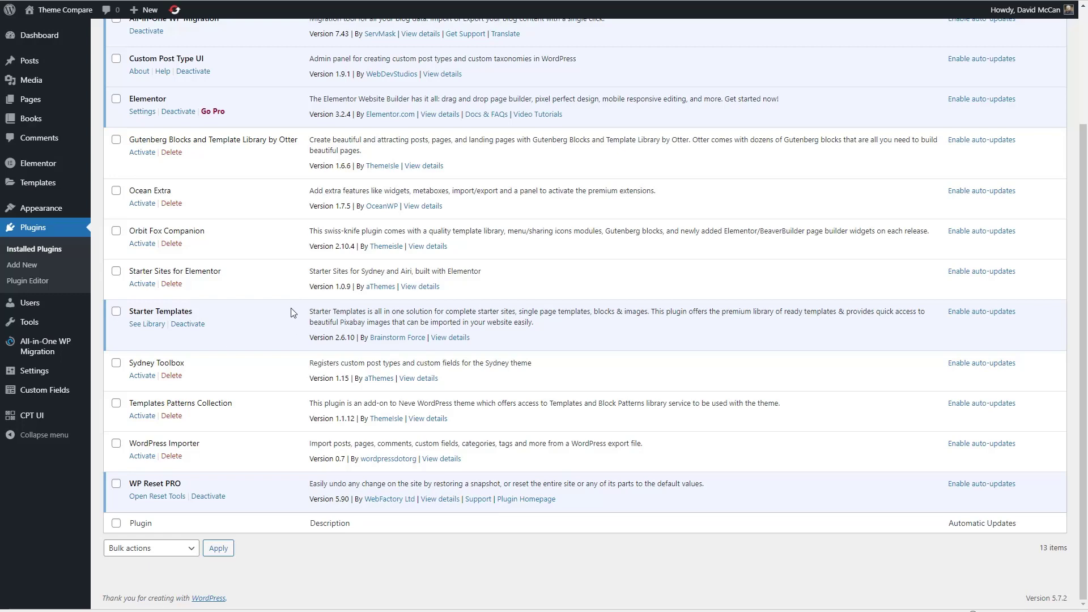
Step: Browse the Starter Templates library categories, then view the Customizer's Global colour settings
left_click(148, 324)
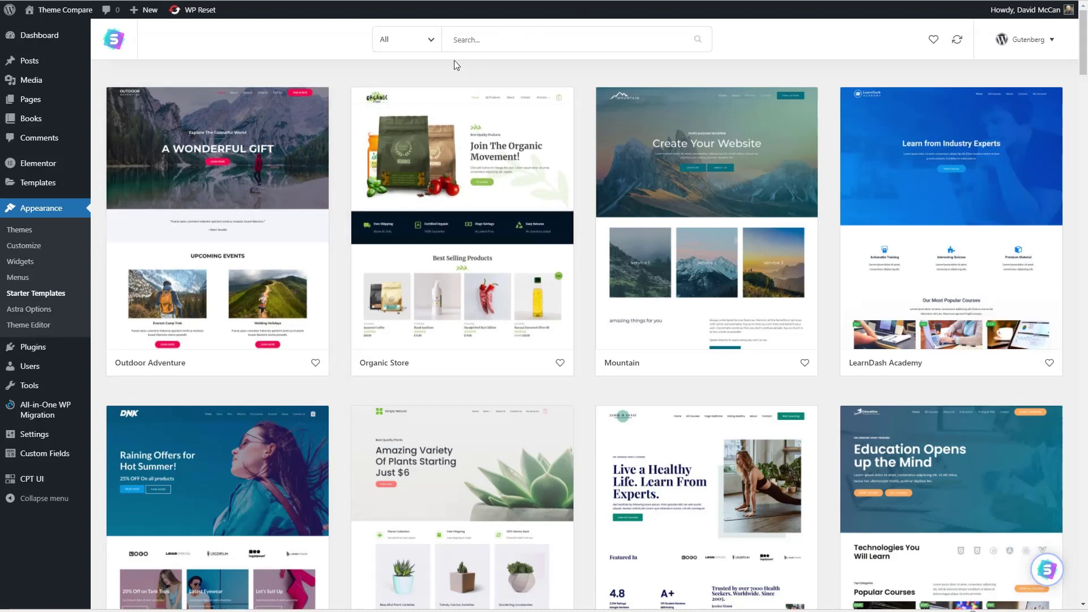
left_click(432, 43)
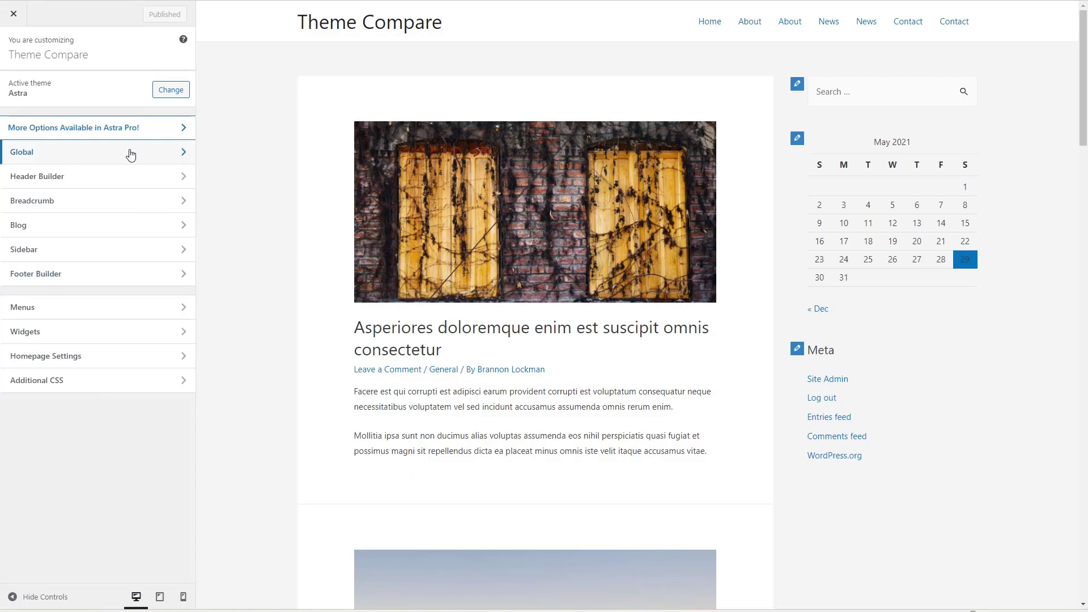
left_click(129, 152)
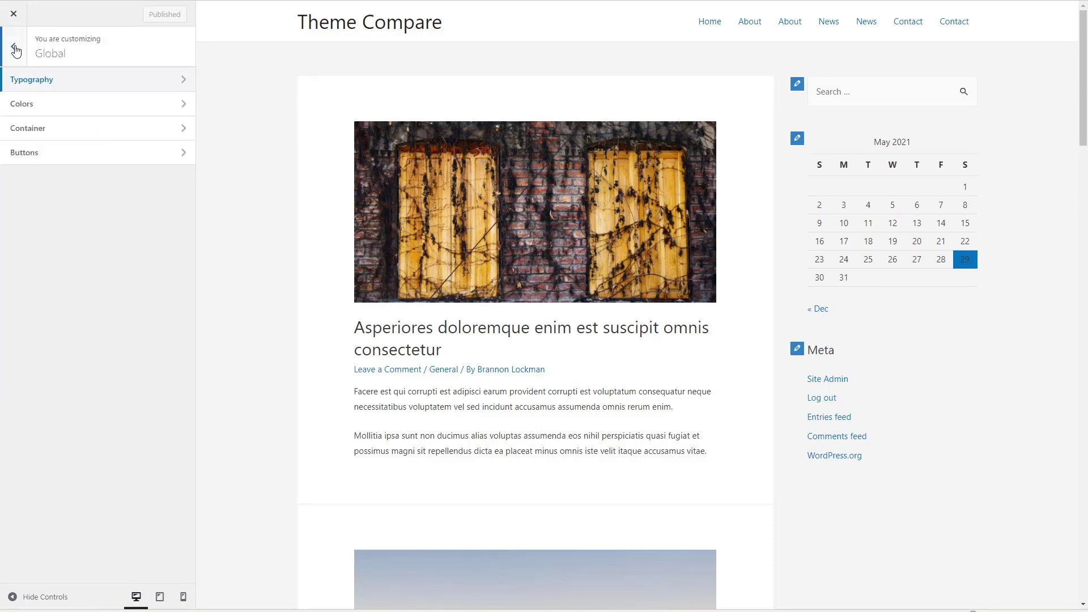
left_click(42, 109)
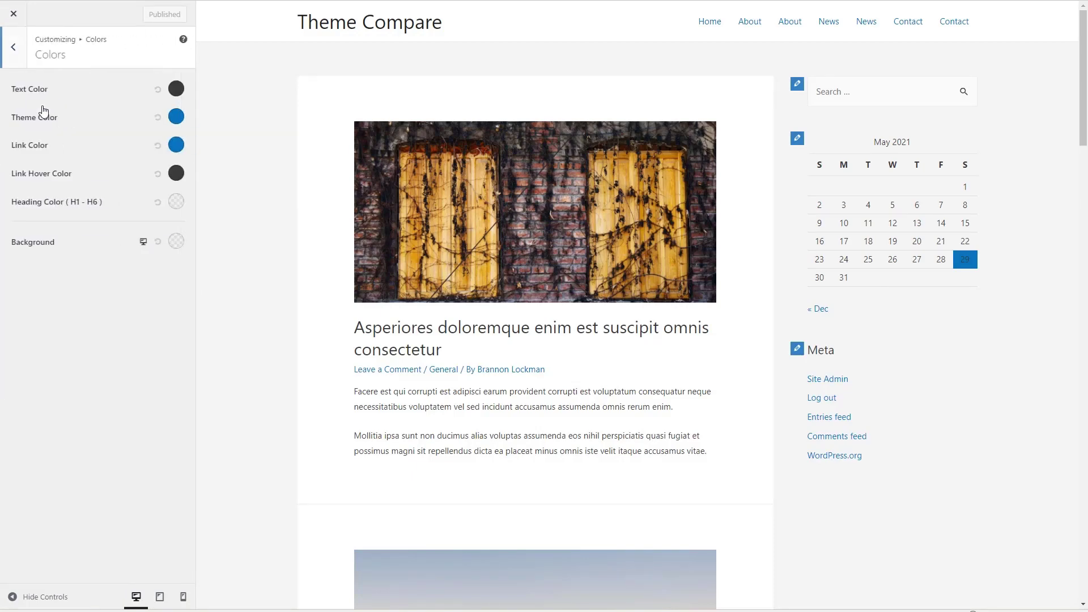
Step: Tour the Header Builder and Footer Builder panels, then open the Astra Pro offer
left_click(15, 50)
left_click(16, 50)
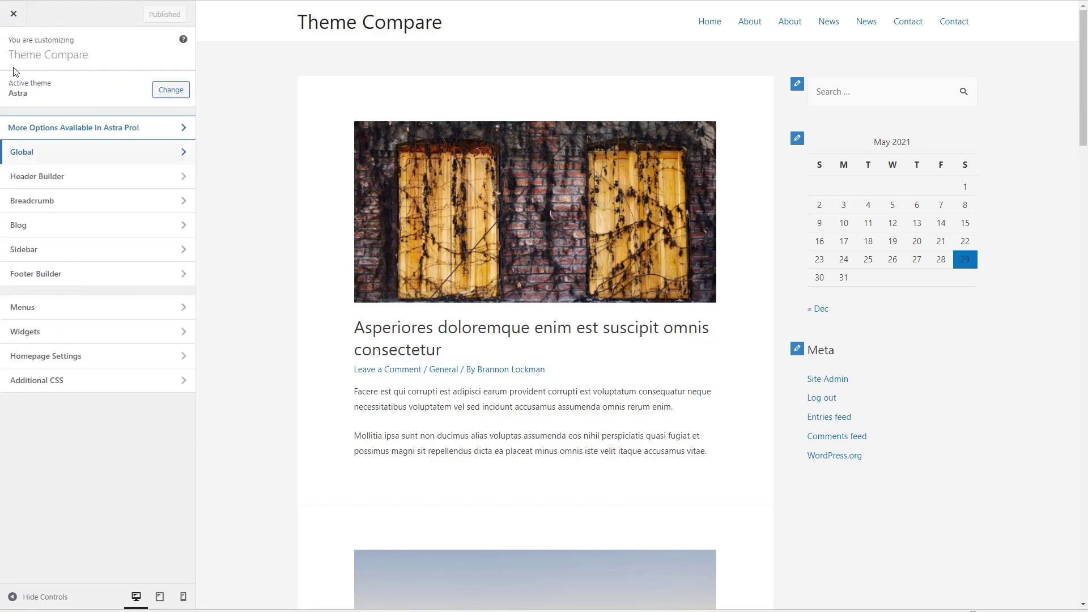
left_click(26, 185)
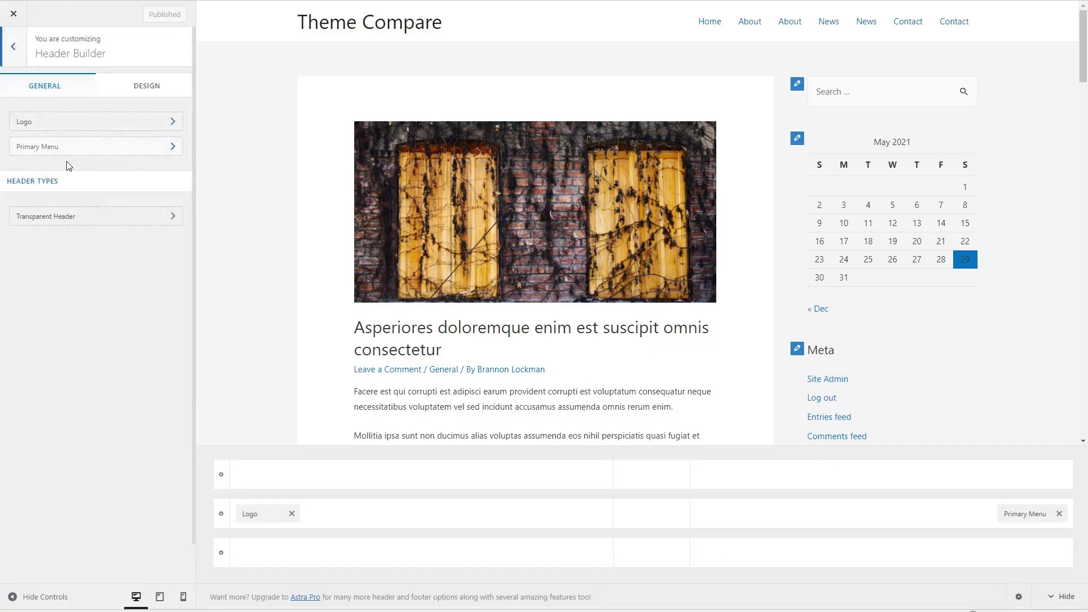
left_click(15, 50)
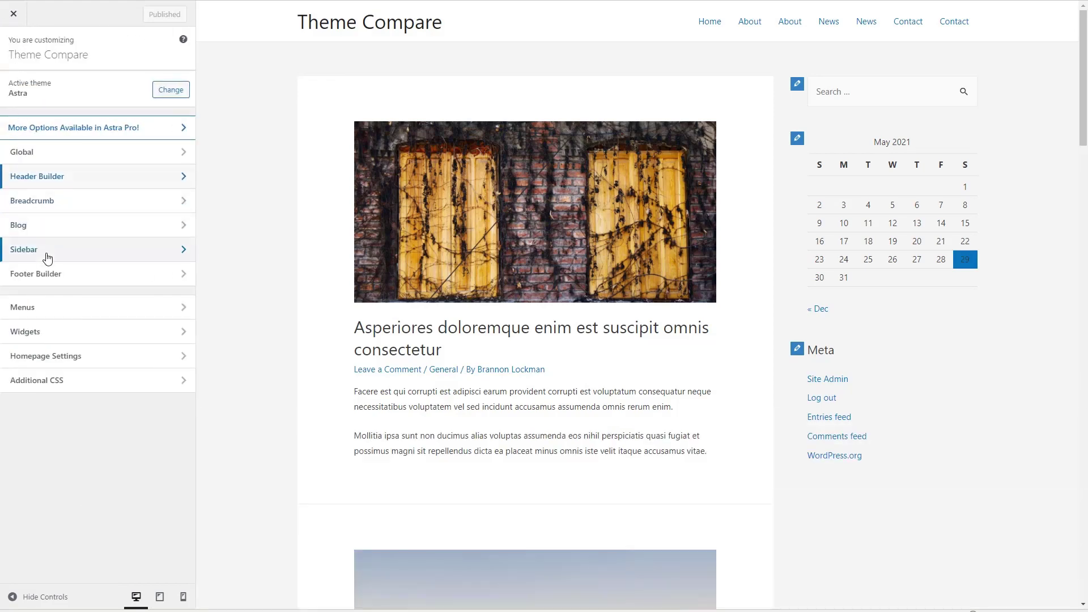
left_click(45, 276)
left_click(16, 50)
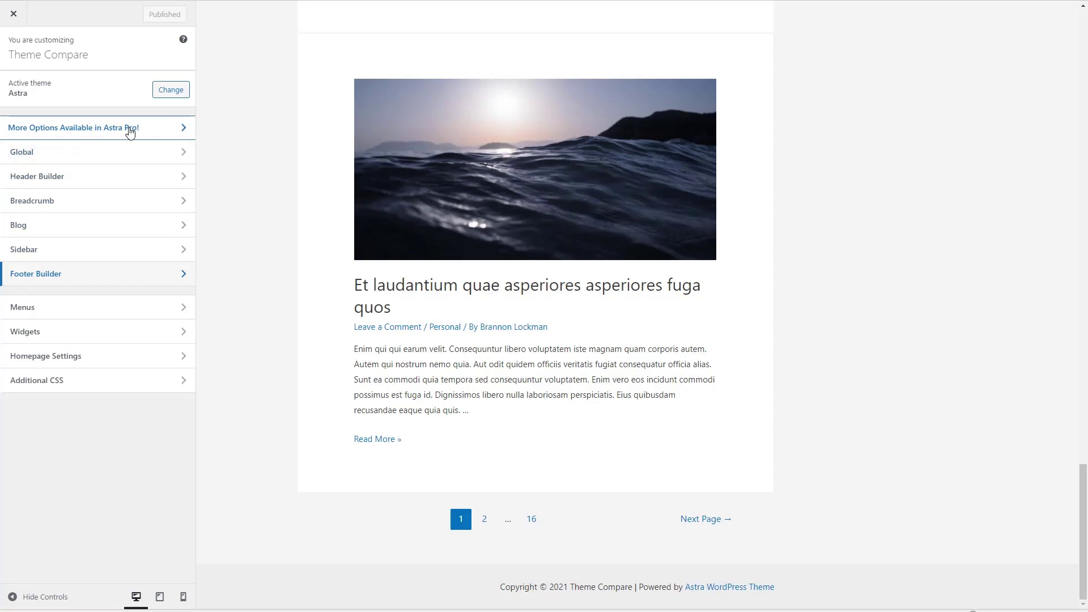
left_click(130, 128)
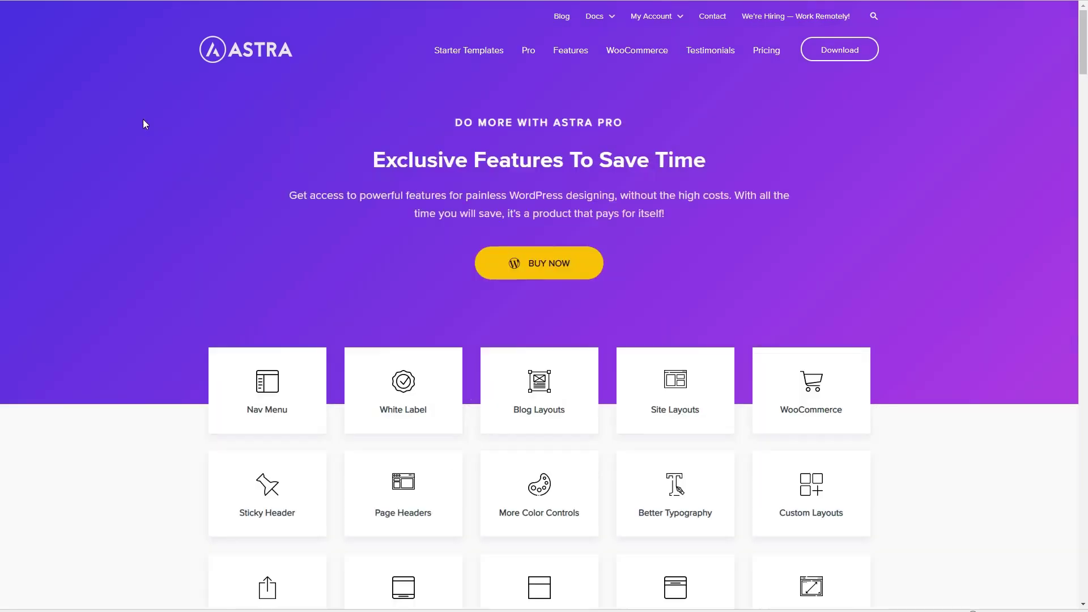
Step: Review the Astra Pro features and the $47–$249 Pro, Essential and Growth Bundle plans
scroll(141, 121, "down", 4)
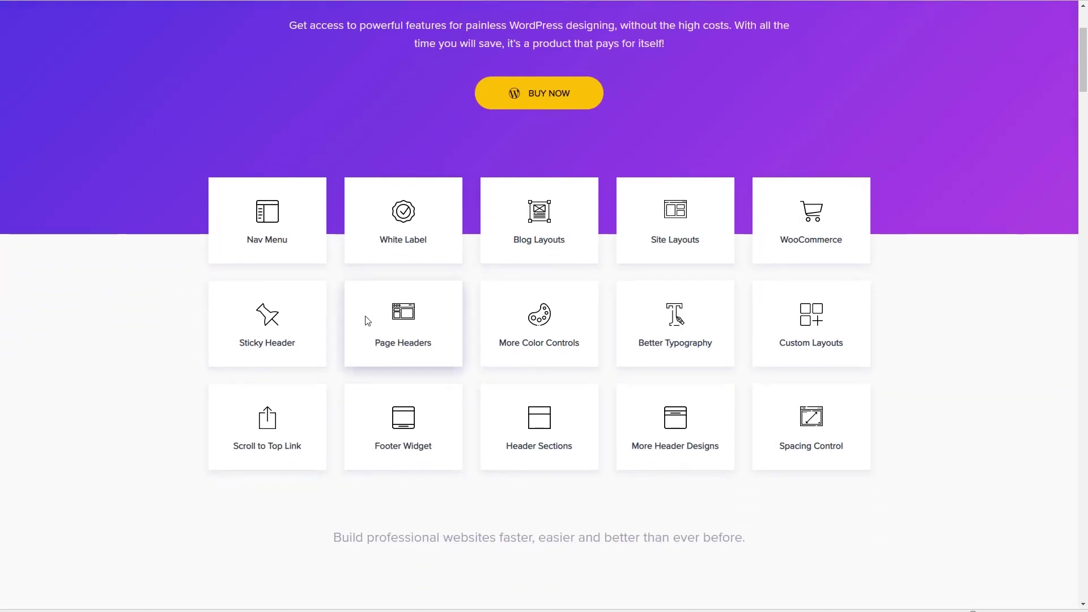
left_click(519, 97)
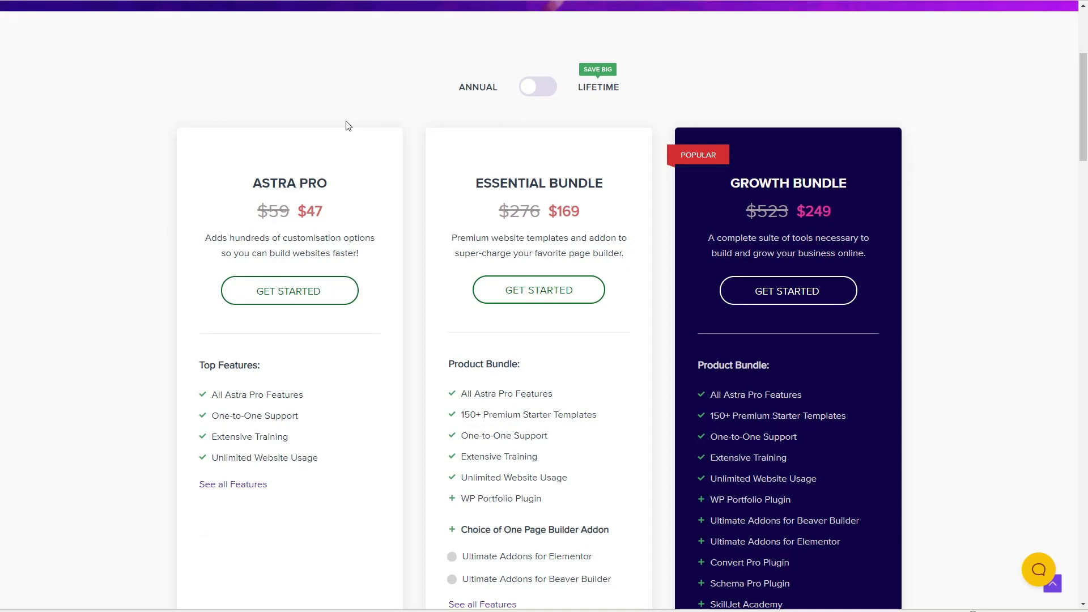
scroll(349, 124, "down", 1)
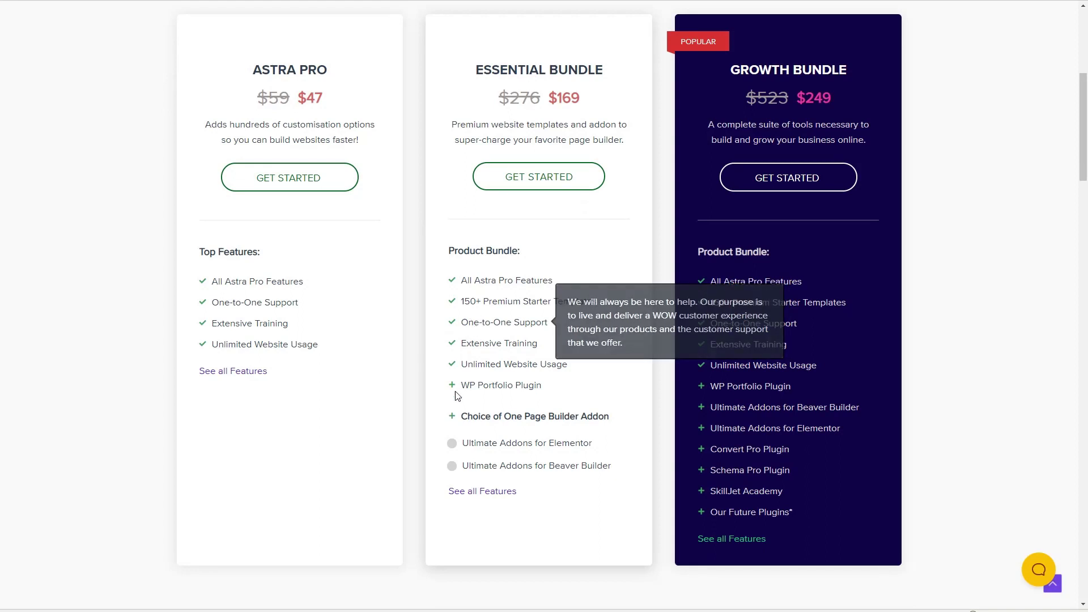
mouse_move(530, 448)
mouse_move(510, 471)
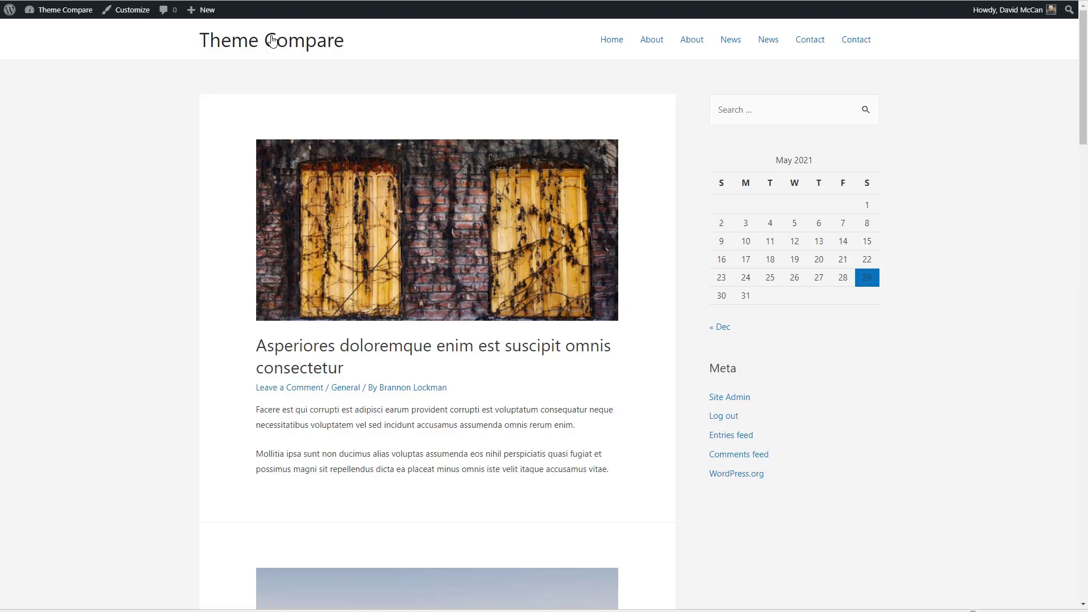
Step: Open the 'Asperiores doloremque enim est suscipit omnis consectetur' post and scroll through it
left_click(337, 221)
scroll(175, 196, "down", 4)
scroll(175, 196, "up", 1)
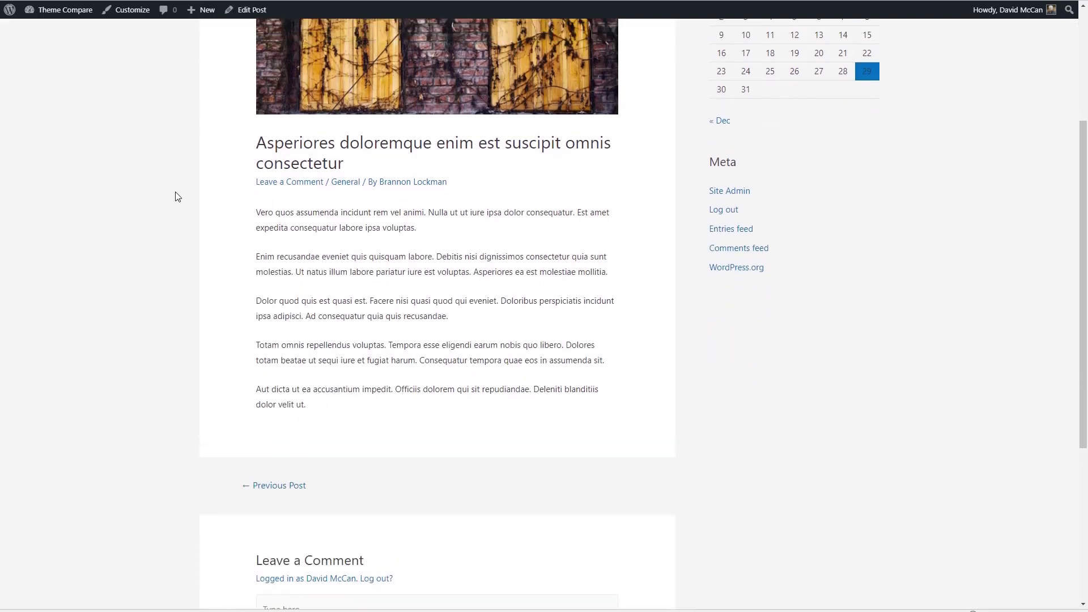
scroll(175, 196, "up", 4)
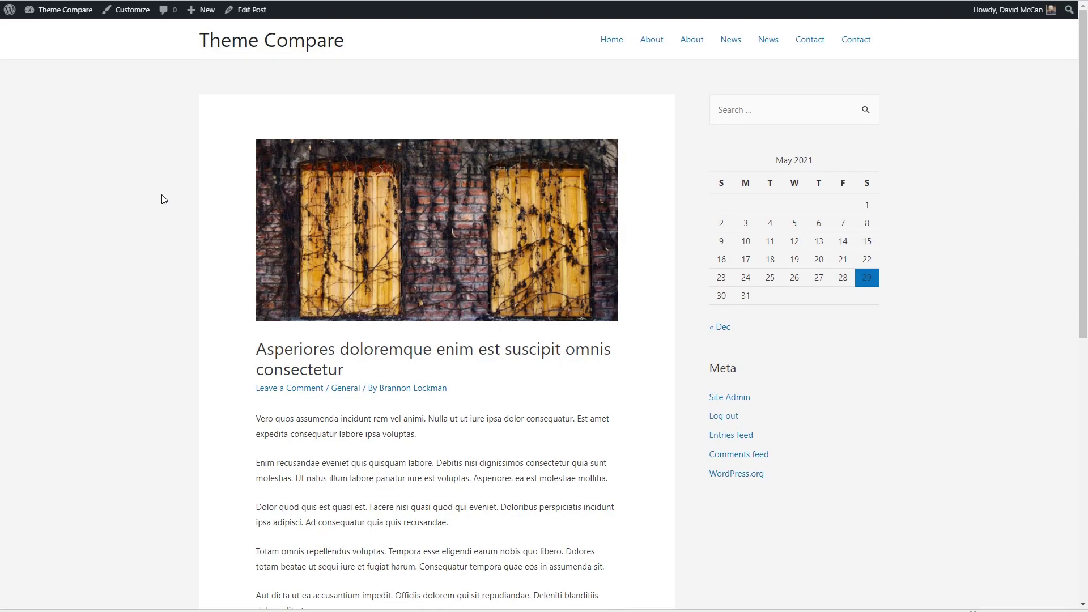